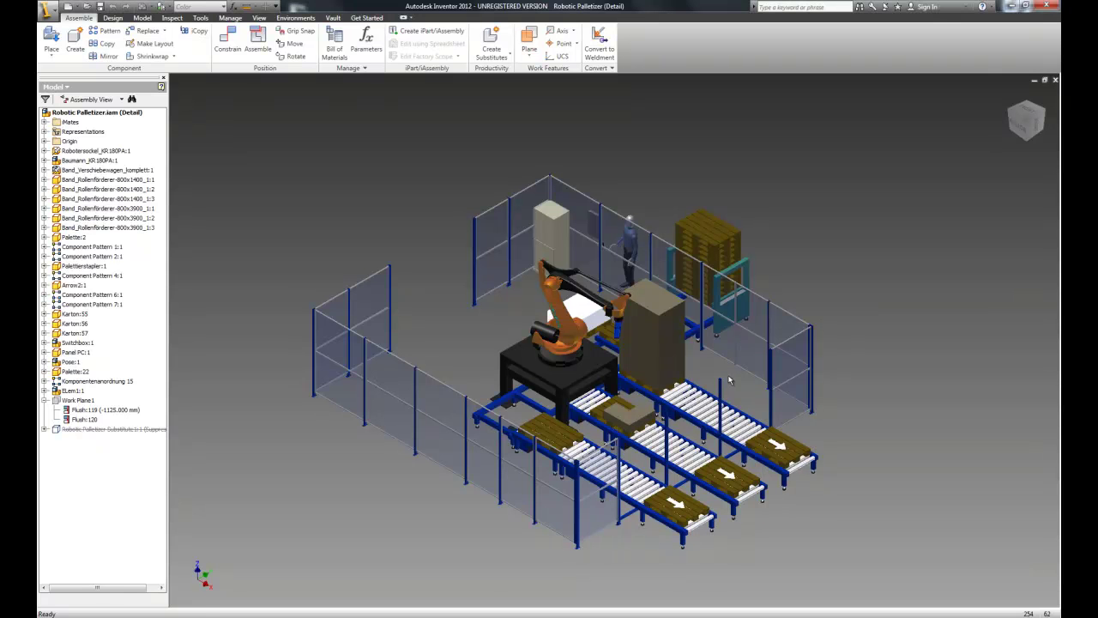
{"action": "key", "text": "F4"}
{"action": "left_click_drag", "start_coordinate": [702, 411], "coordinate": [763, 420]}
{"action": "middle_click_drag", "start_coordinate": [762, 421], "coordinate": [778, 458], "text": "shift"}
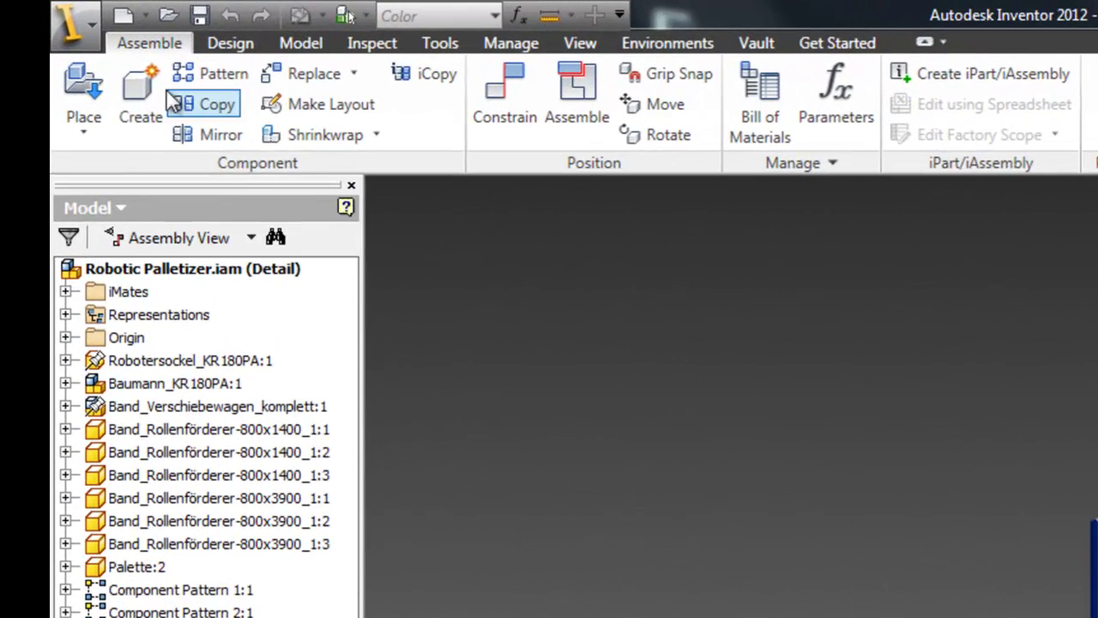
Step: Create a new assembly from the StandardFactoryLayout.iam template
{"action": "left_click", "coordinate": [67, 31]}
{"action": "left_click", "coordinate": [142, 155]}
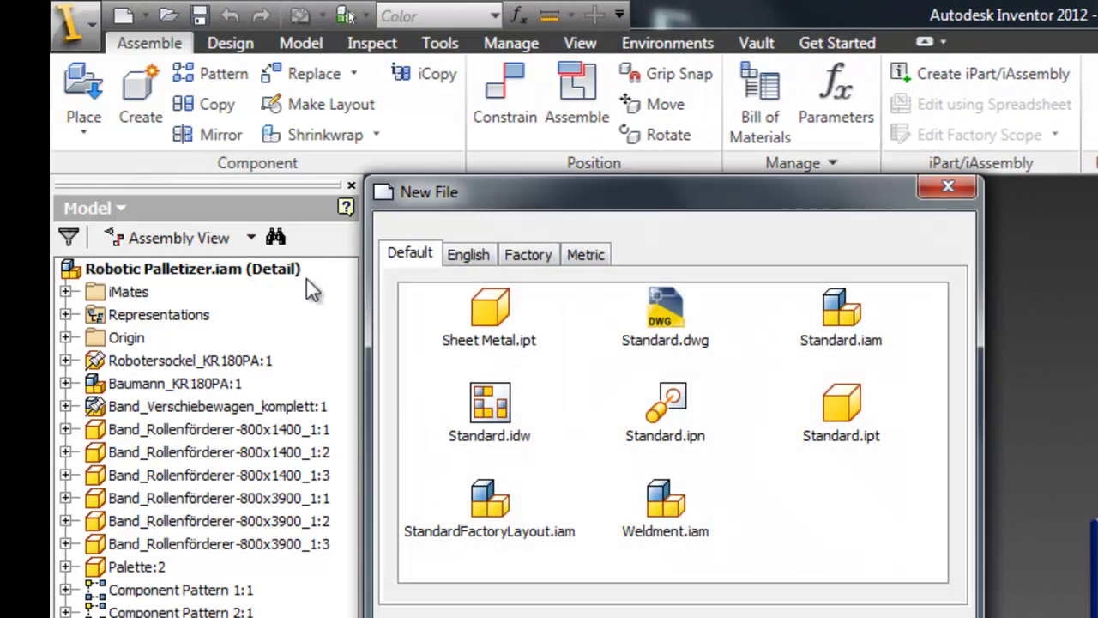
{"action": "left_click", "coordinate": [492, 502]}
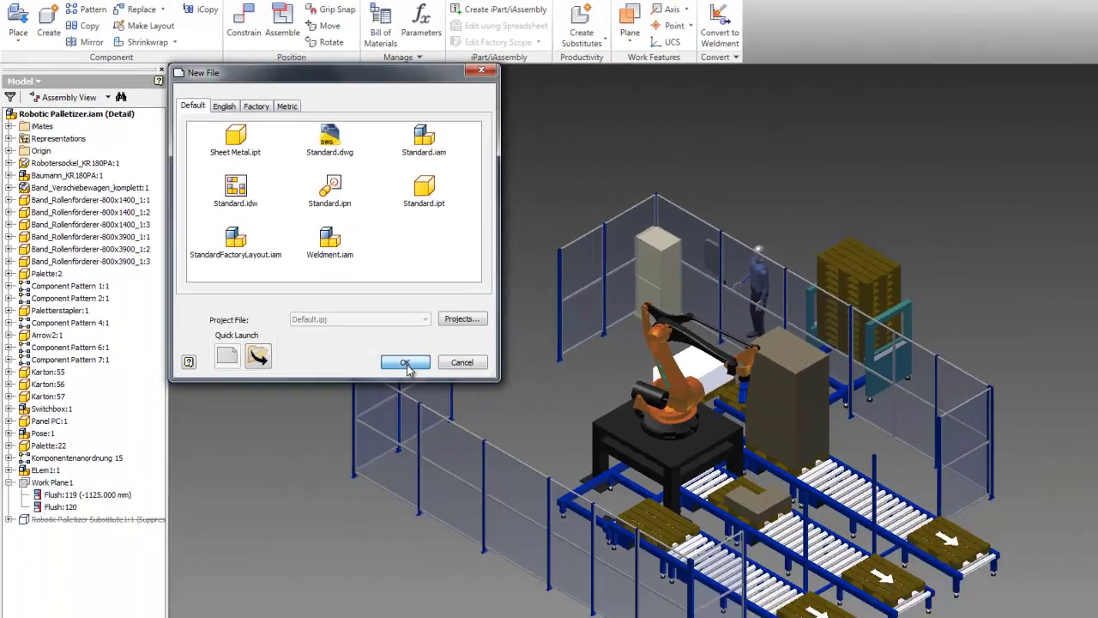
{"action": "left_click", "coordinate": [406, 363]}
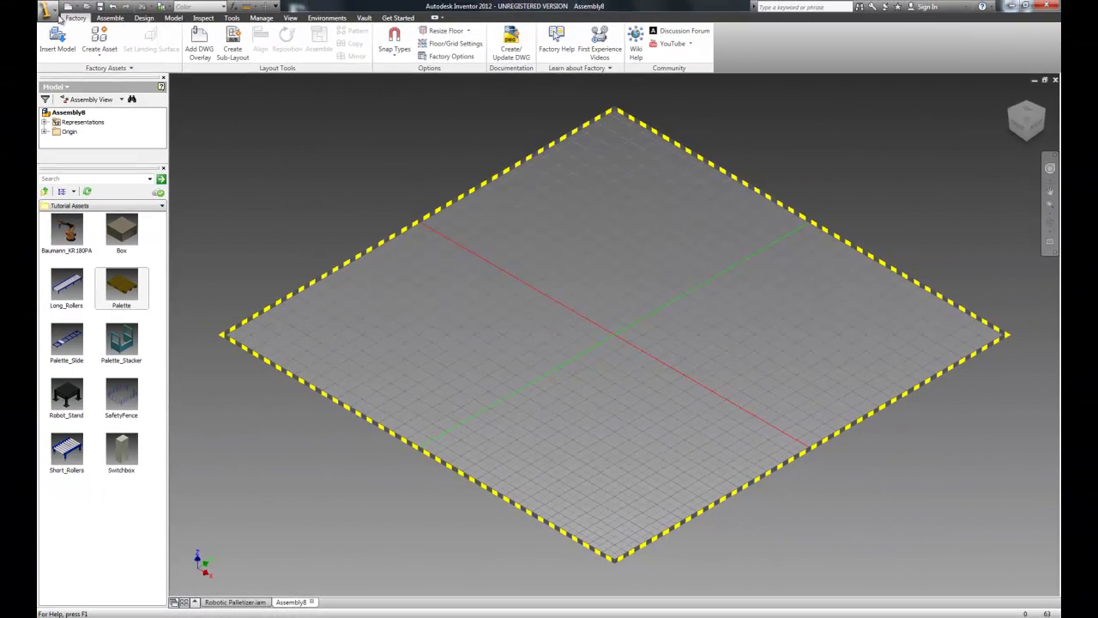
Step: Save the new factory layout assembly as Tutorial in the Tutorial Assets folder
{"action": "left_click", "coordinate": [53, 13]}
{"action": "left_click", "coordinate": [26, 111]}
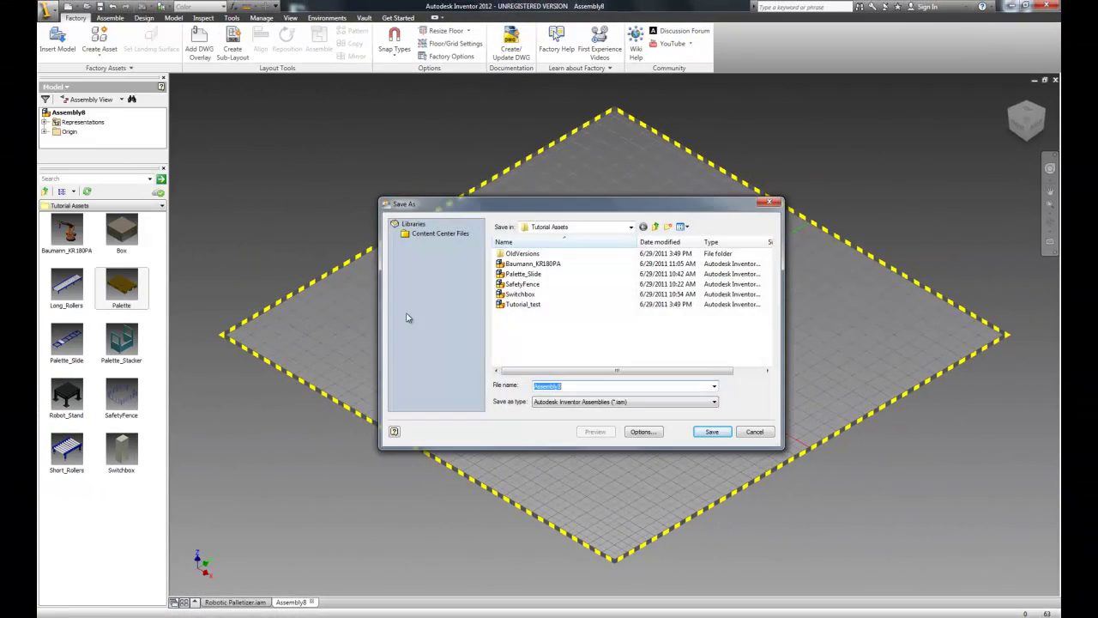
{"action": "type", "text": "Tutorial"}
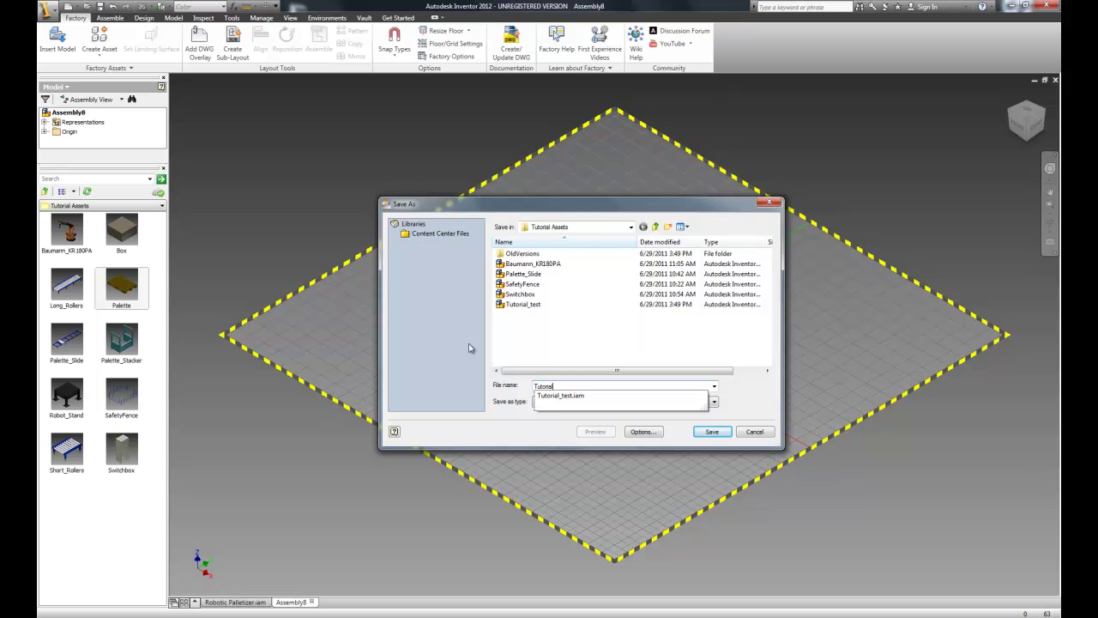
{"action": "key", "text": "Return"}
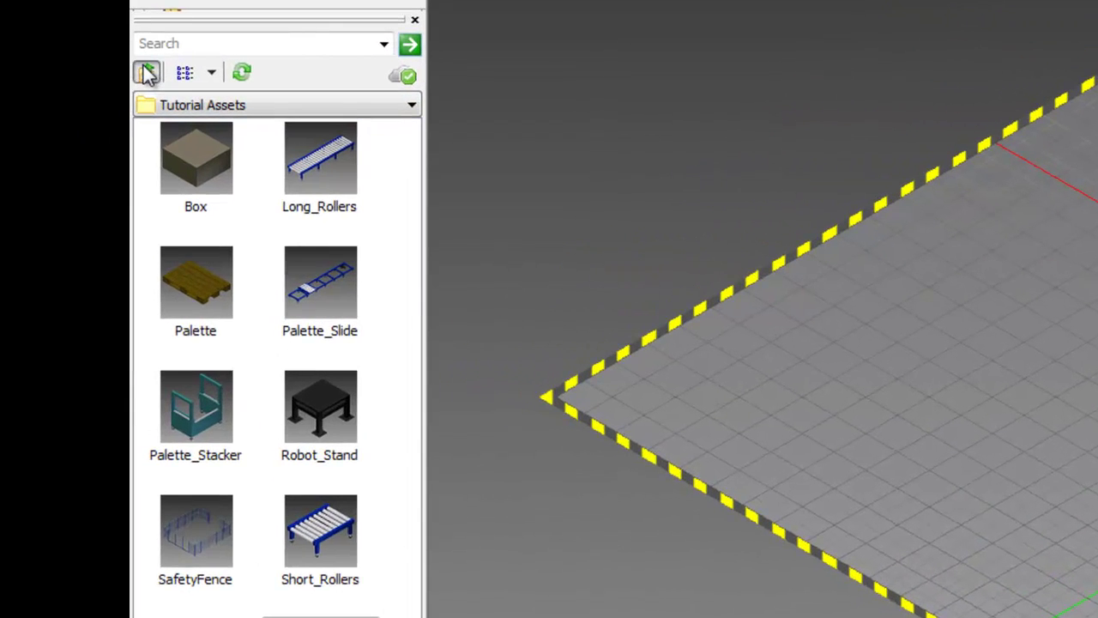
Step: Look through the System Assets and User Assets folders of the asset library, ending back in Tutorial Assets
{"action": "left_click", "coordinate": [45, 191]}
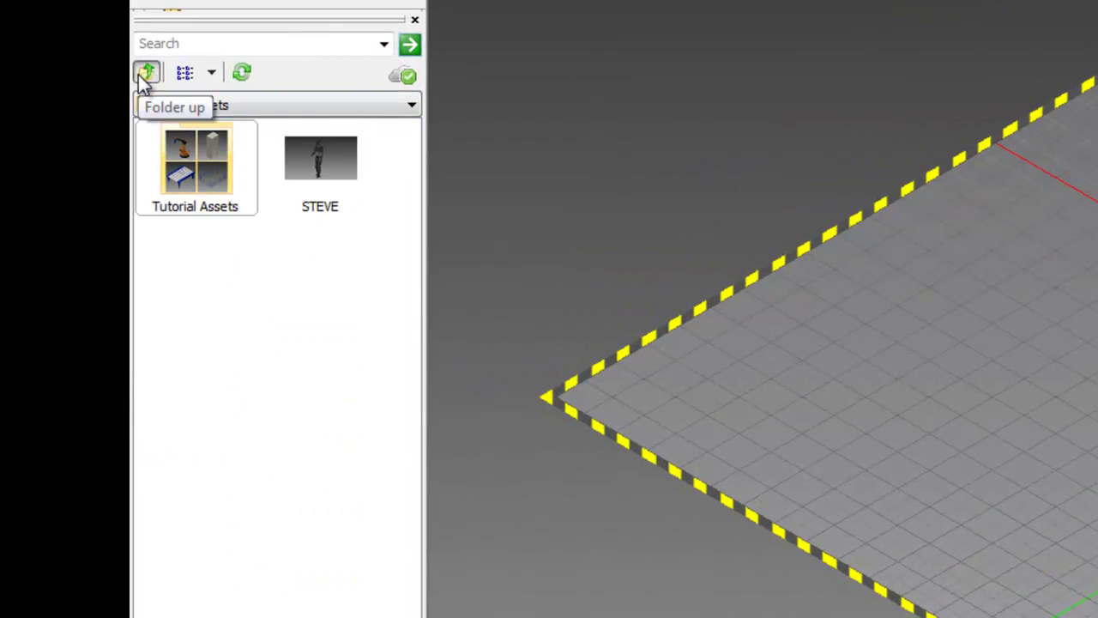
{"action": "left_click", "coordinate": [144, 79]}
{"action": "double_click", "coordinate": [214, 174]}
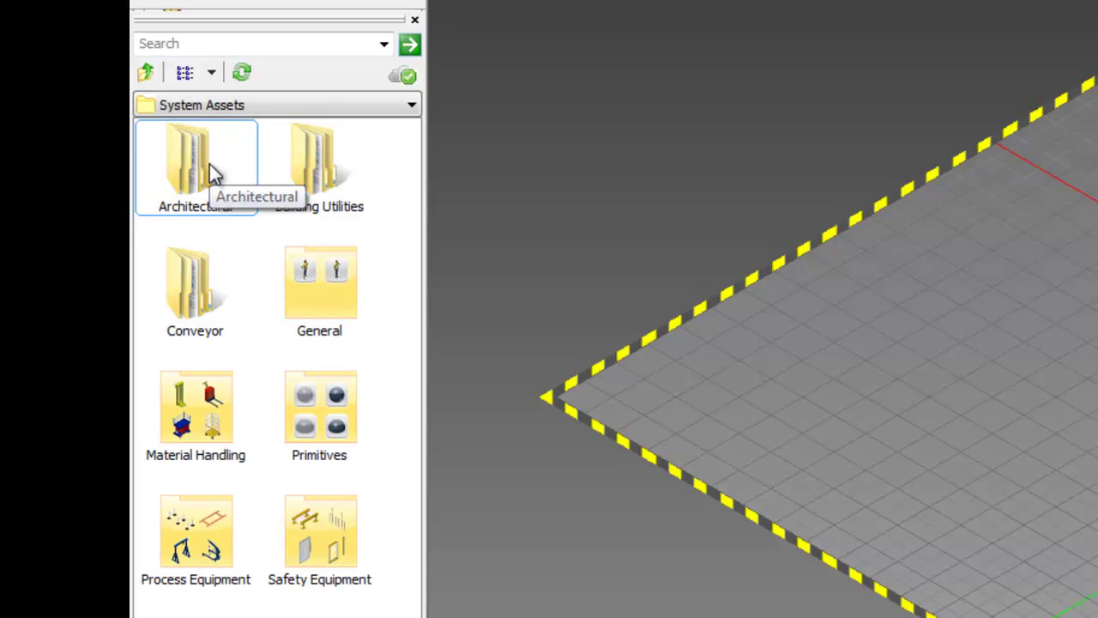
{"action": "left_click", "coordinate": [148, 75]}
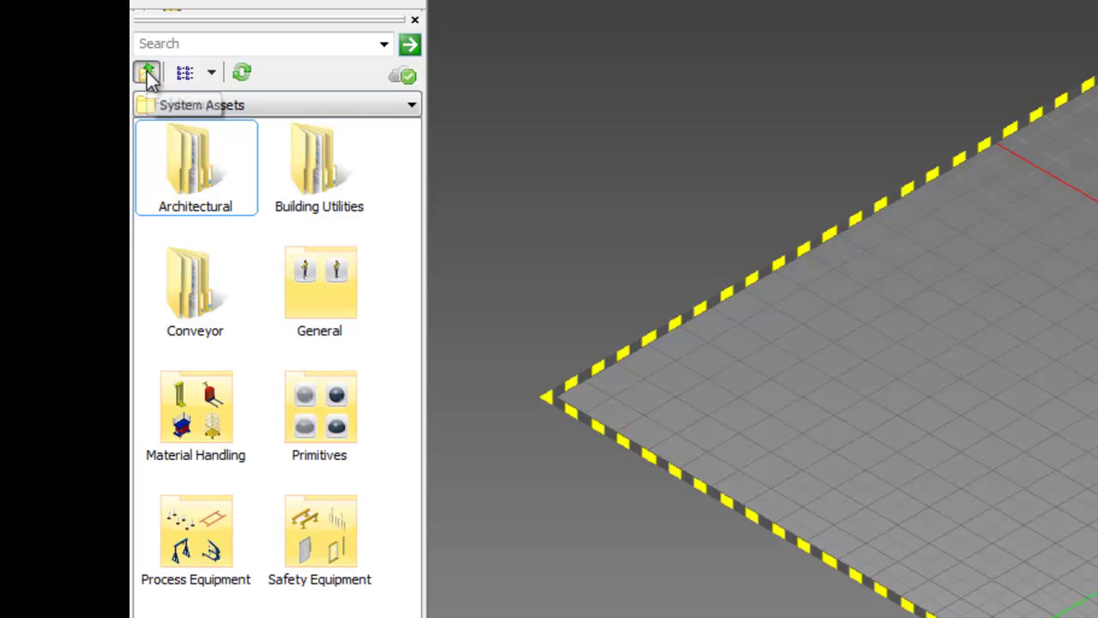
{"action": "double_click", "coordinate": [299, 158]}
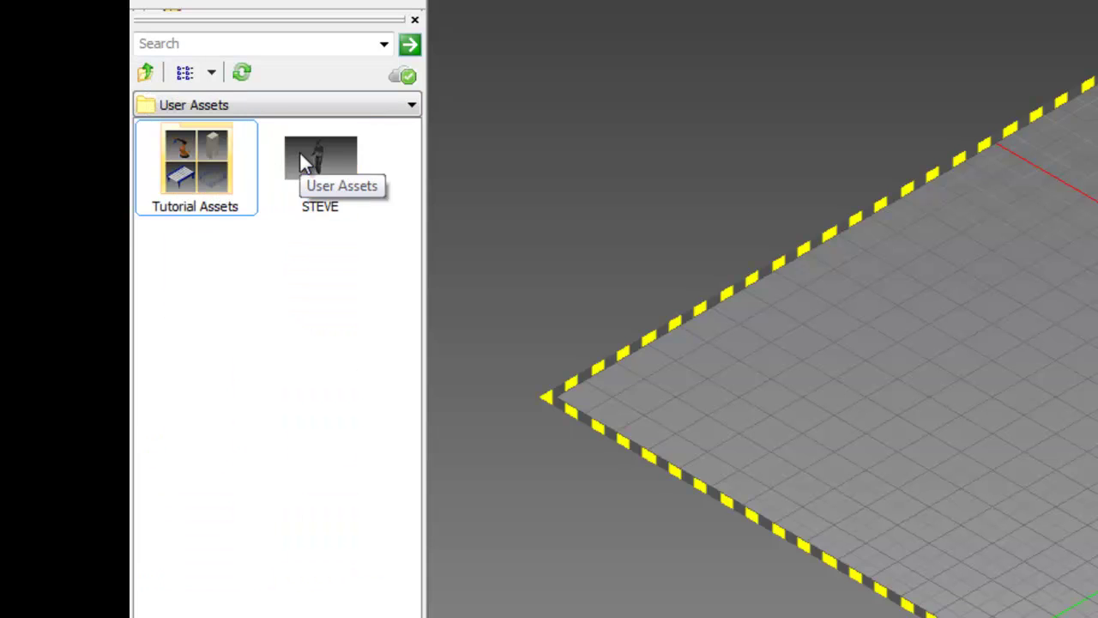
{"action": "double_click", "coordinate": [197, 158]}
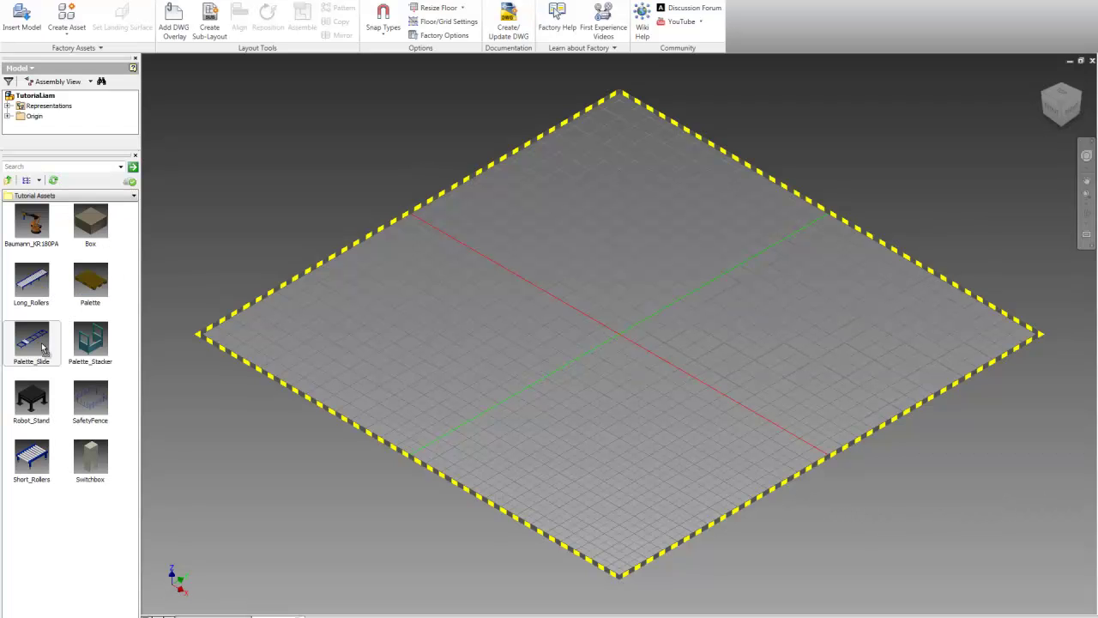
Step: Place one Palette_Slide asset near the centre of the factory floor, rotated 180 degrees
{"action": "left_click_drag", "start_coordinate": [47, 348], "coordinate": [633, 339]}
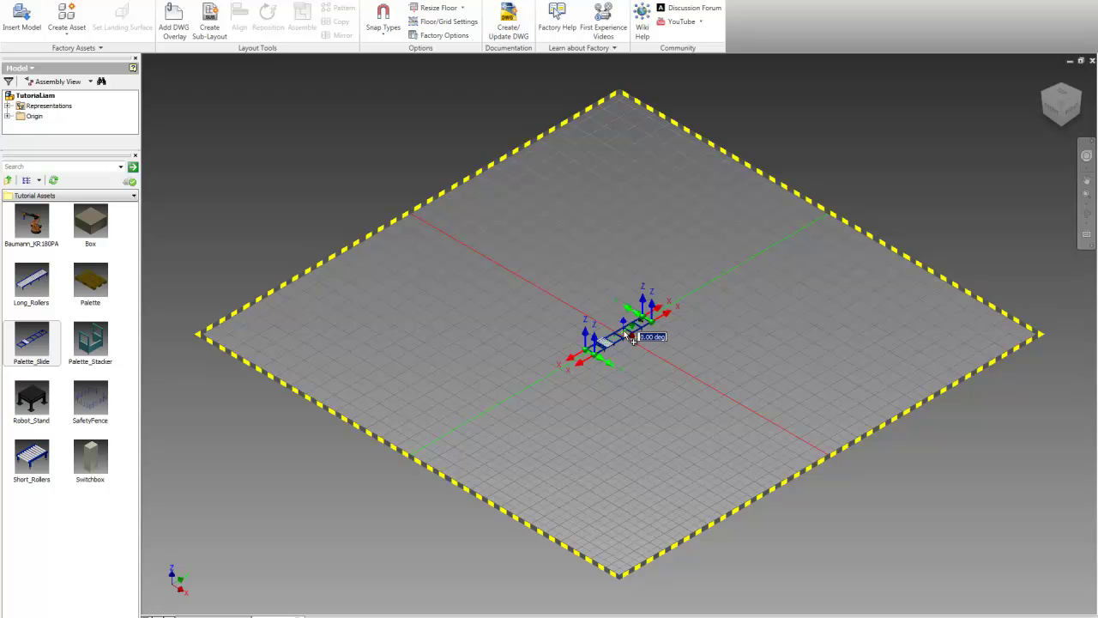
{"action": "type", "text": "180"}
{"action": "key", "text": "Return"}
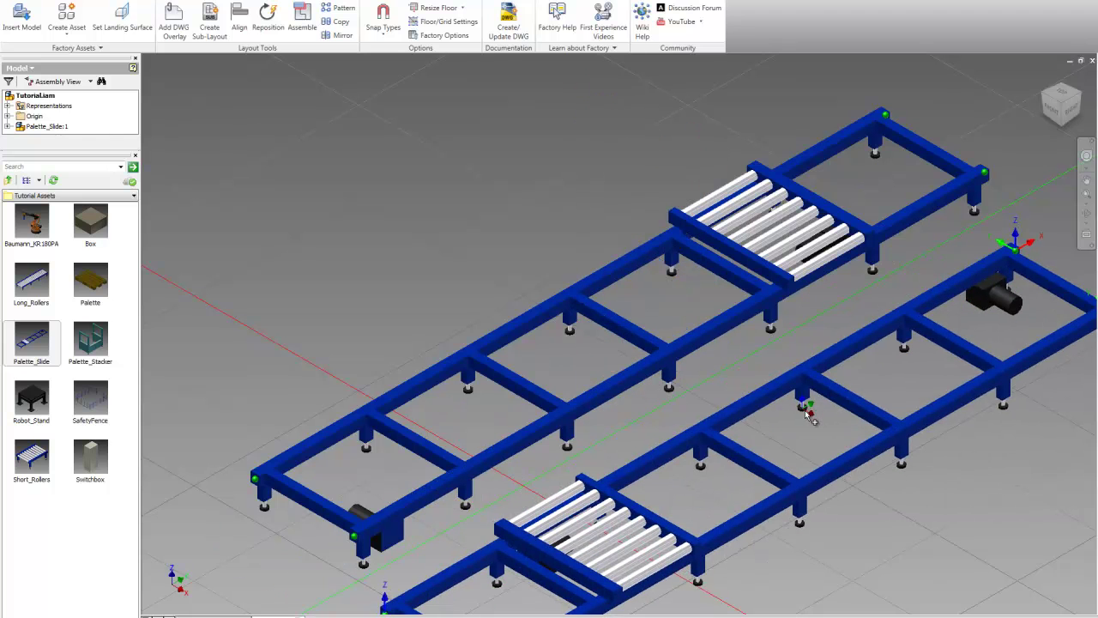
{"action": "right_click", "coordinate": [809, 420]}
{"action": "left_click", "coordinate": [824, 428]}
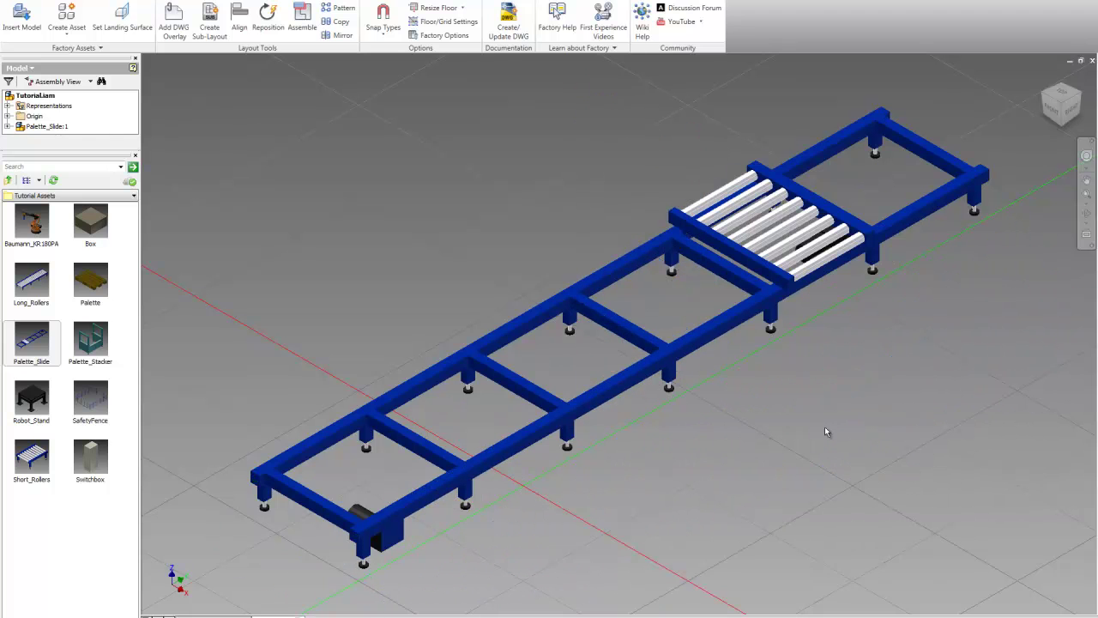
{"action": "left_click", "coordinate": [736, 426]}
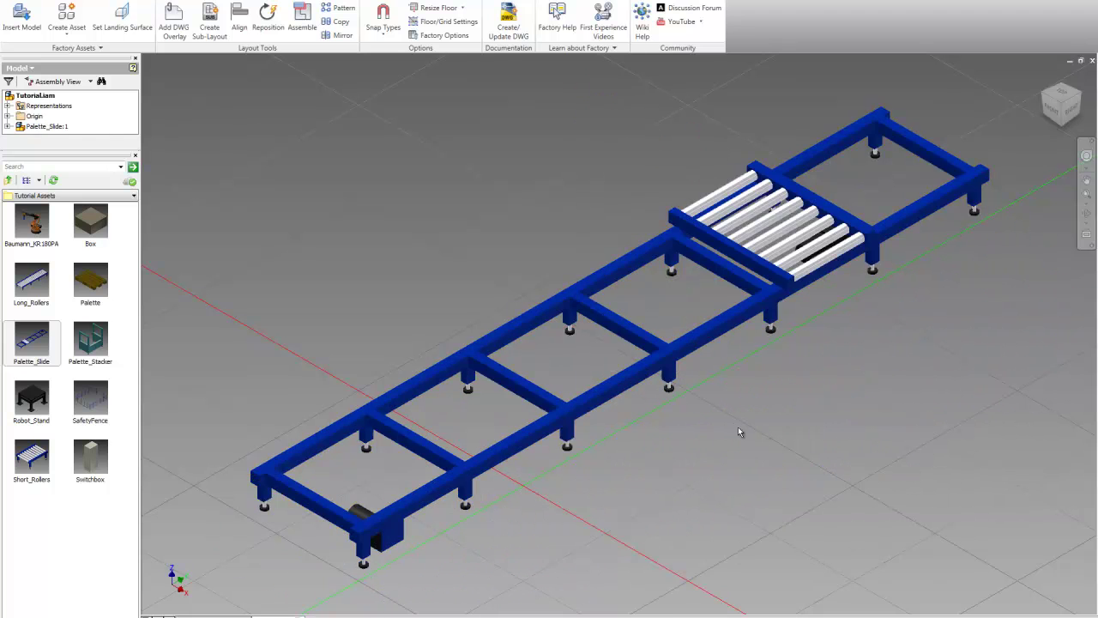
Step: Ground the palette slide to fix its position in the layout
{"action": "right_click", "coordinate": [658, 370]}
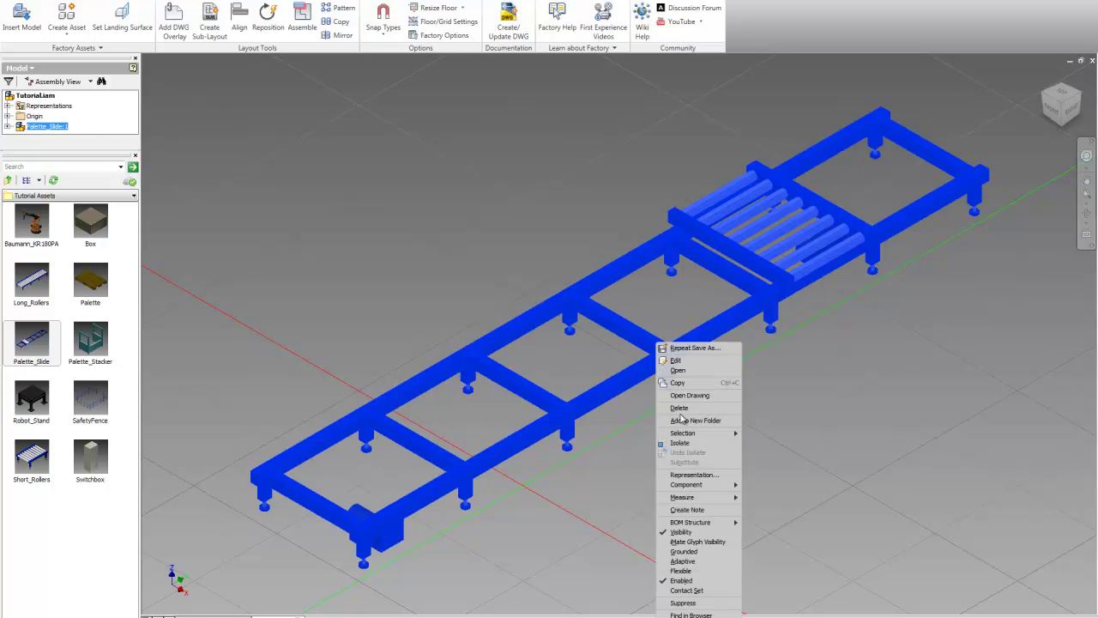
{"action": "left_click", "coordinate": [686, 552]}
{"action": "left_click", "coordinate": [691, 512]}
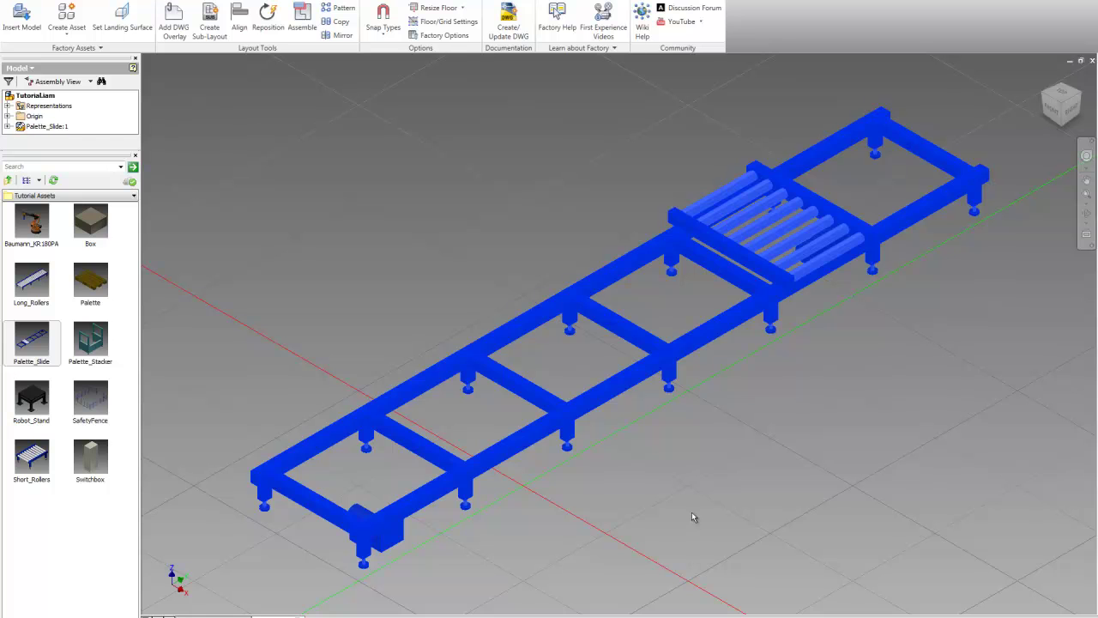
Step: Place one Robot_Stand asset at 0 degrees rotation, straddling the motor end of the palette slide
{"action": "left_click_drag", "start_coordinate": [29, 402], "coordinate": [500, 514]}
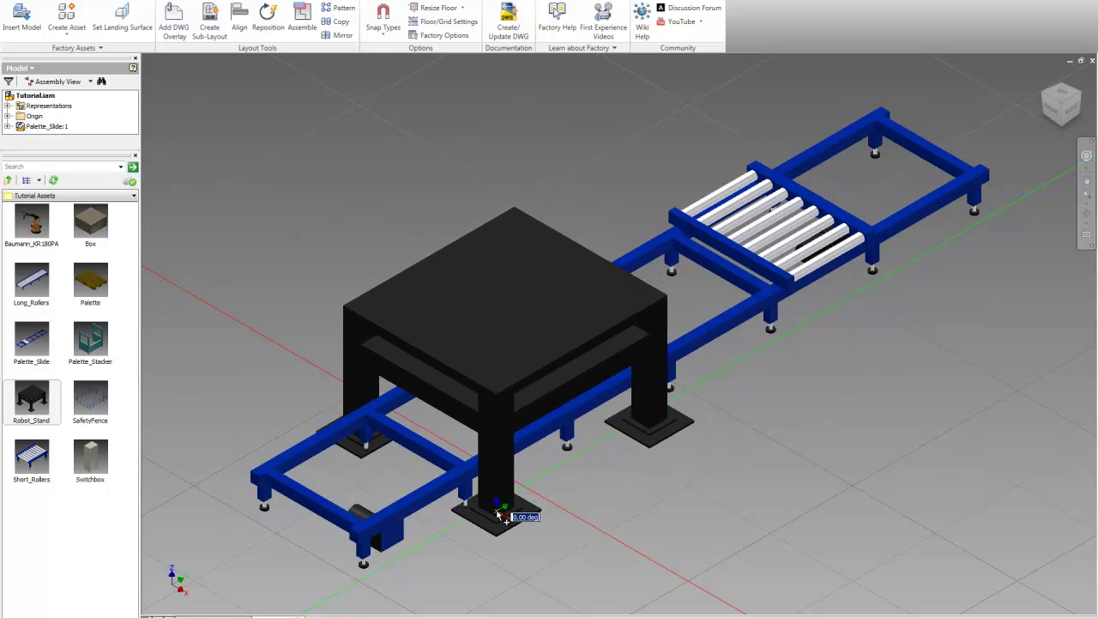
{"action": "left_click", "coordinate": [496, 511]}
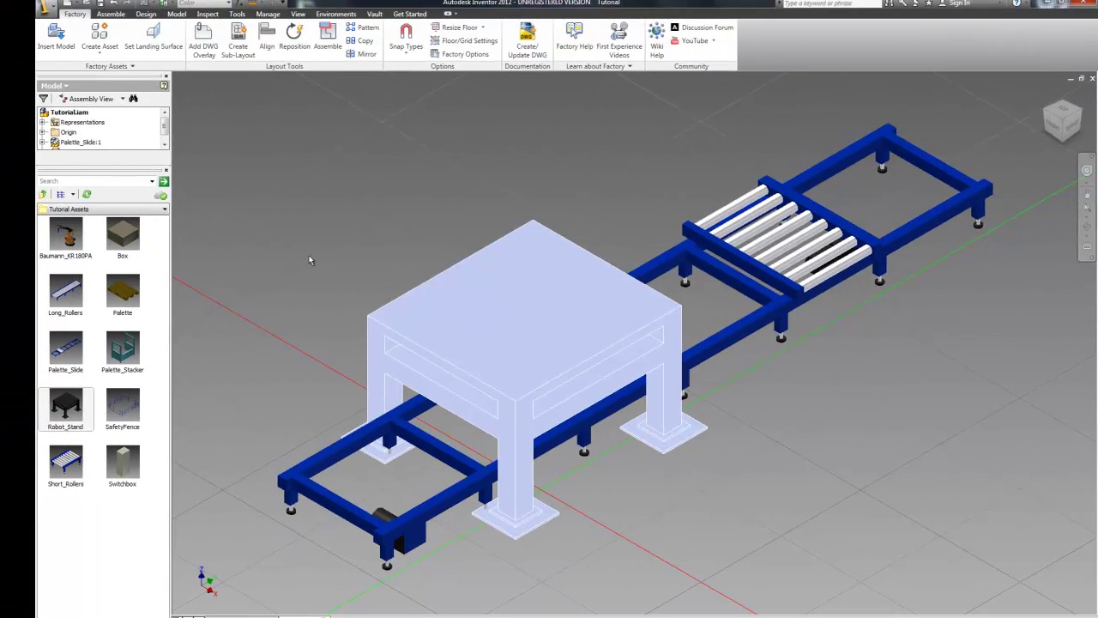
{"action": "left_click", "coordinate": [309, 255]}
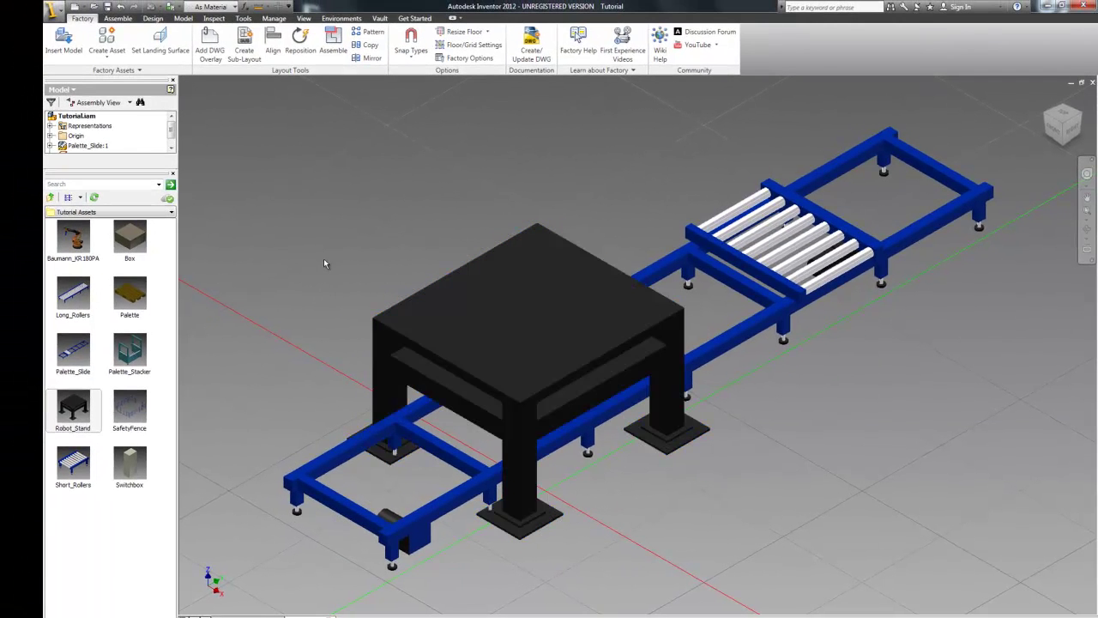
Step: Add a flush constraint with 0.000 in offset between the robot stand's front face and the palette slide's nearby crossbar face
{"action": "left_click", "coordinate": [118, 19]}
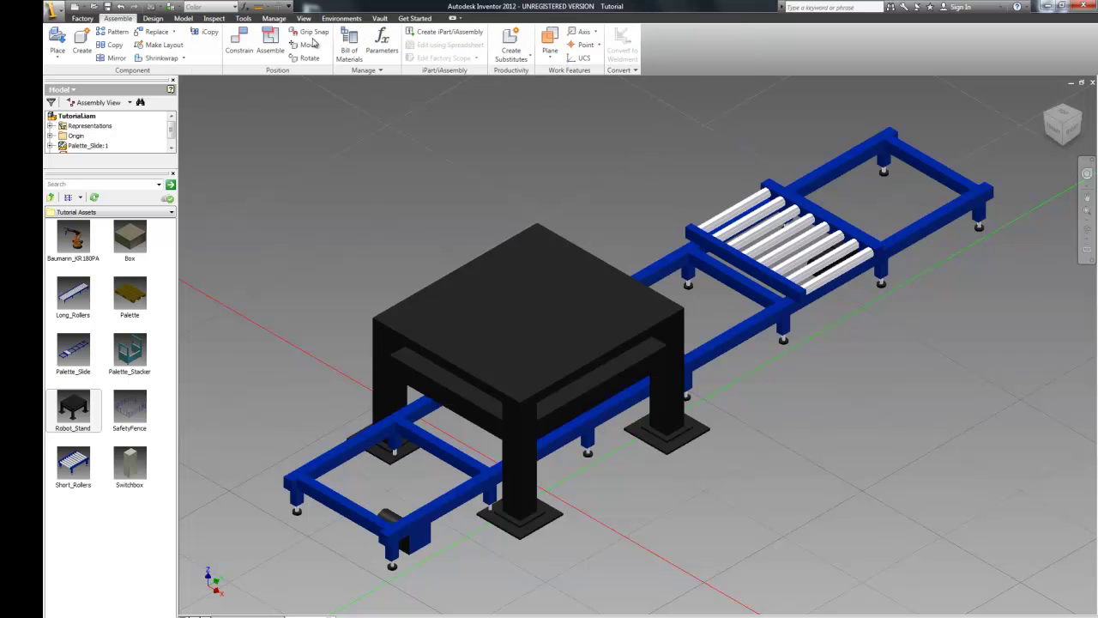
{"action": "left_click", "coordinate": [239, 41]}
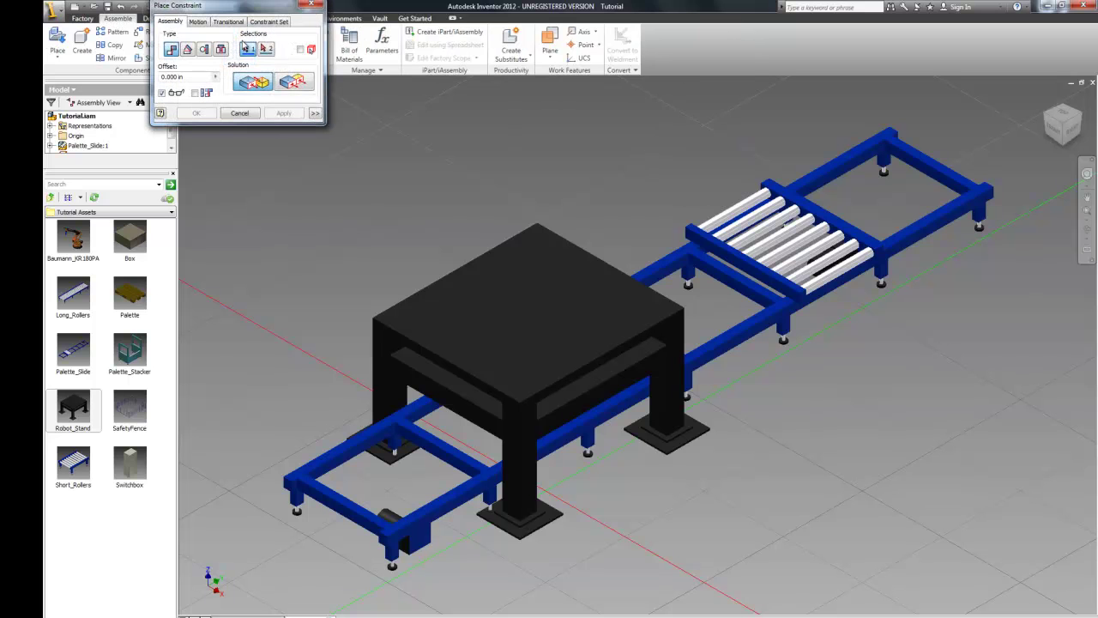
{"action": "left_click", "coordinate": [293, 89]}
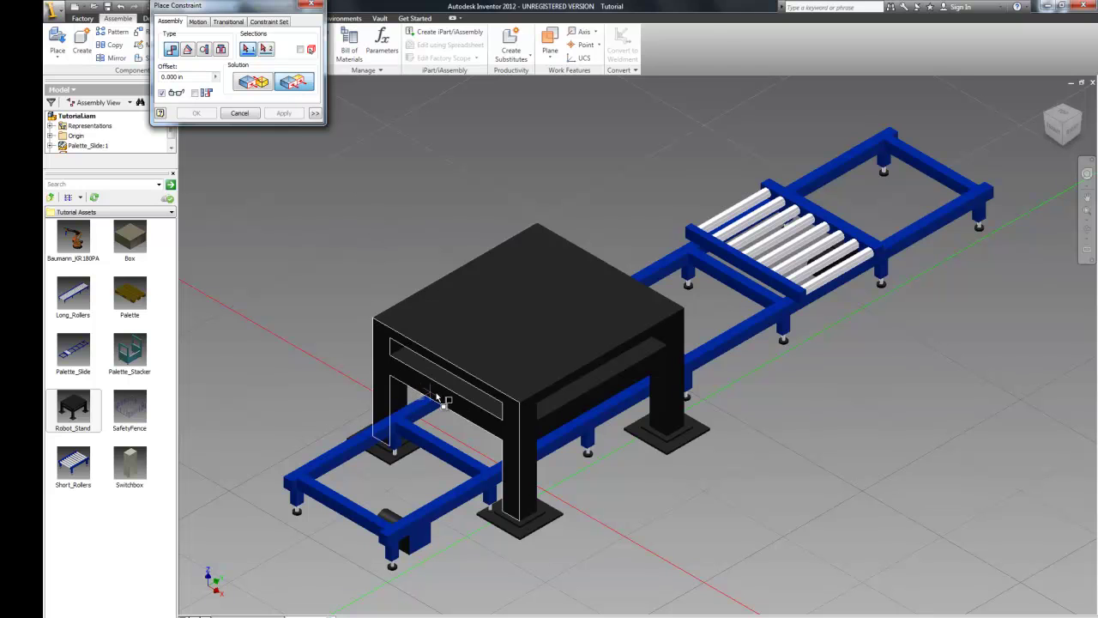
{"action": "left_click", "coordinate": [439, 396]}
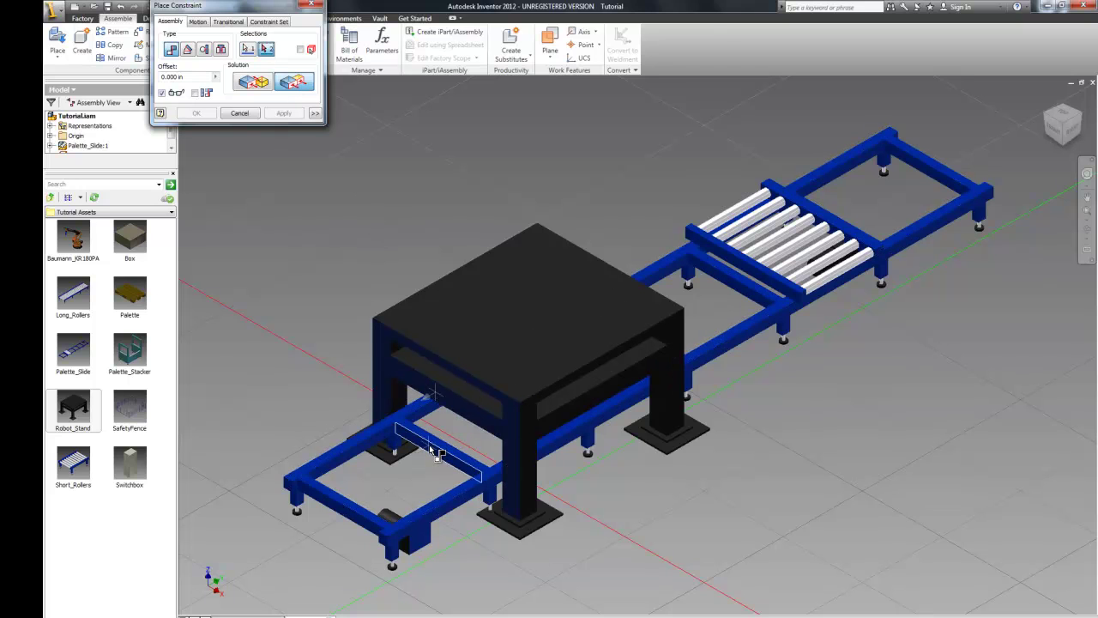
{"action": "left_click", "coordinate": [431, 448]}
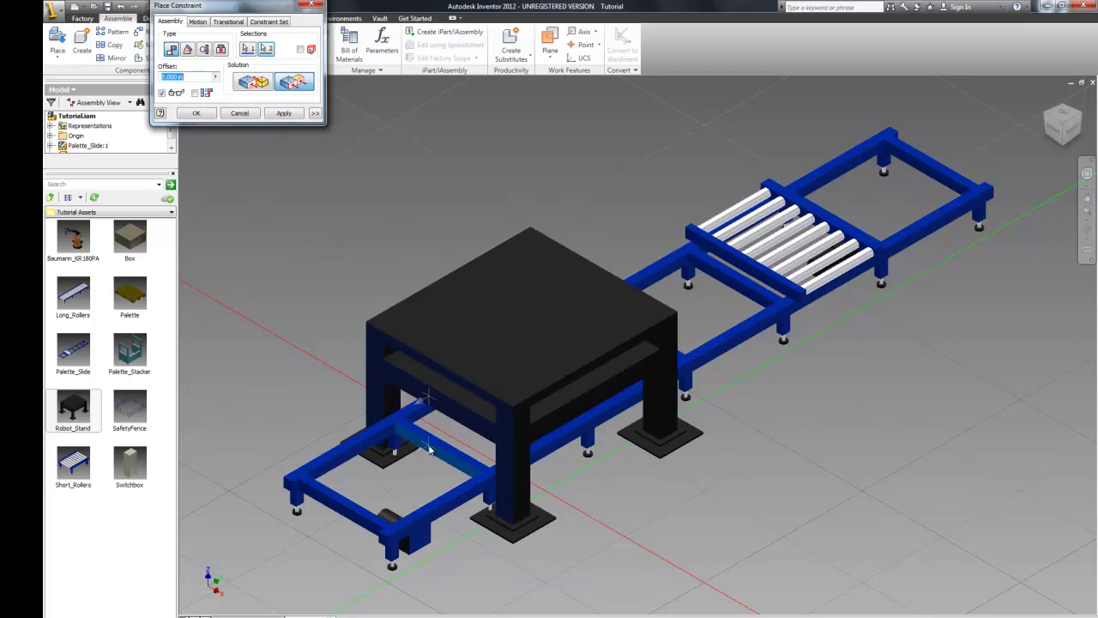
{"action": "left_click", "coordinate": [285, 114]}
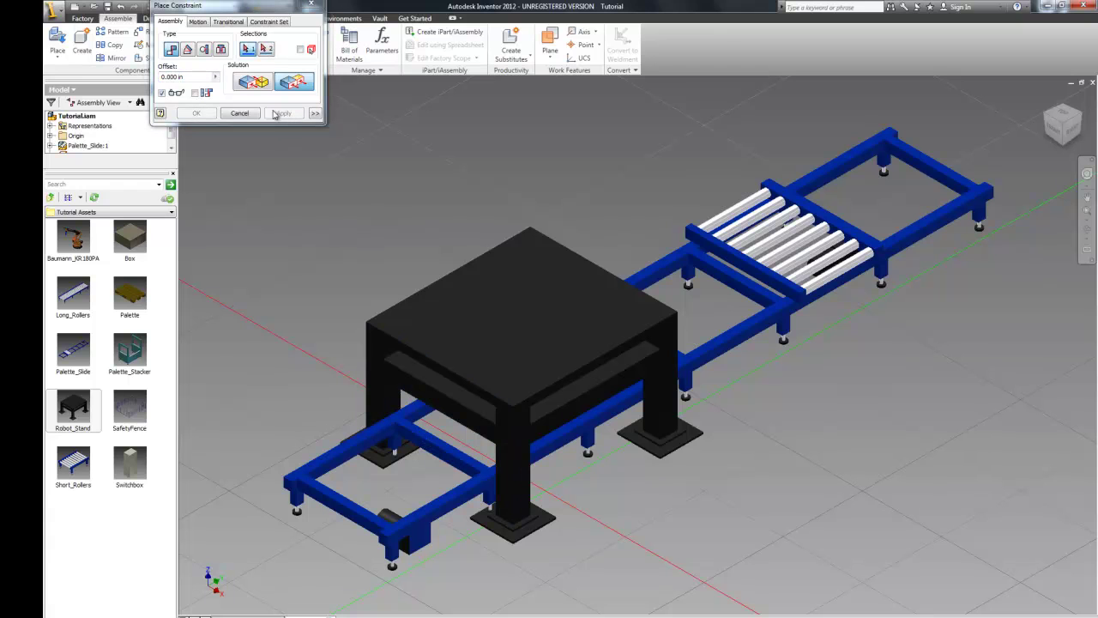
{"action": "left_click", "coordinate": [312, 6]}
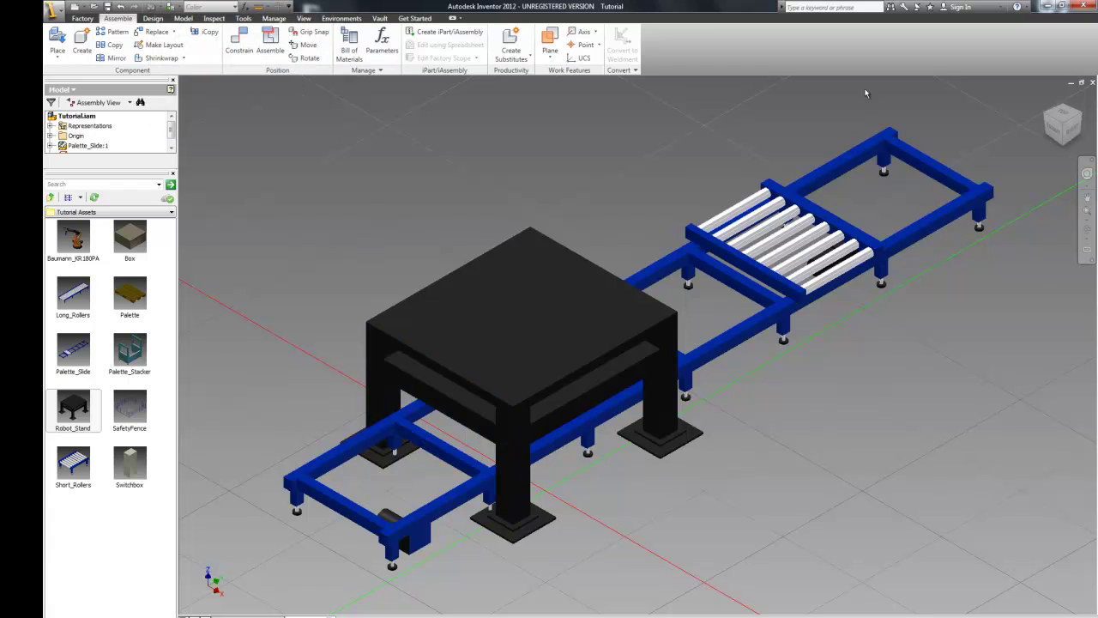
Step: Shift the robot stand slightly sideways so its legs fit closely around both sides of the palette slide
{"action": "left_click", "coordinate": [1055, 131]}
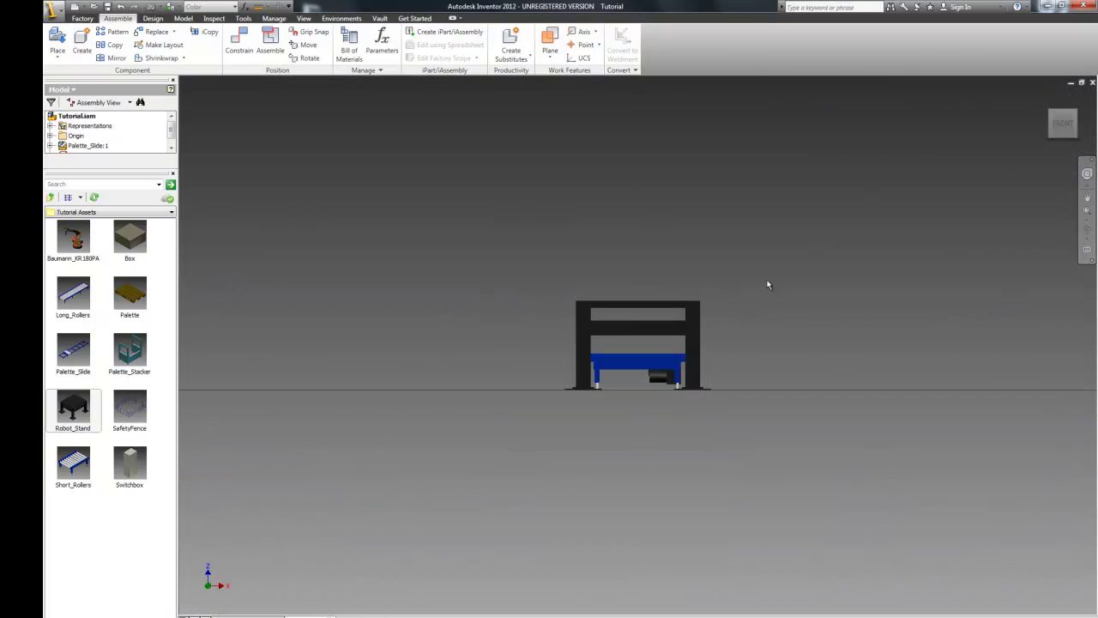
{"action": "scroll", "coordinate": [766, 285], "scroll_direction": "up", "scroll_amount": 3}
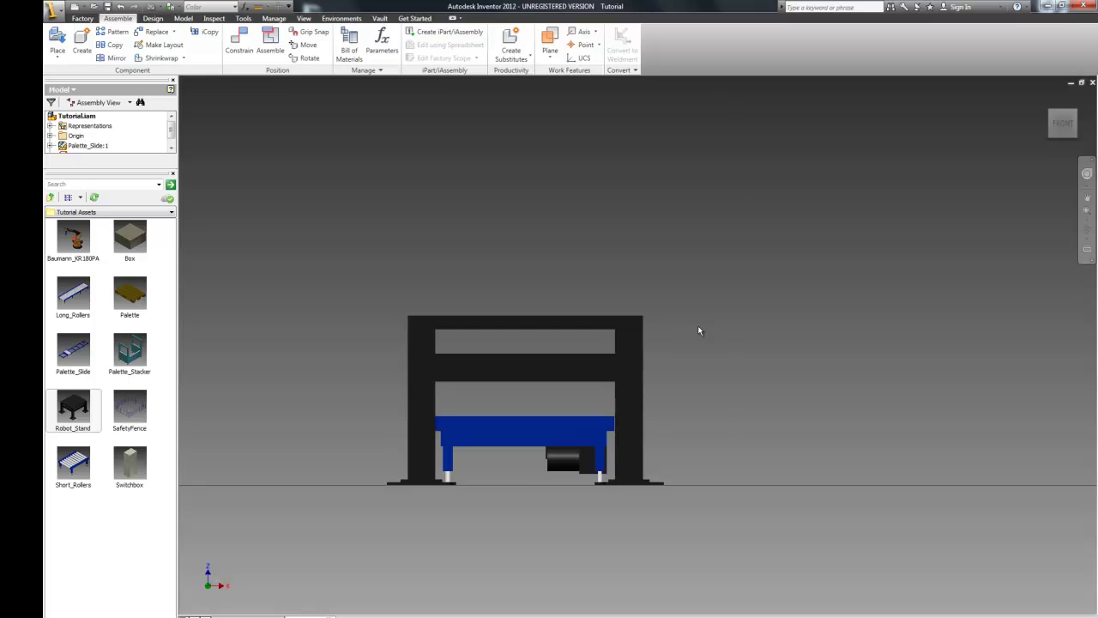
{"action": "left_click", "coordinate": [637, 370]}
{"action": "left_click", "coordinate": [635, 372]}
{"action": "left_click_drag", "start_coordinate": [635, 371], "coordinate": [635, 372]}
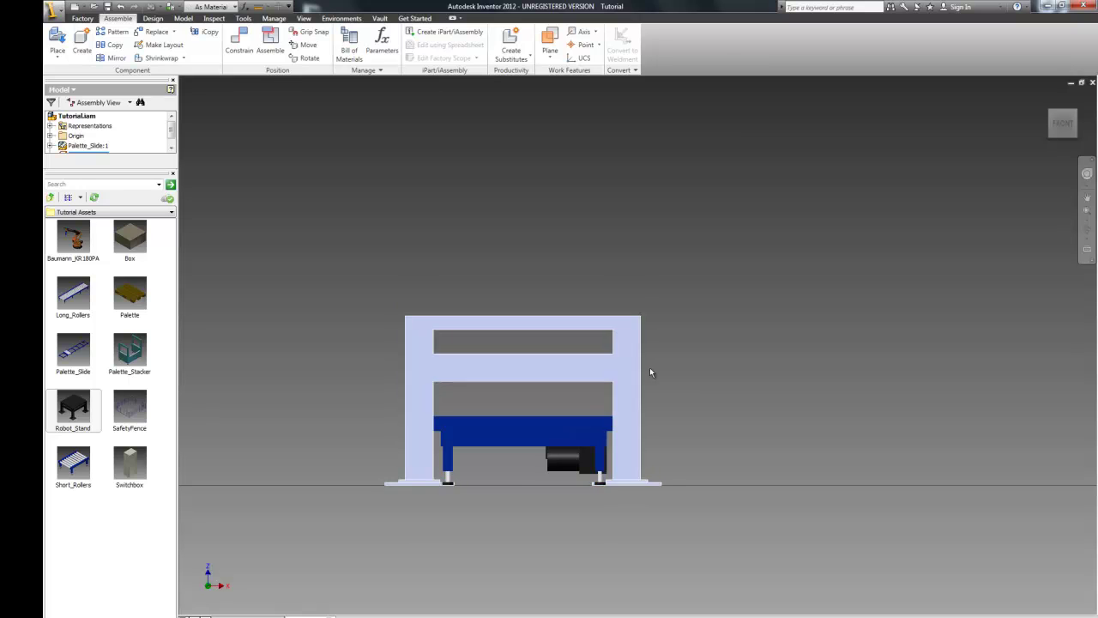
{"action": "key", "text": "F4"}
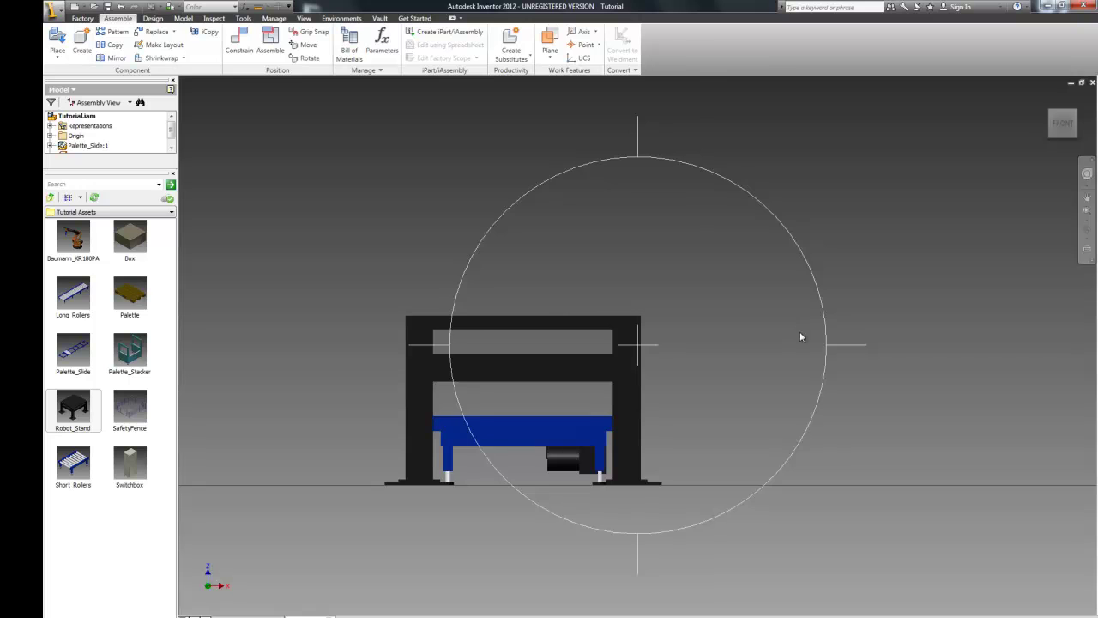
{"action": "key", "text": "F6"}
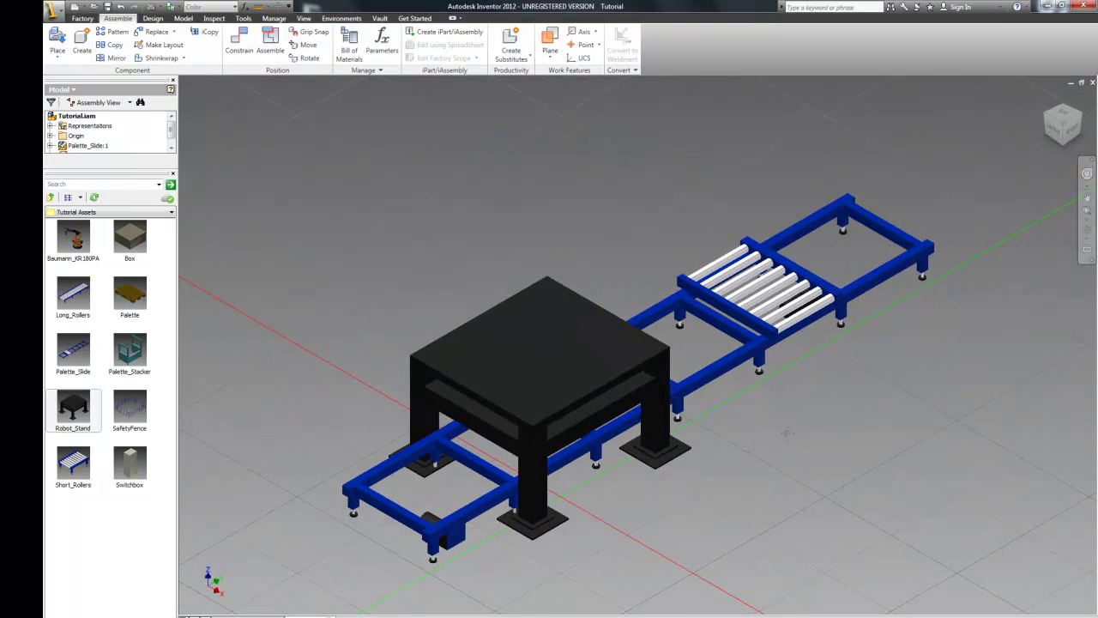
Step: Place one Short_Rollers asset on the floor near the motor end of the palette slide, rotated 90 degrees
{"action": "middle_click_drag", "start_coordinate": [806, 446], "coordinate": [597, 284]}
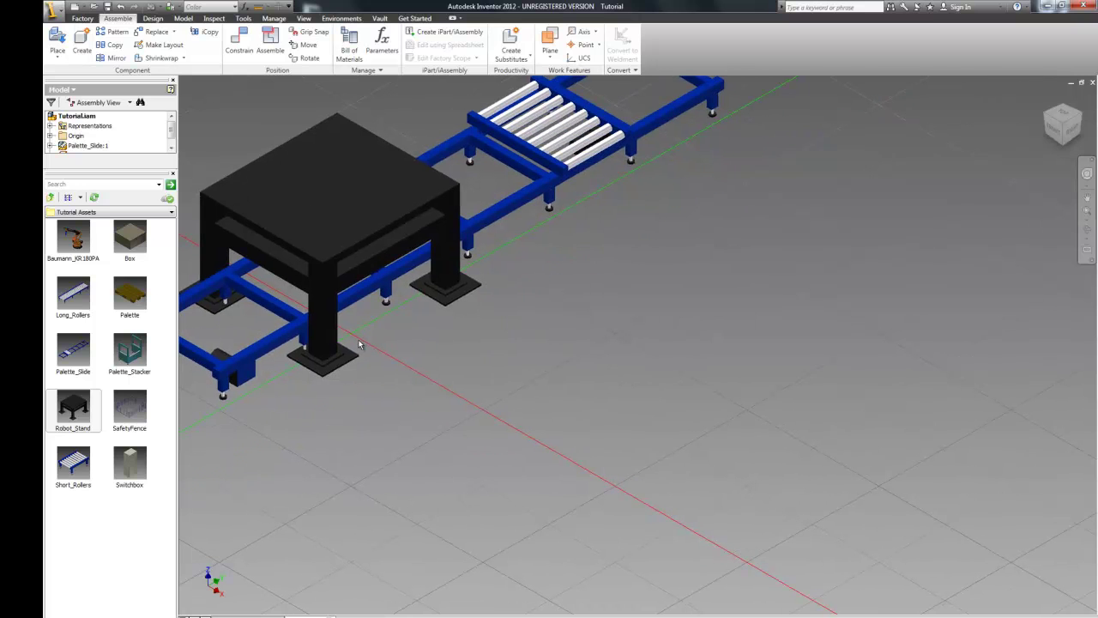
{"action": "left_click_drag", "start_coordinate": [73, 463], "coordinate": [410, 442]}
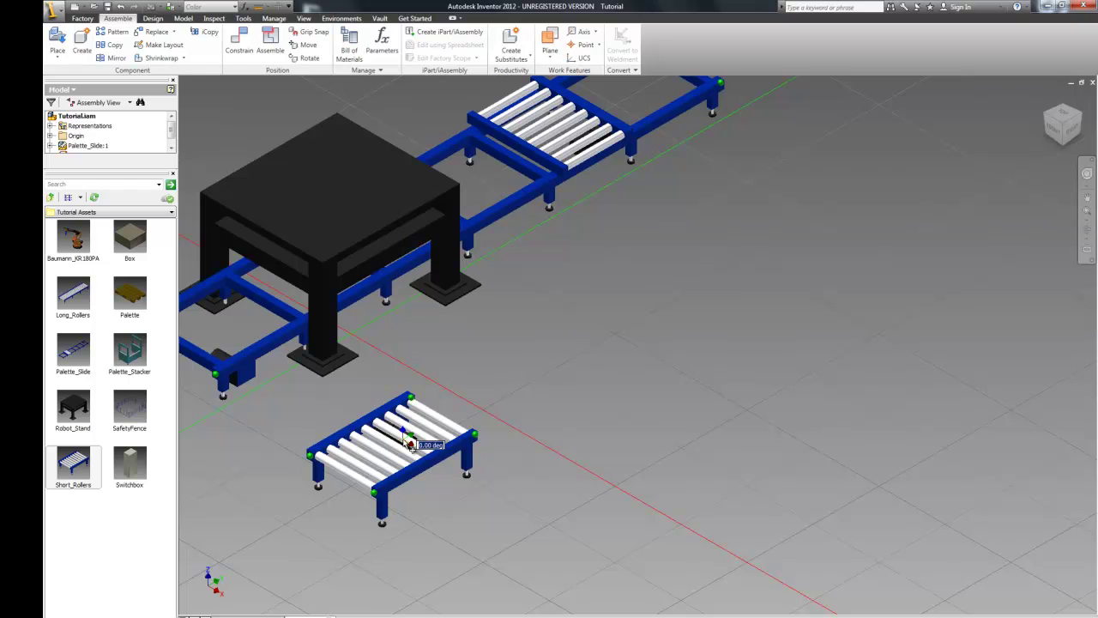
{"action": "type", "text": "90"}
{"action": "key", "text": "Return"}
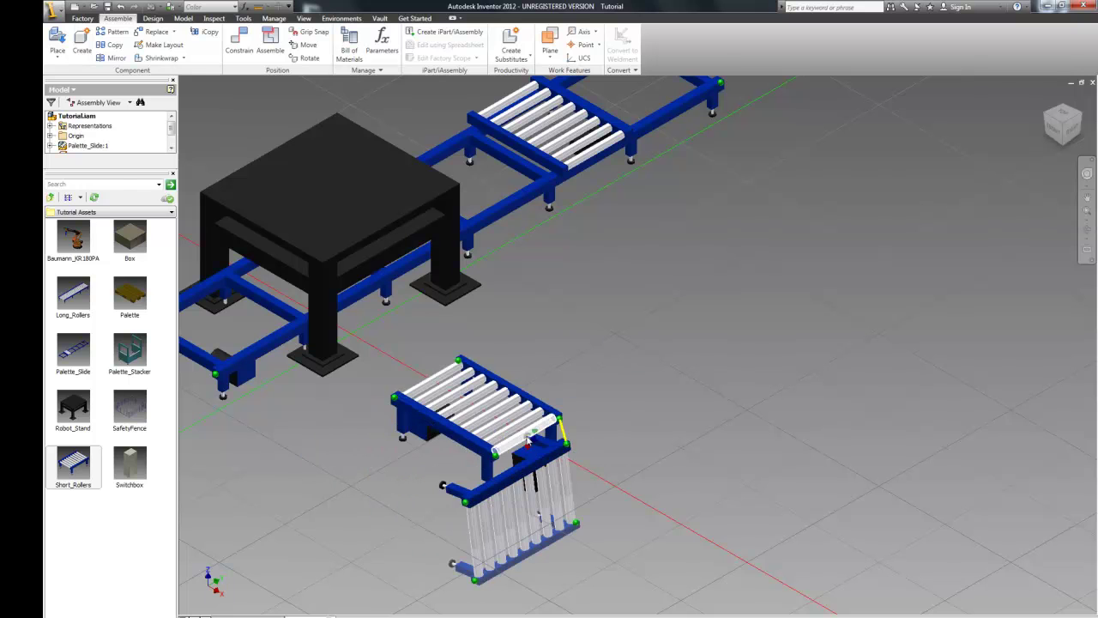
{"action": "key", "text": "Escape"}
Step: Place one Long_Rollers asset connected to the far end of the short rollers, extending the conveyor in line
{"action": "left_click", "coordinate": [81, 302]}
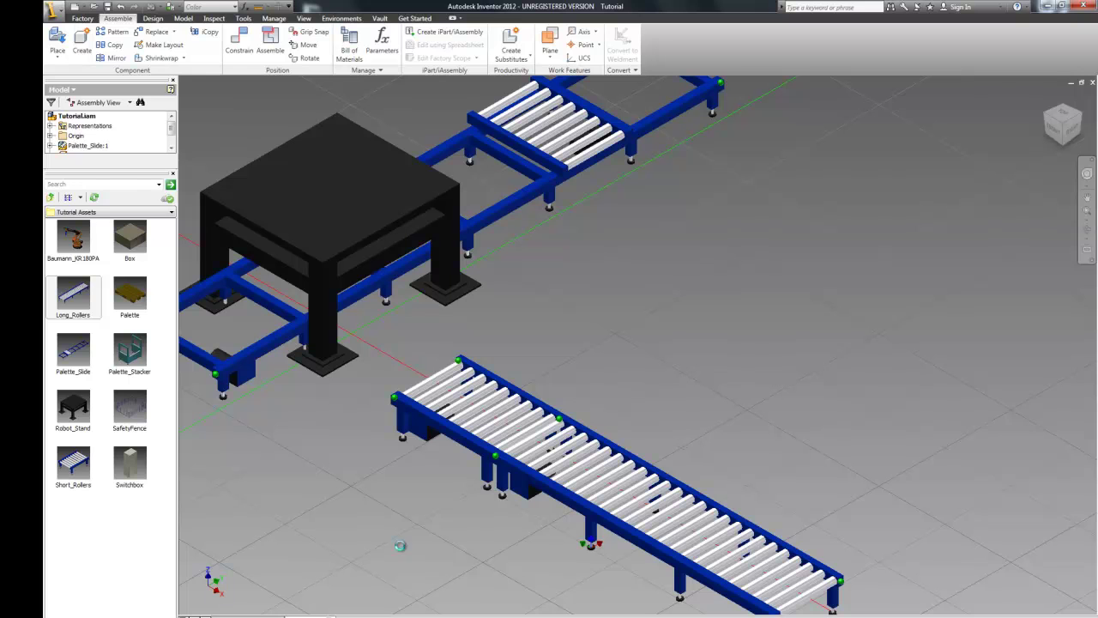
{"action": "left_click", "coordinate": [400, 544]}
{"action": "key", "text": "Escape"}
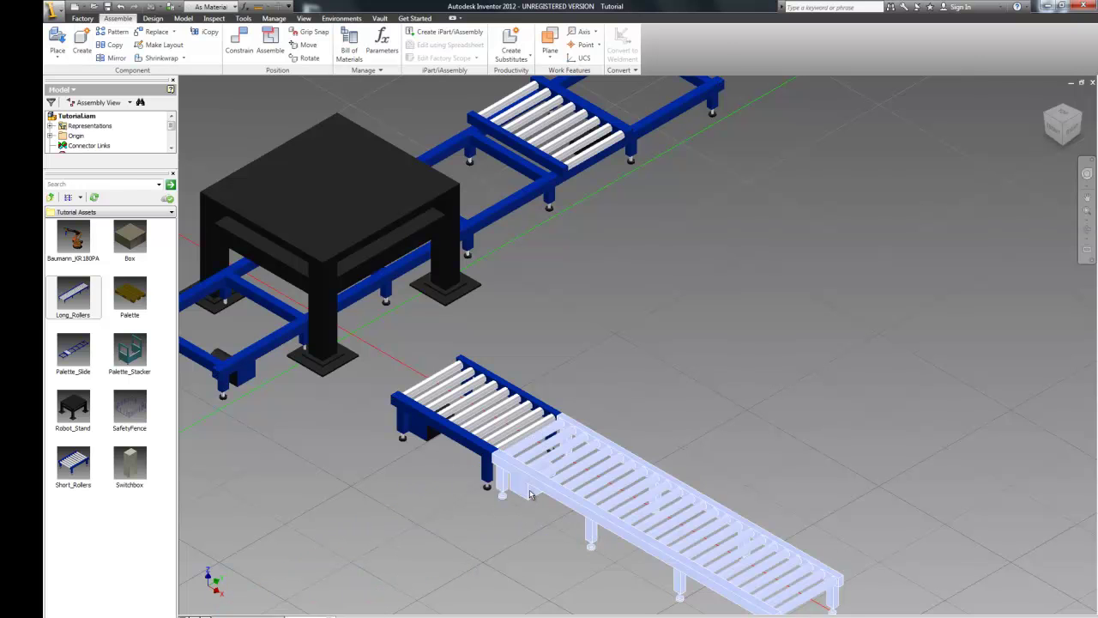
{"action": "left_click", "coordinate": [521, 491]}
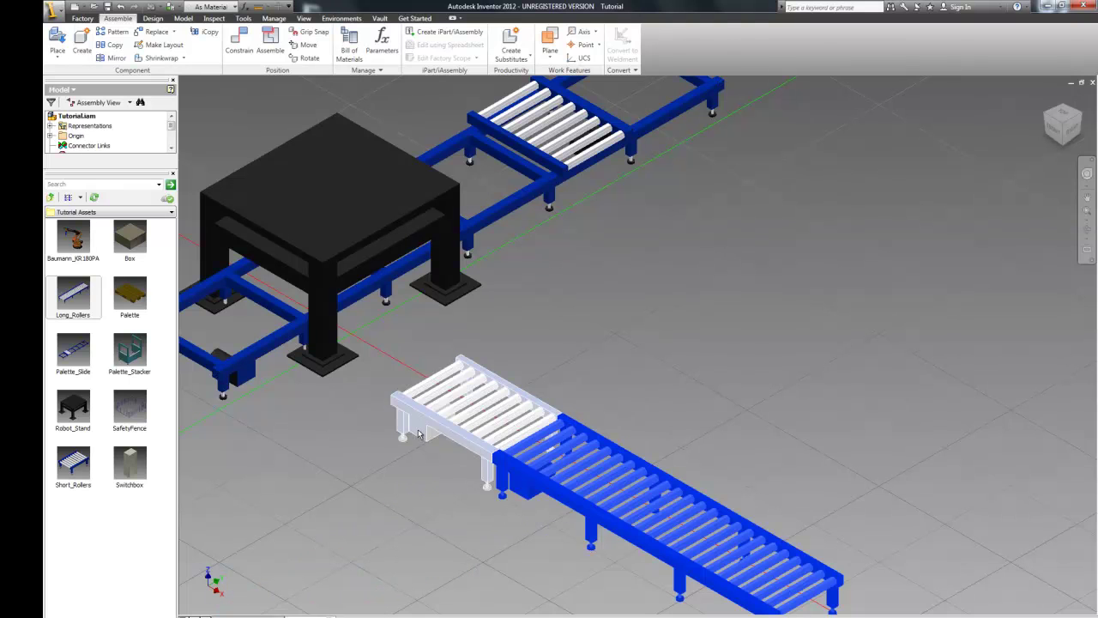
{"action": "middle_click_drag", "start_coordinate": [747, 427], "coordinate": [820, 318]}
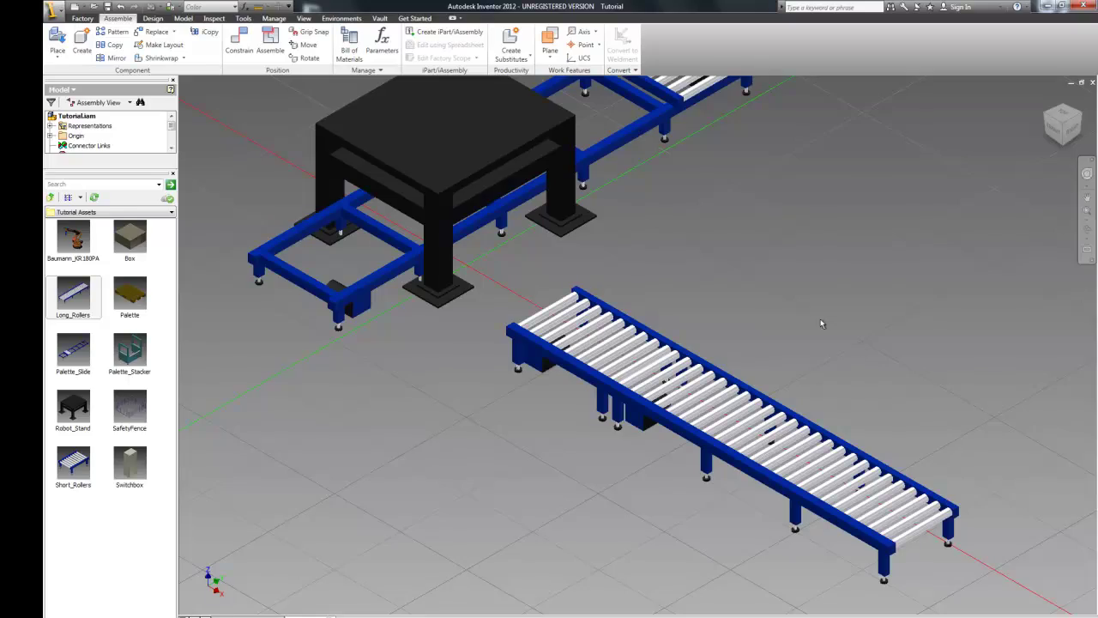
Step: Add a flush constraint with 0.000 in offset between the short rollers' outer side face and the palette slide's motor-end face
{"action": "left_click", "coordinate": [242, 48]}
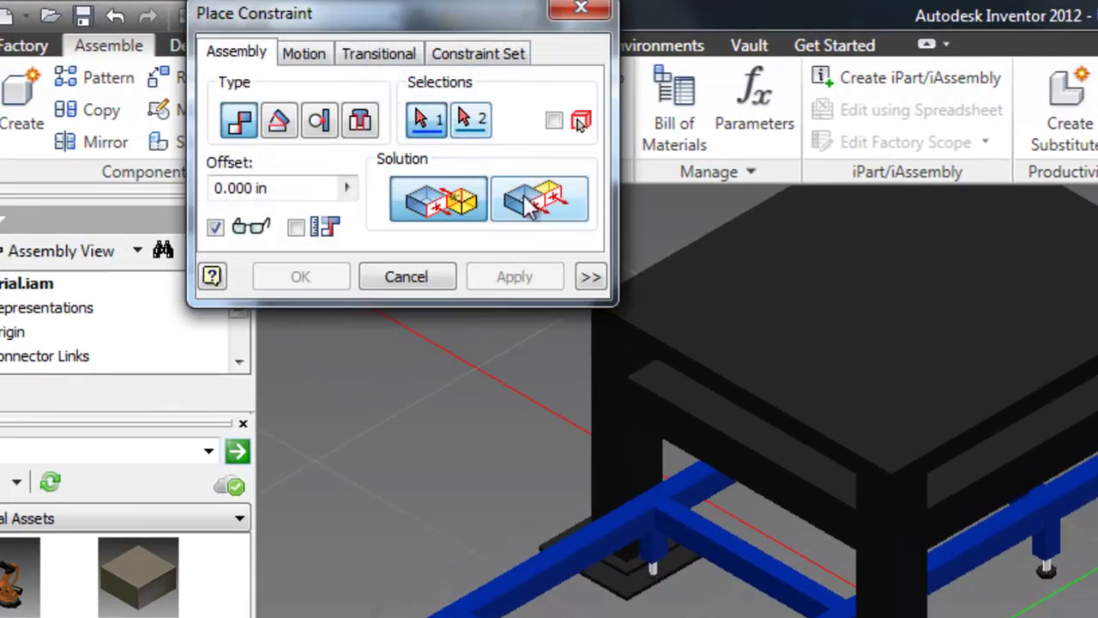
{"action": "left_click", "coordinate": [530, 206]}
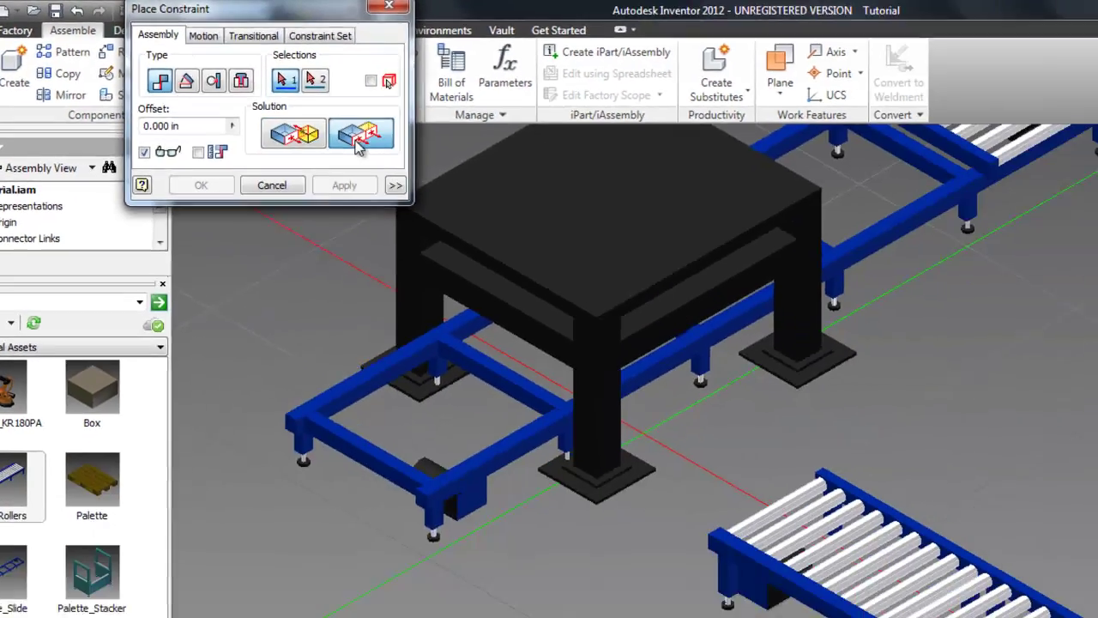
{"action": "left_click", "coordinate": [752, 581]}
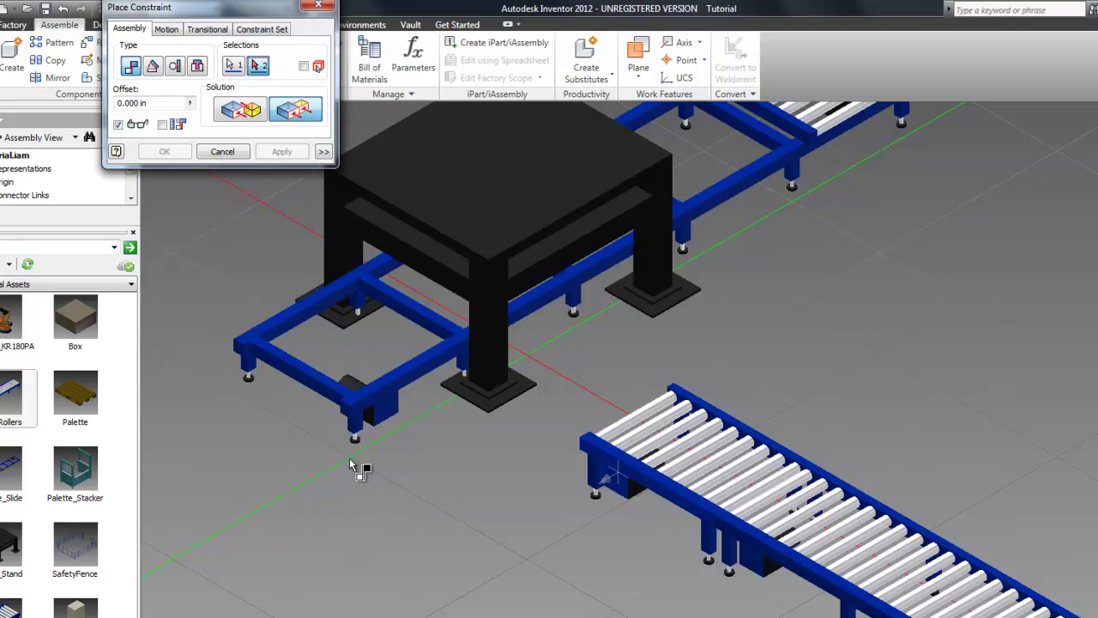
{"action": "scroll", "coordinate": [356, 468], "scroll_direction": "up", "scroll_amount": 5}
{"action": "left_click", "coordinate": [439, 416]}
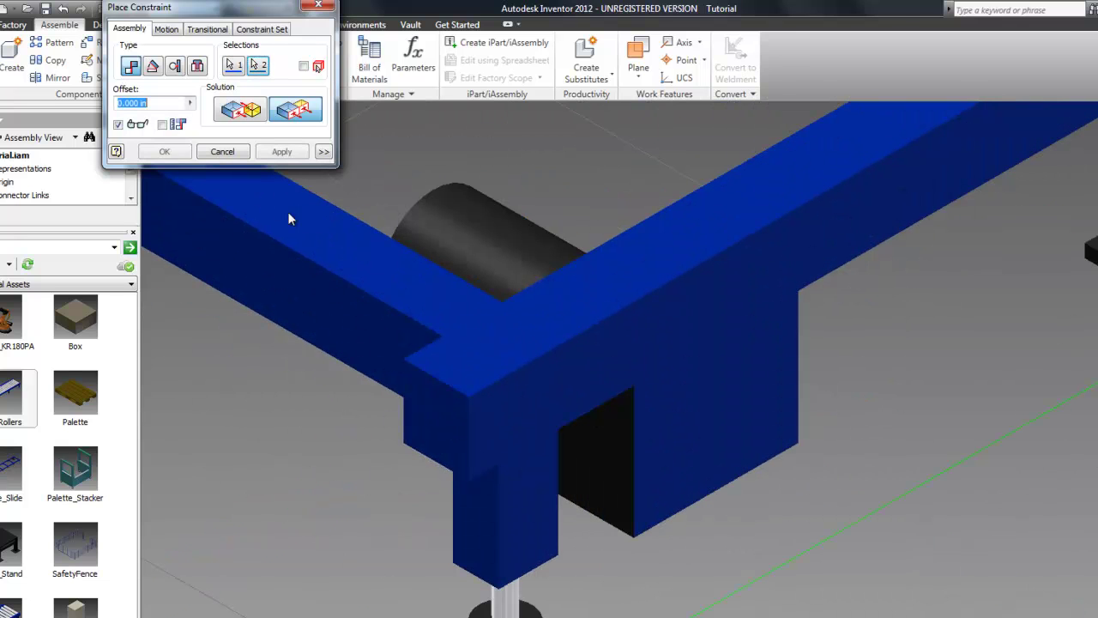
{"action": "left_click", "coordinate": [283, 153]}
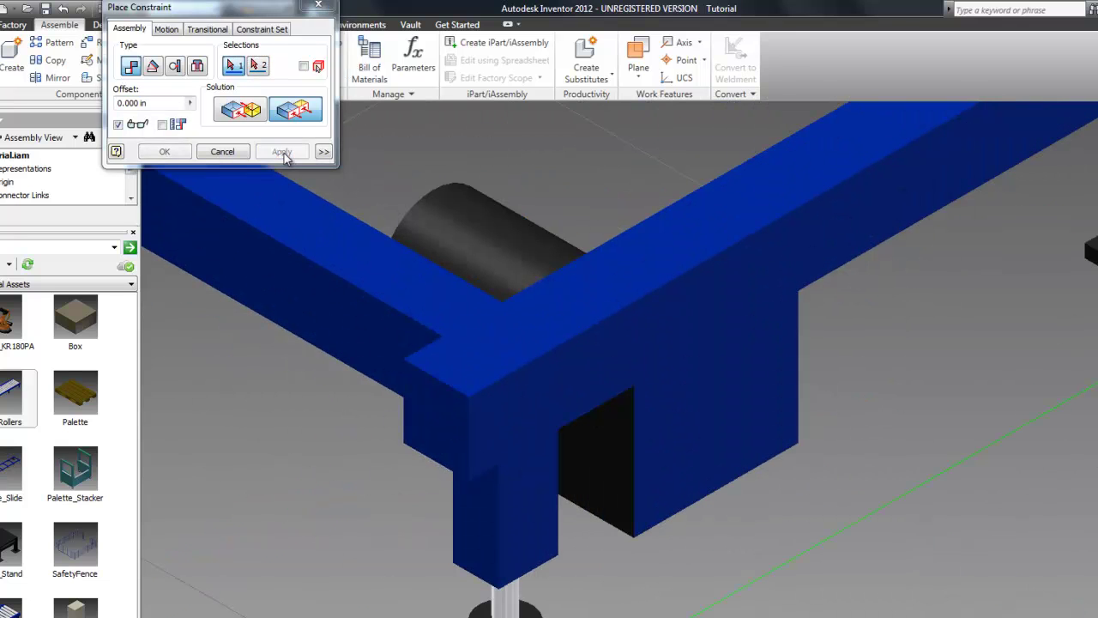
Step: Mate the palette slide's outer side face at the motor to the short rollers' end face with 0.000 in offset
{"action": "left_click", "coordinate": [243, 115]}
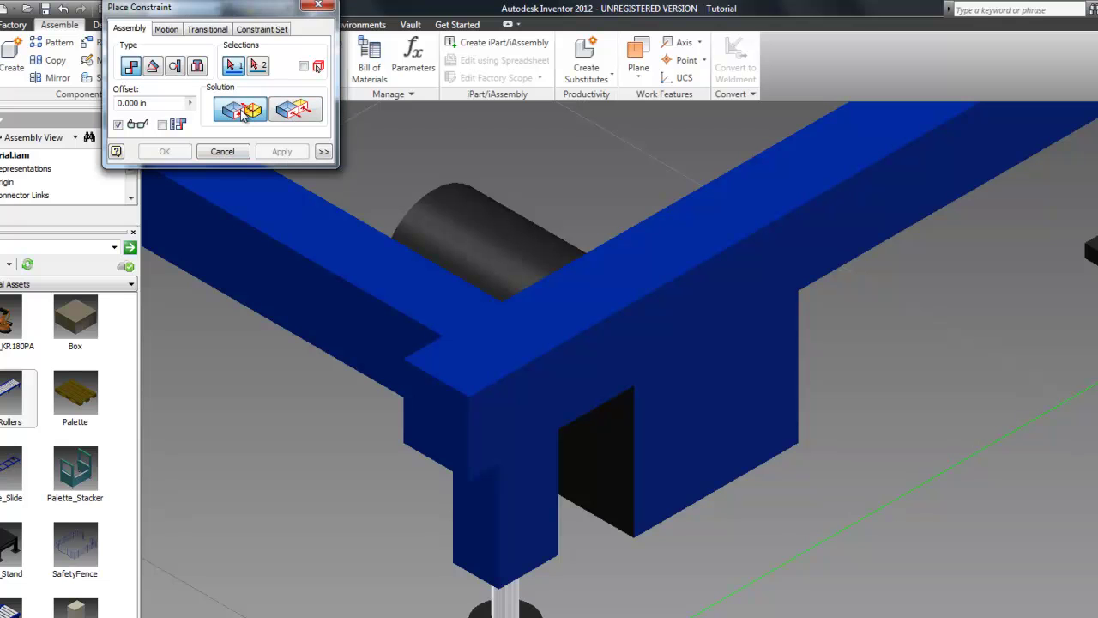
{"action": "left_click", "coordinate": [702, 375]}
{"action": "scroll", "coordinate": [734, 478], "scroll_direction": "down", "scroll_amount": 8}
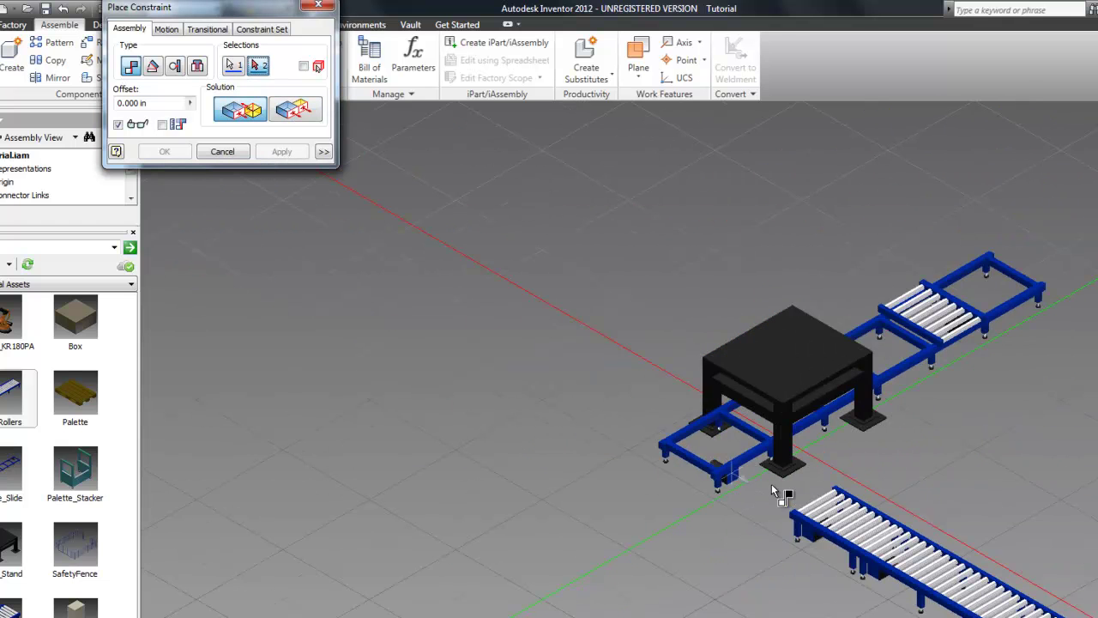
{"action": "key", "text": "F4"}
{"action": "middle_click_drag", "start_coordinate": [747, 446], "coordinate": [848, 433], "text": "shift"}
{"action": "scroll", "coordinate": [781, 266], "scroll_direction": "up", "scroll_amount": 5}
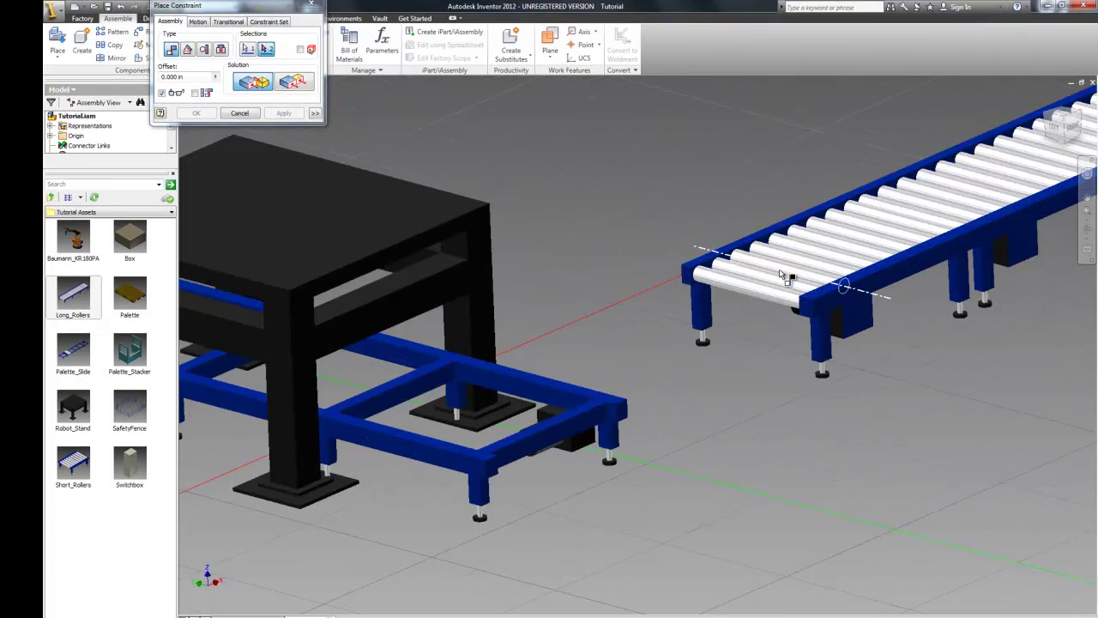
{"action": "left_click", "coordinate": [806, 311]}
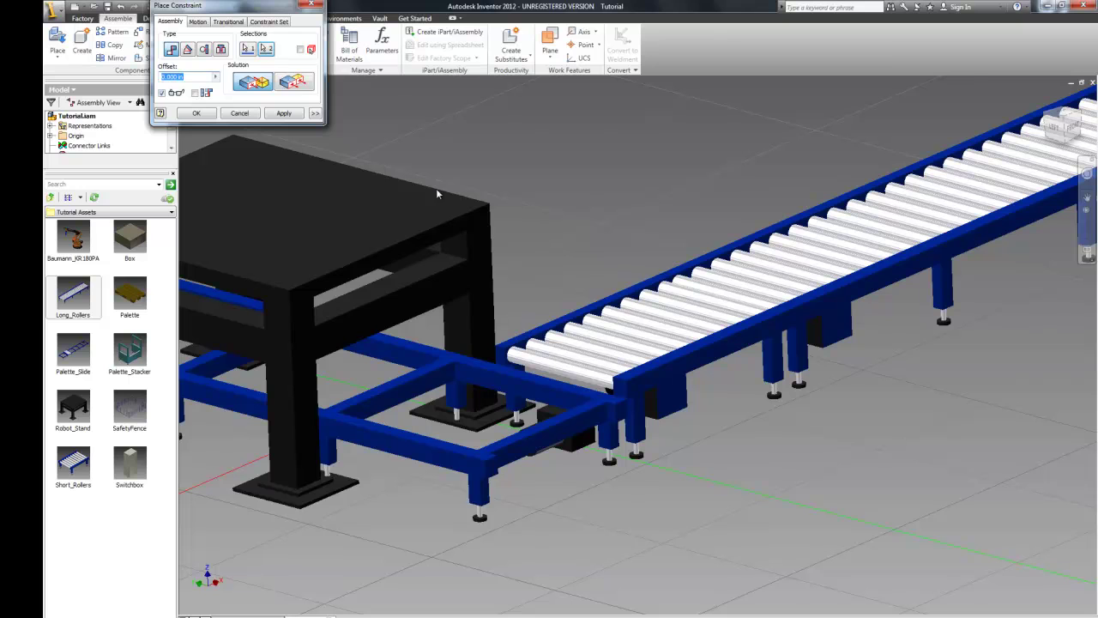
{"action": "left_click", "coordinate": [284, 113]}
{"action": "left_click", "coordinate": [310, 7]}
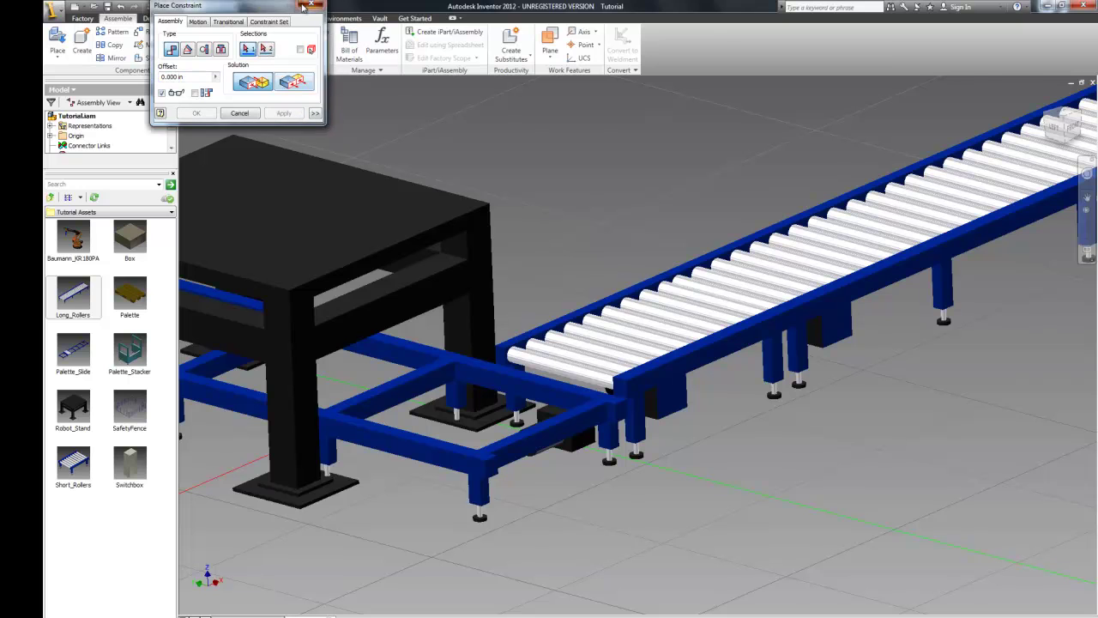
Step: Place one Palette asset on the floor just beyond the free end of the long rollers
{"action": "left_click", "coordinate": [1073, 130]}
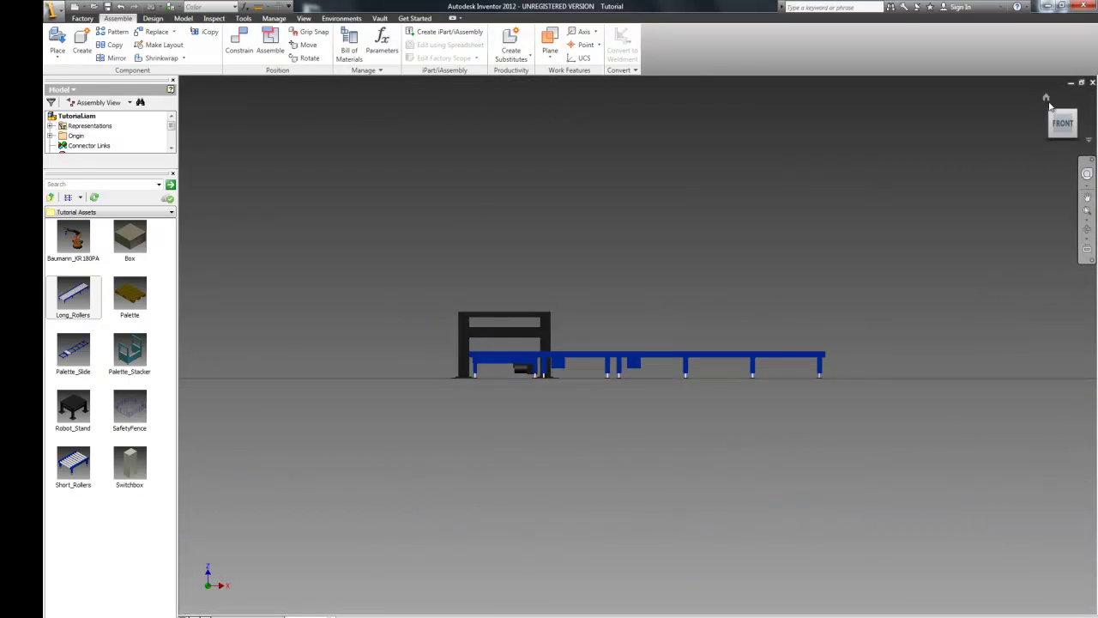
{"action": "left_click", "coordinate": [1061, 106]}
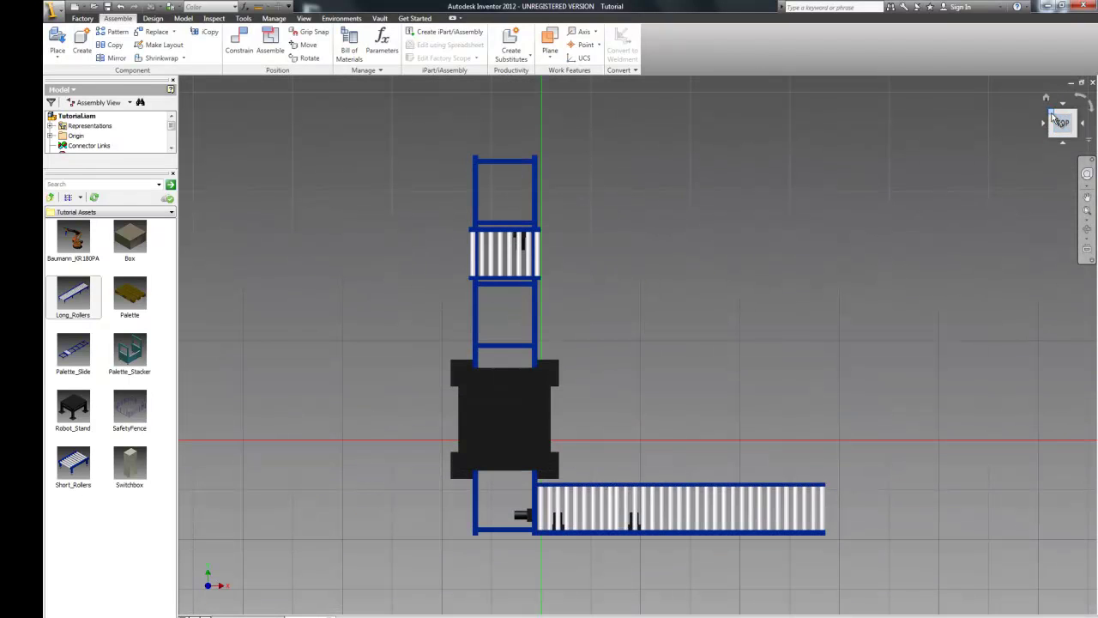
{"action": "left_click", "coordinate": [1054, 118]}
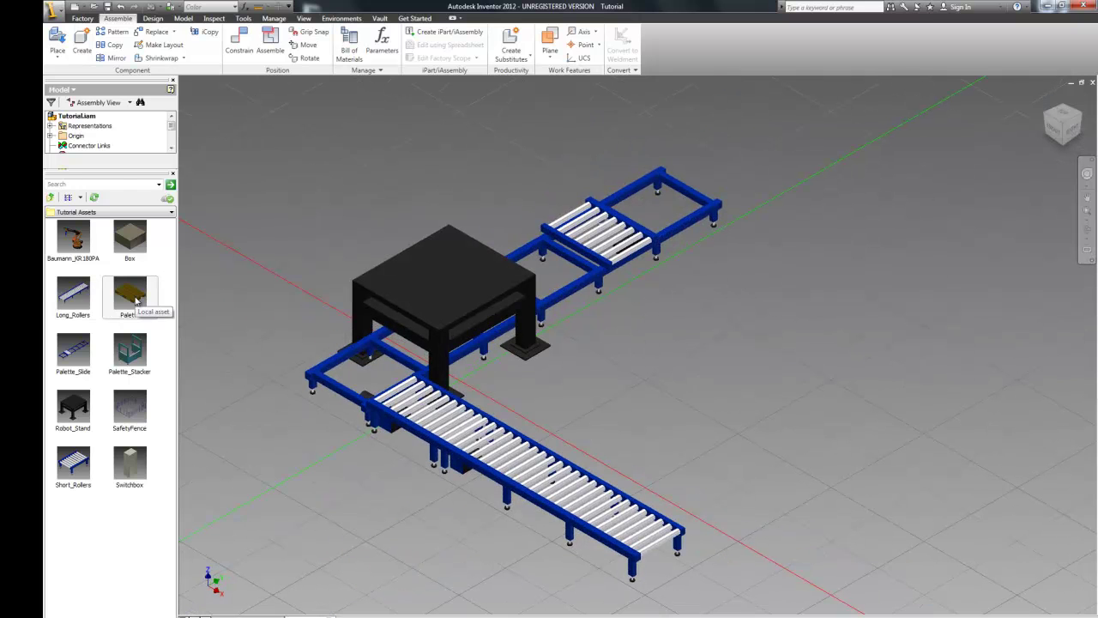
{"action": "middle_click_drag", "start_coordinate": [291, 353], "coordinate": [238, 234]}
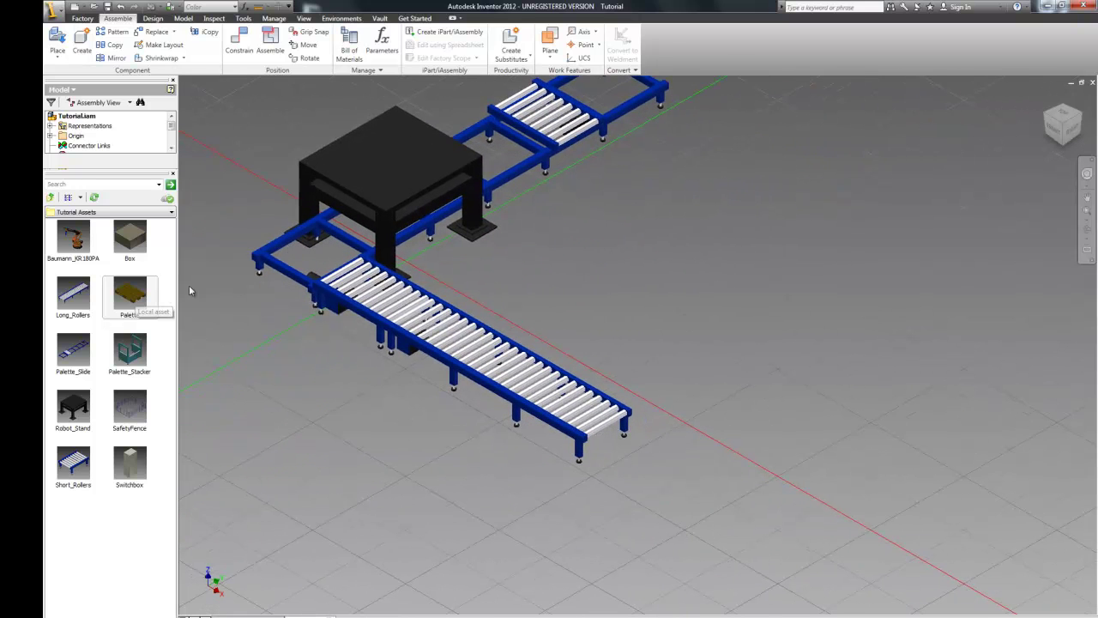
{"action": "left_click_drag", "start_coordinate": [136, 299], "coordinate": [172, 308]}
{"action": "left_click_drag", "start_coordinate": [645, 504], "coordinate": [697, 492]}
{"action": "left_click", "coordinate": [701, 495]}
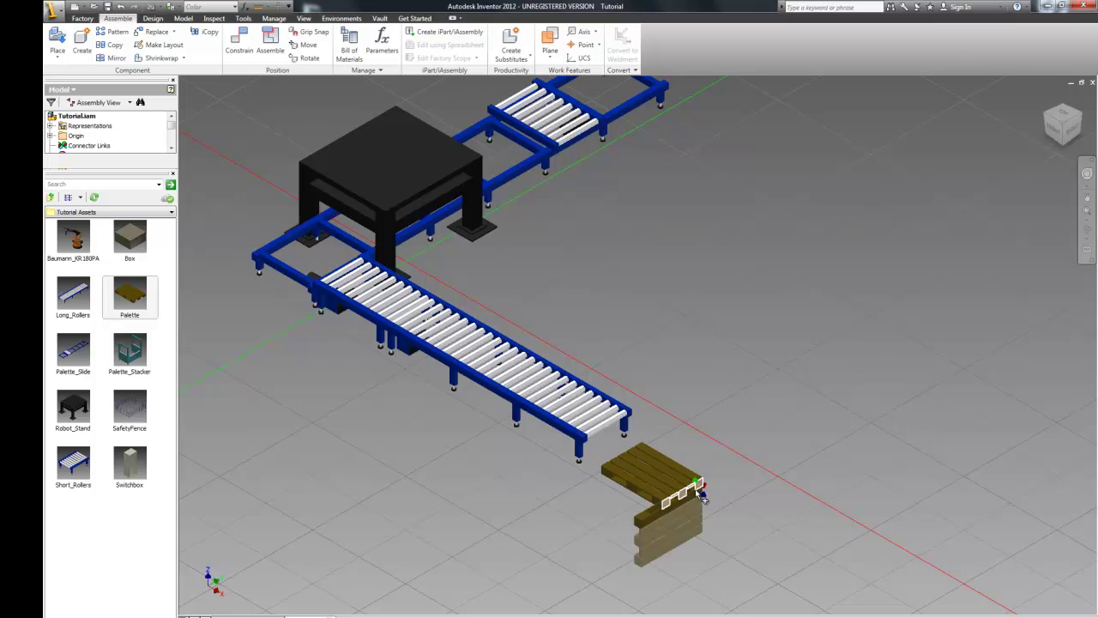
{"action": "key", "text": "Escape"}
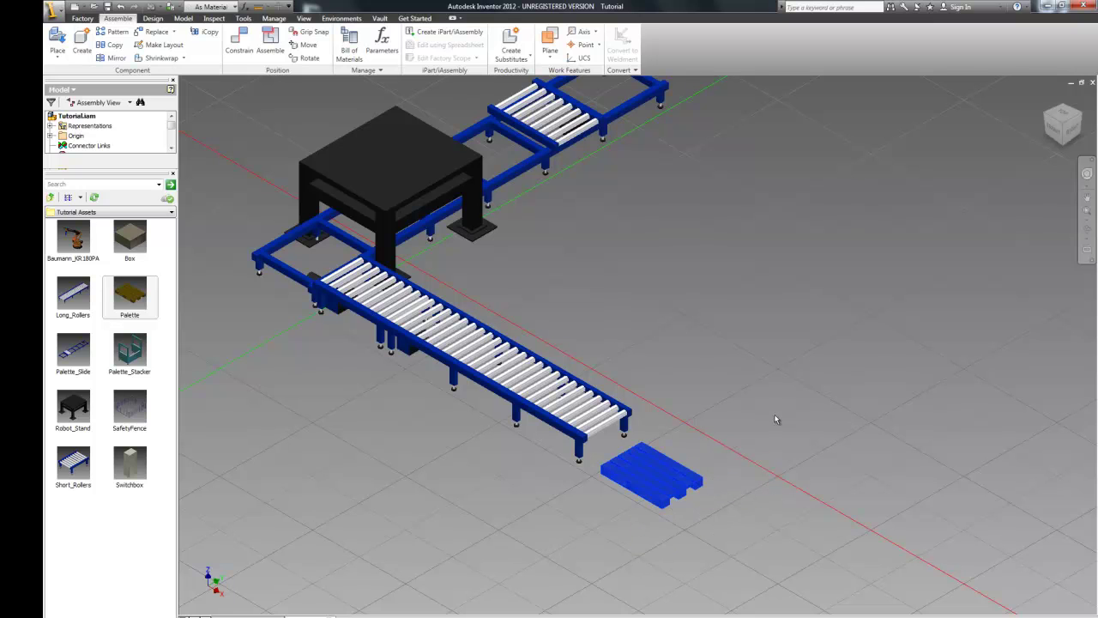
{"action": "left_click", "coordinate": [775, 418]}
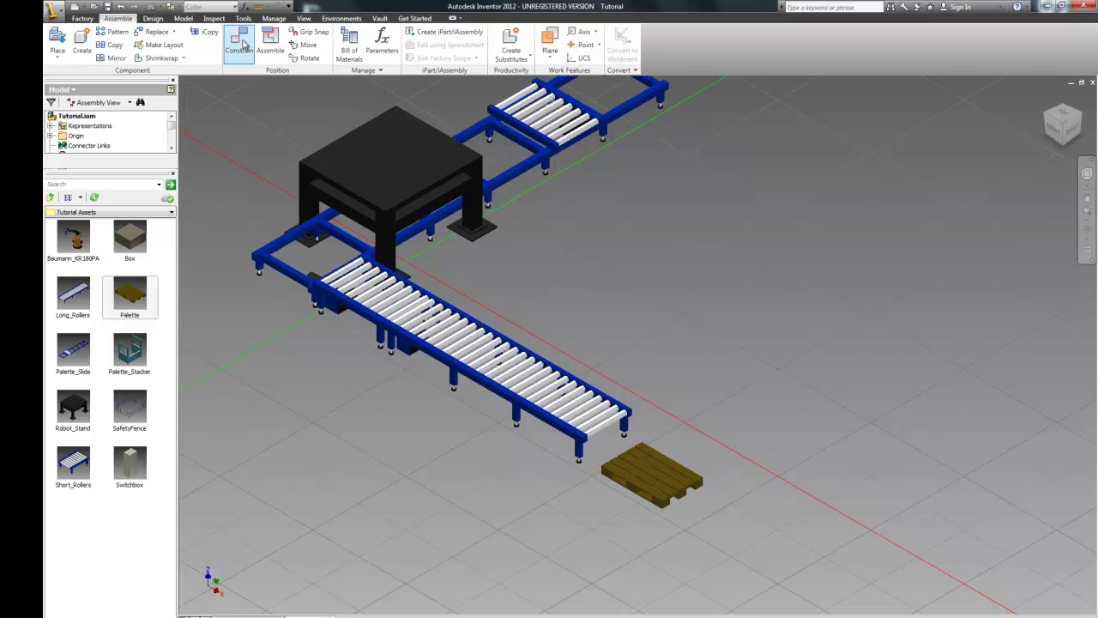
Step: Mate the palette's long side face to the inner face of the long rollers' side rail with 0.000 in offset
{"action": "left_click", "coordinate": [242, 45]}
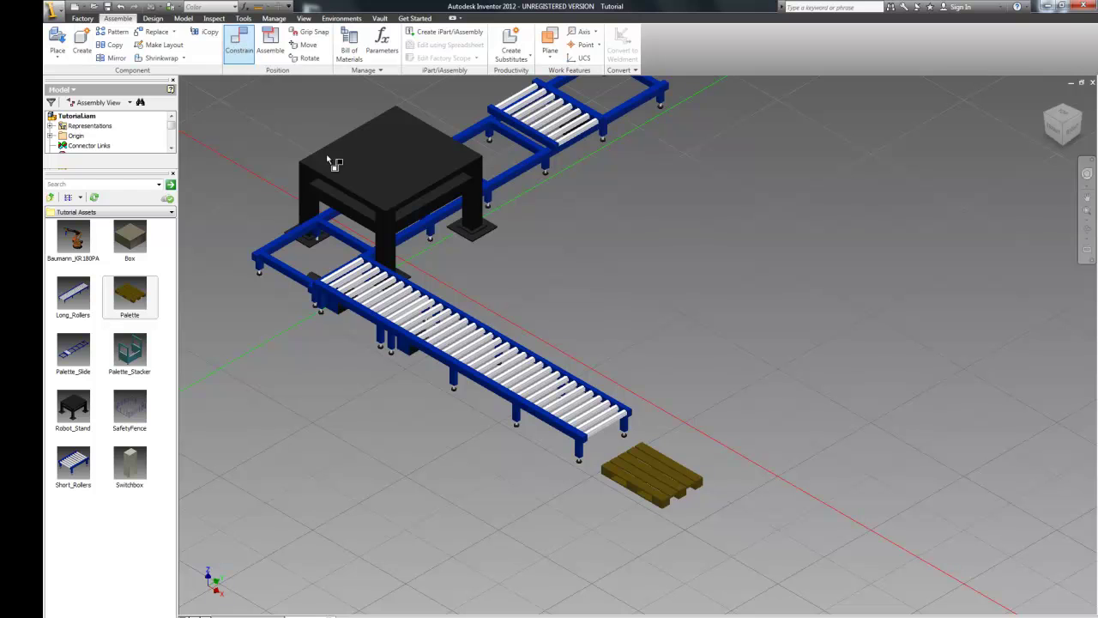
{"action": "scroll", "coordinate": [632, 496], "scroll_direction": "up", "scroll_amount": 5}
{"action": "left_click", "coordinate": [638, 485]}
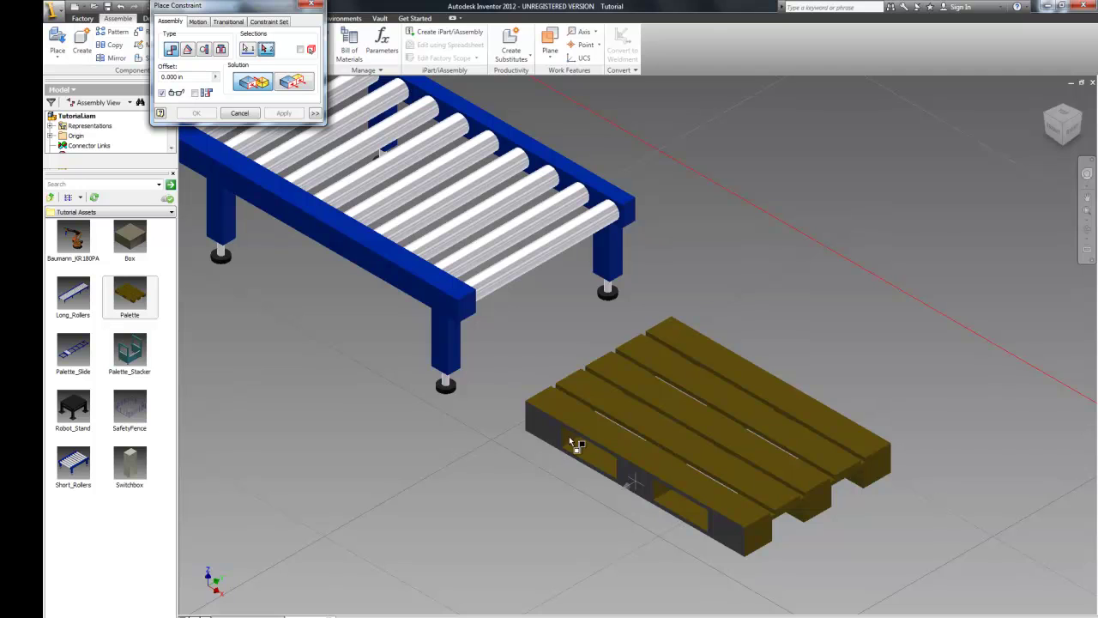
{"action": "middle_click_drag", "start_coordinate": [581, 421], "coordinate": [770, 384], "text": "shift"}
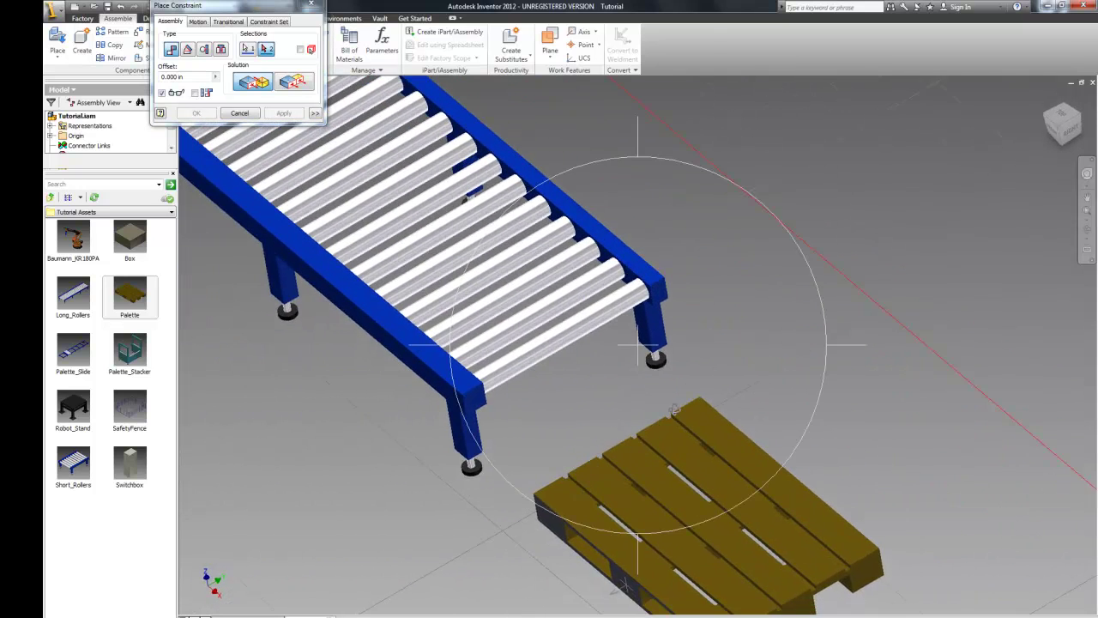
{"action": "middle_click_drag", "start_coordinate": [692, 403], "coordinate": [885, 401], "text": "shift"}
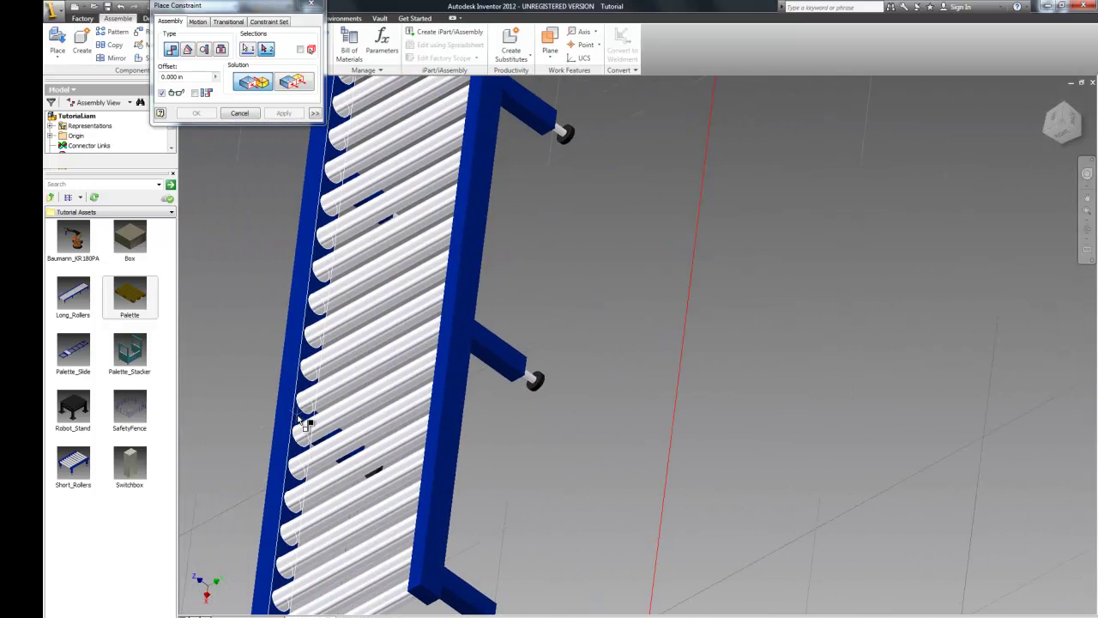
{"action": "left_click", "coordinate": [302, 422]}
{"action": "left_click", "coordinate": [283, 114]}
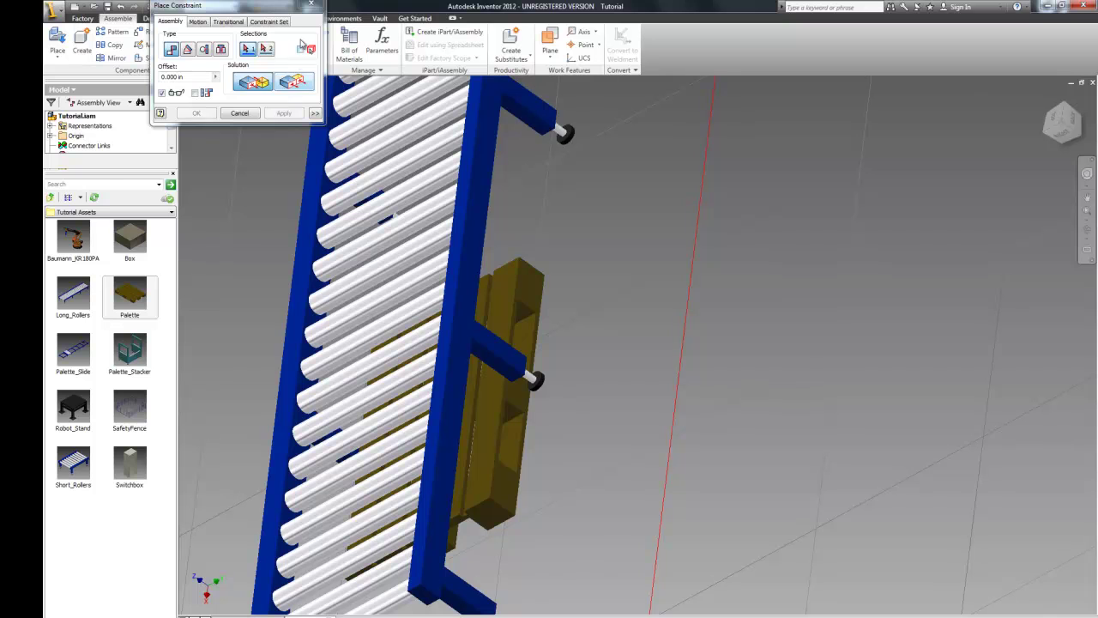
{"action": "key", "text": "Escape"}
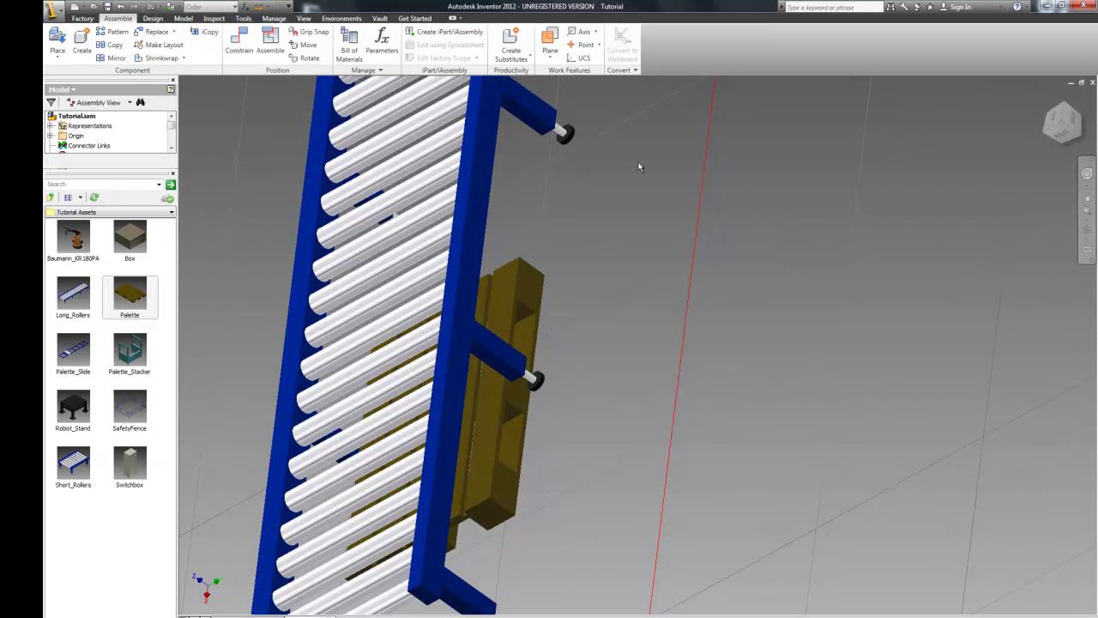
Step: Reposition the palette vertically from the floor so its underside rests on top of the long rollers
{"action": "left_click", "coordinate": [1073, 139]}
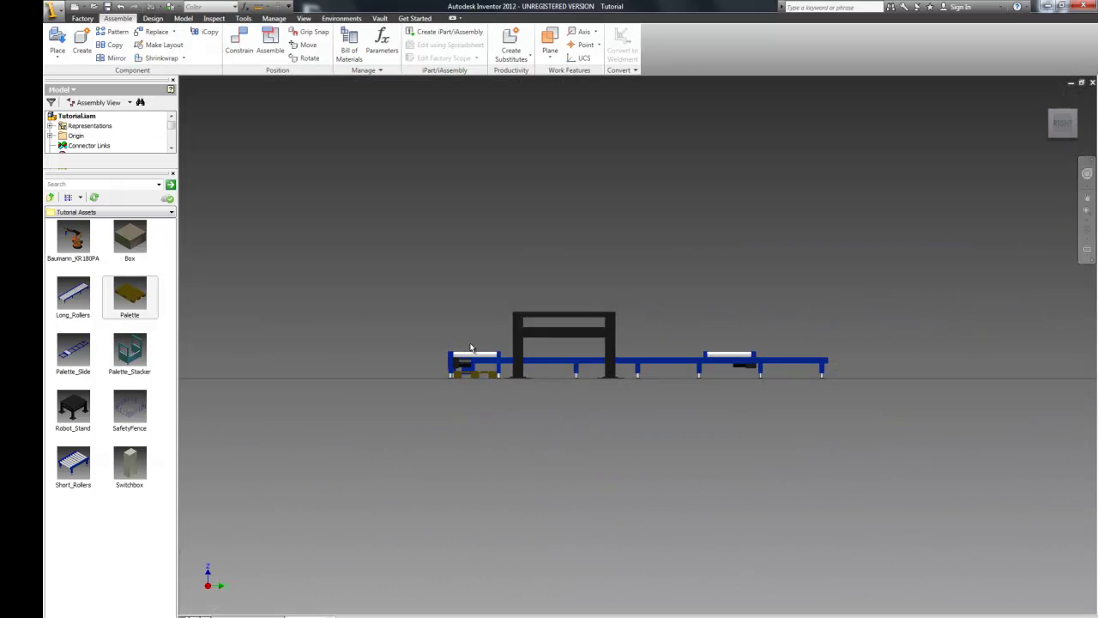
{"action": "scroll", "coordinate": [470, 348], "scroll_direction": "up", "scroll_amount": 8}
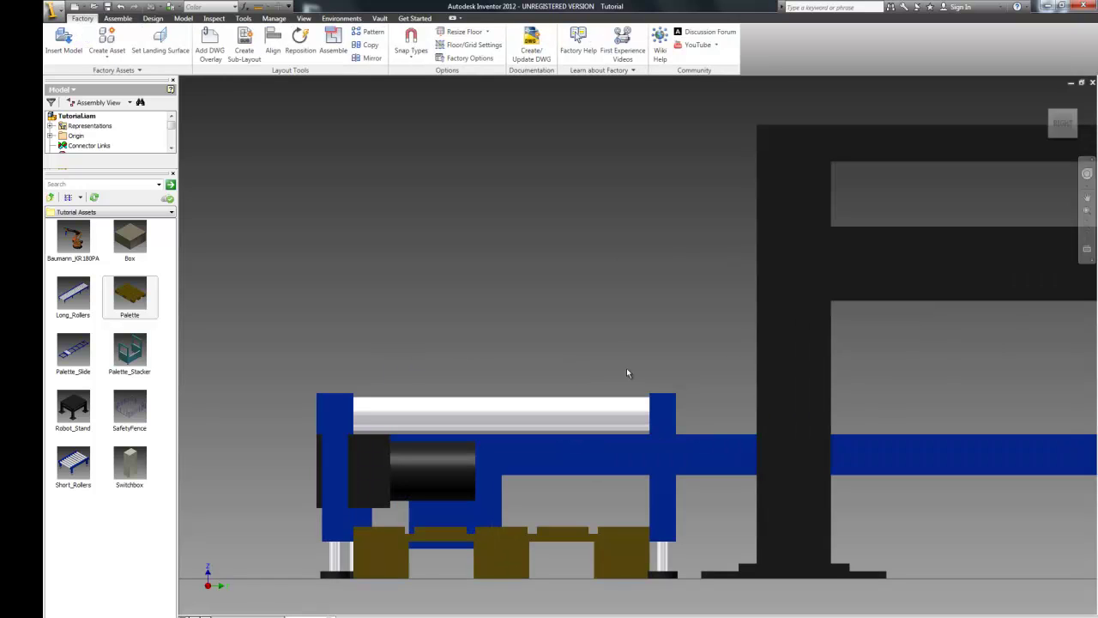
{"action": "left_click", "coordinate": [307, 62]}
{"action": "left_click", "coordinate": [600, 550]}
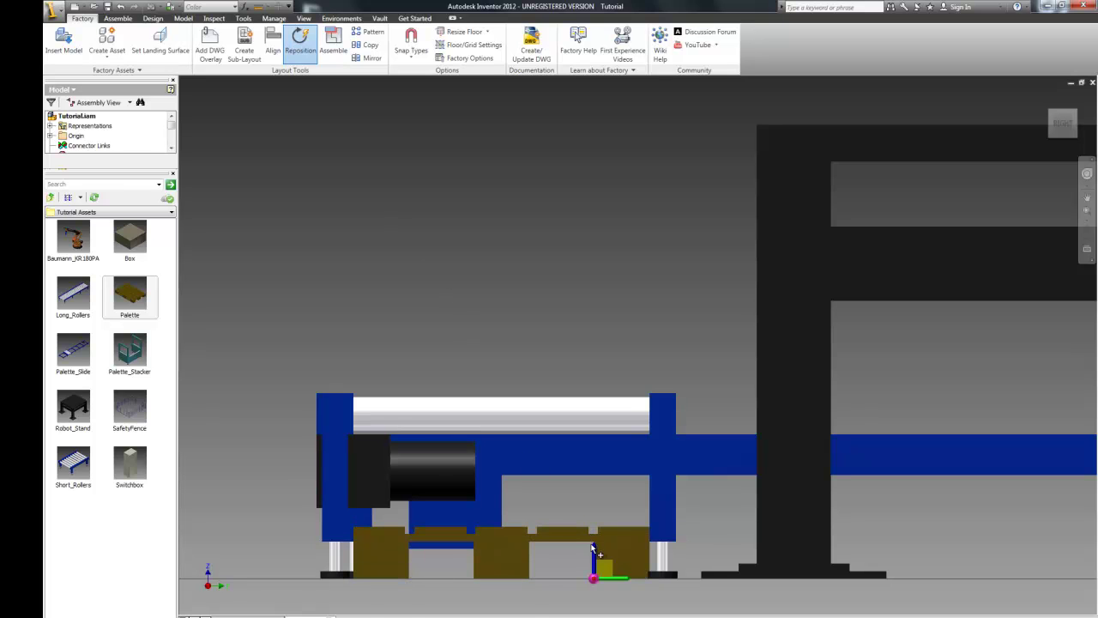
{"action": "left_click", "coordinate": [594, 556]}
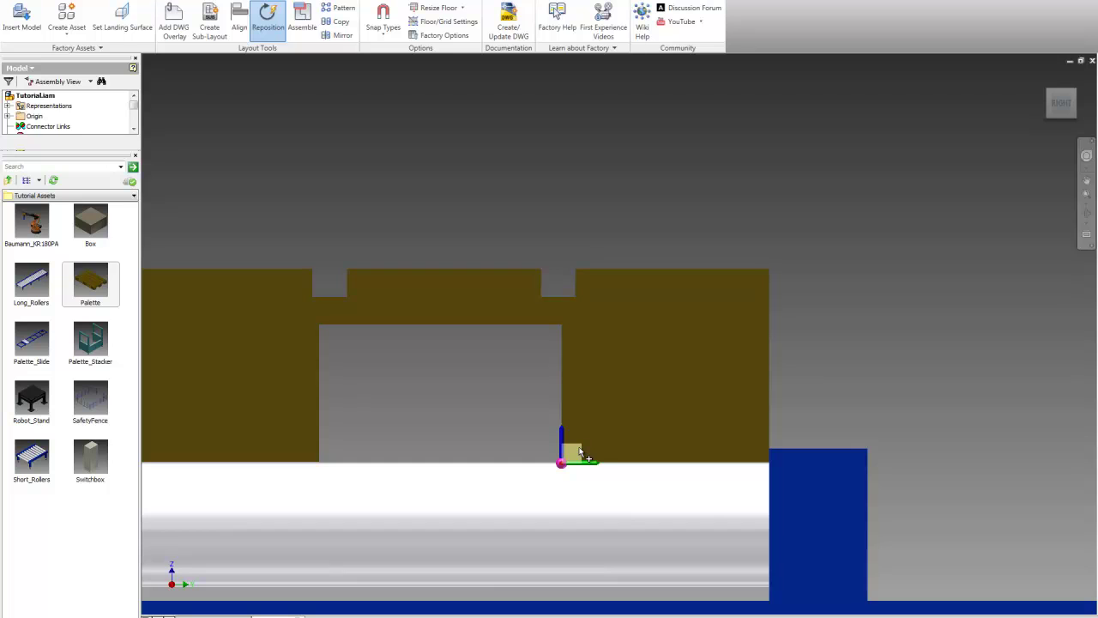
{"action": "right_click", "coordinate": [626, 455]}
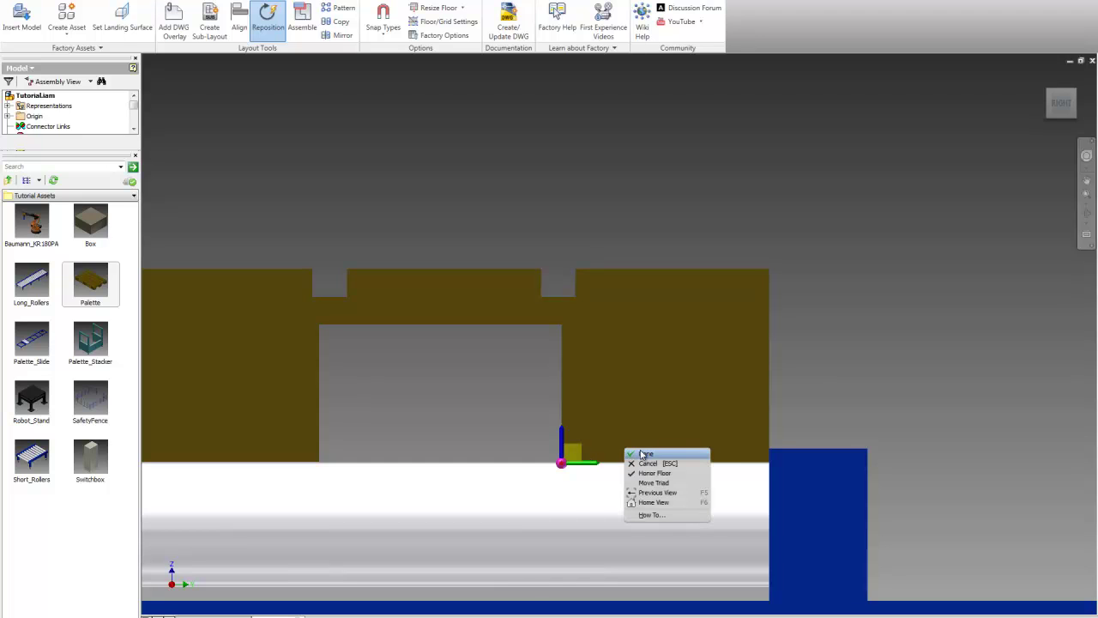
{"action": "left_click", "coordinate": [645, 454]}
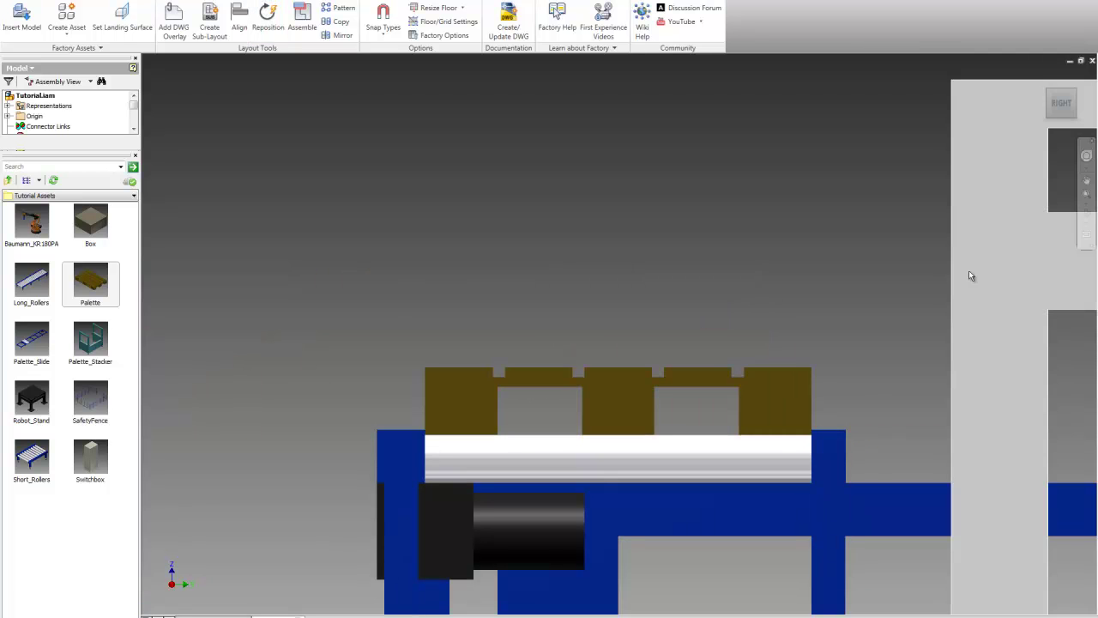
Step: Reposition the palette along the long rollers to the free end, leaving only the last roller exposed
{"action": "left_click", "coordinate": [1062, 87]}
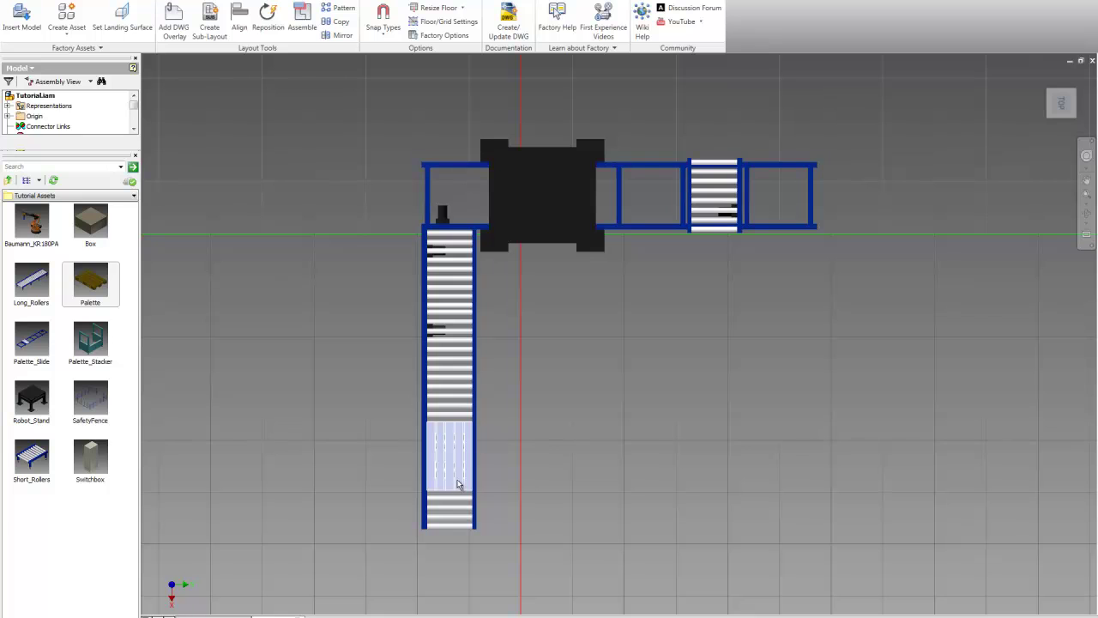
{"action": "left_click", "coordinate": [457, 485]}
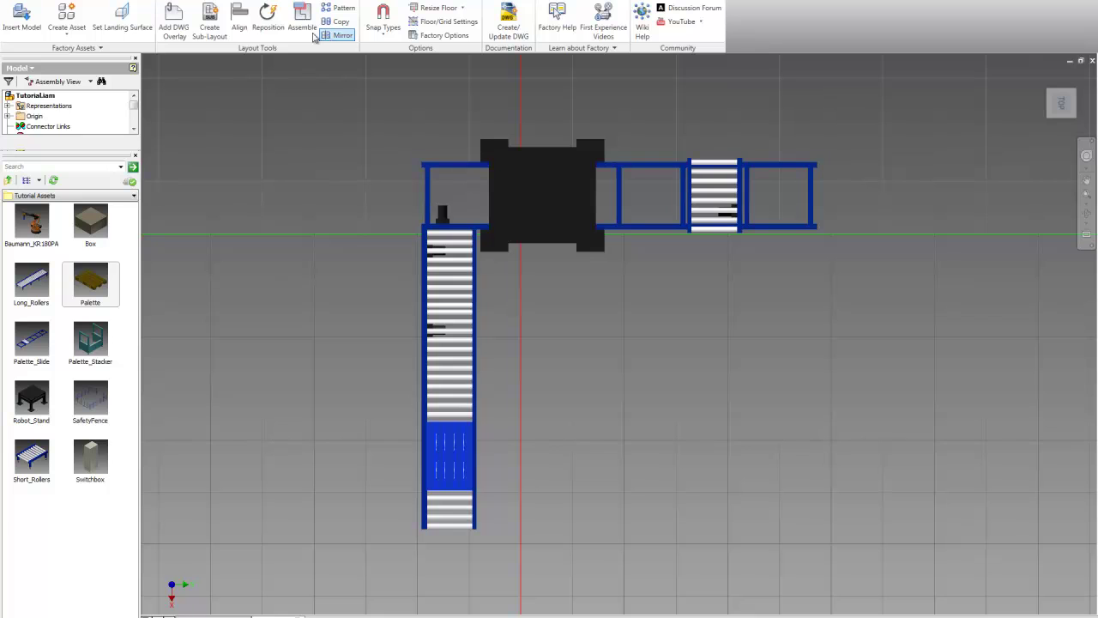
{"action": "left_click", "coordinate": [267, 16]}
{"action": "scroll", "coordinate": [471, 531], "scroll_direction": "up", "scroll_amount": 3}
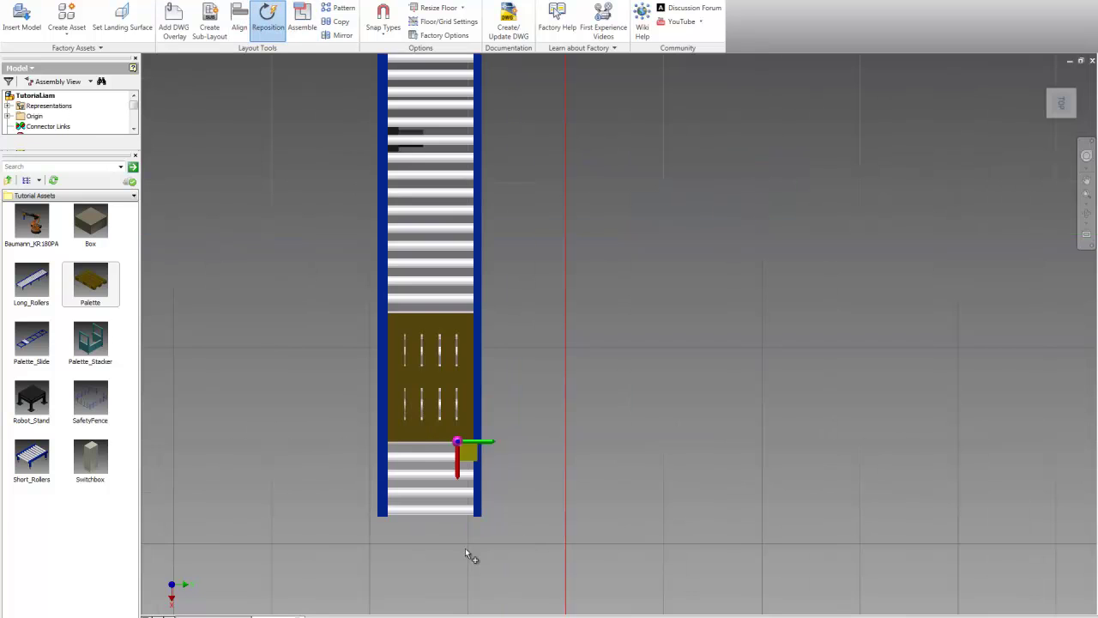
{"action": "scroll", "coordinate": [466, 553], "scroll_direction": "up", "scroll_amount": 3}
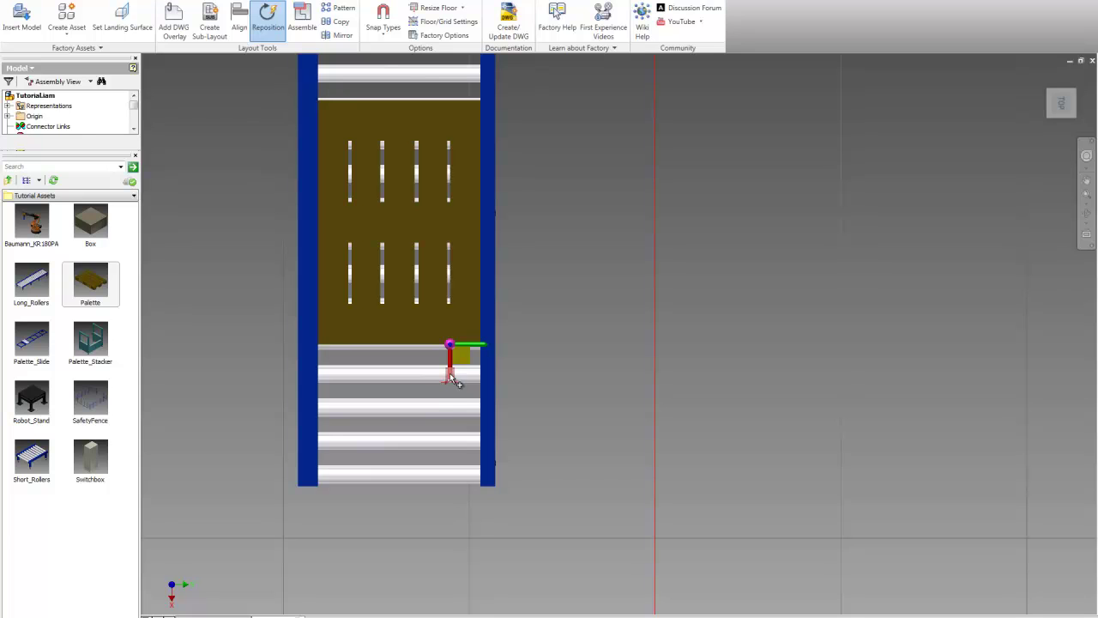
{"action": "left_click_drag", "start_coordinate": [450, 369], "coordinate": [448, 499]}
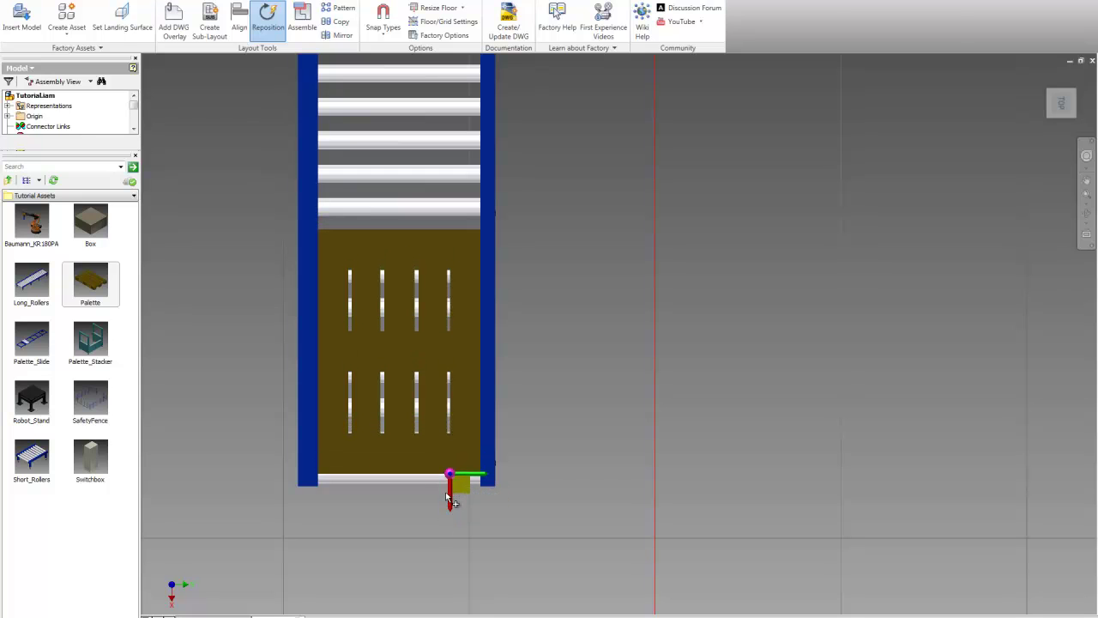
{"action": "right_click", "coordinate": [445, 492]}
{"action": "left_click", "coordinate": [462, 500]}
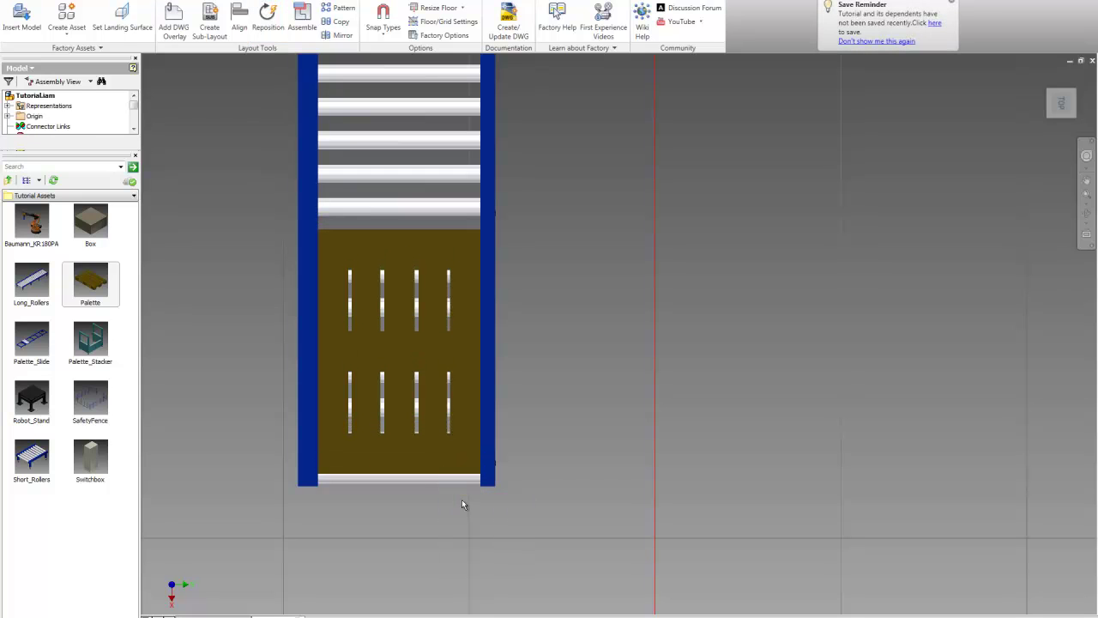
Step: Set up a rectangular component pattern of the short rollers, long rollers and palette, with the column direction across the conveyor line and reversed
{"action": "key", "text": "F6"}
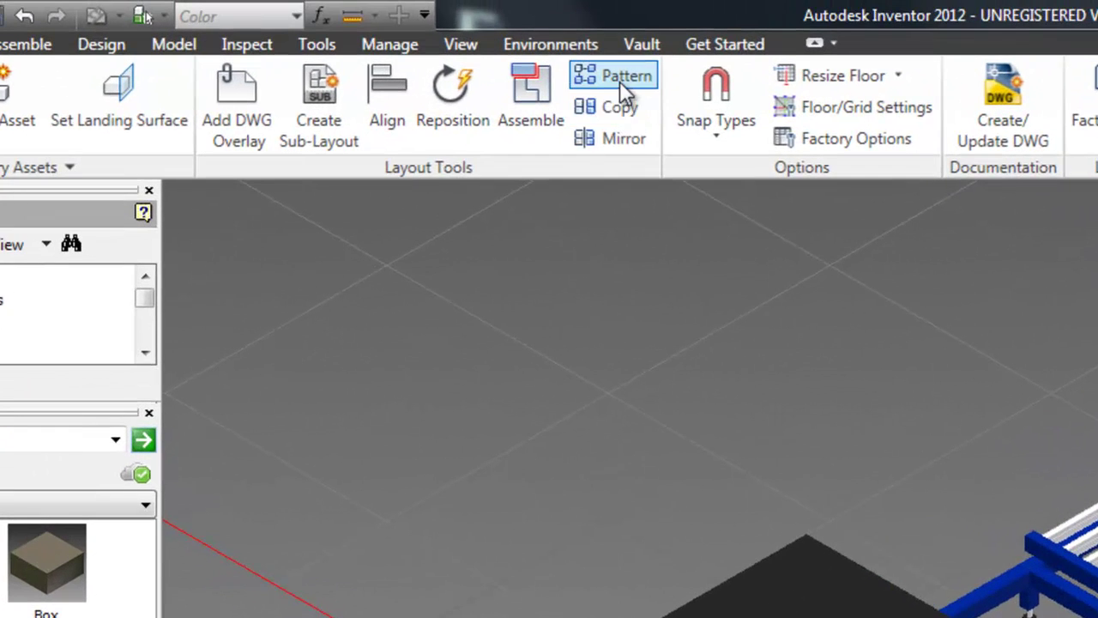
{"action": "left_click", "coordinate": [619, 81]}
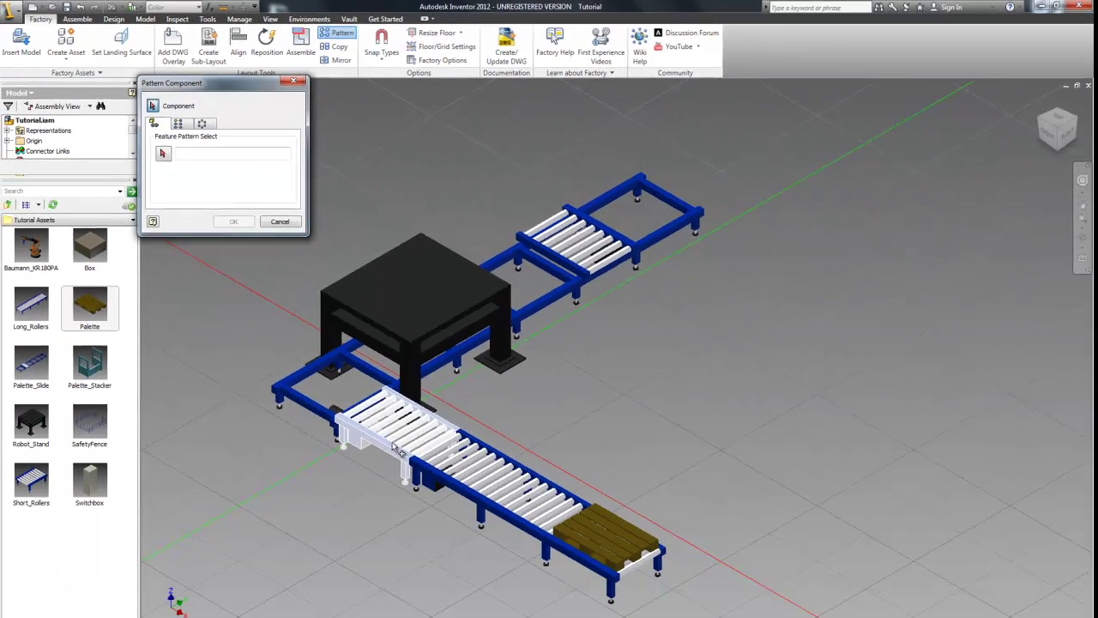
{"action": "left_click", "coordinate": [461, 481]}
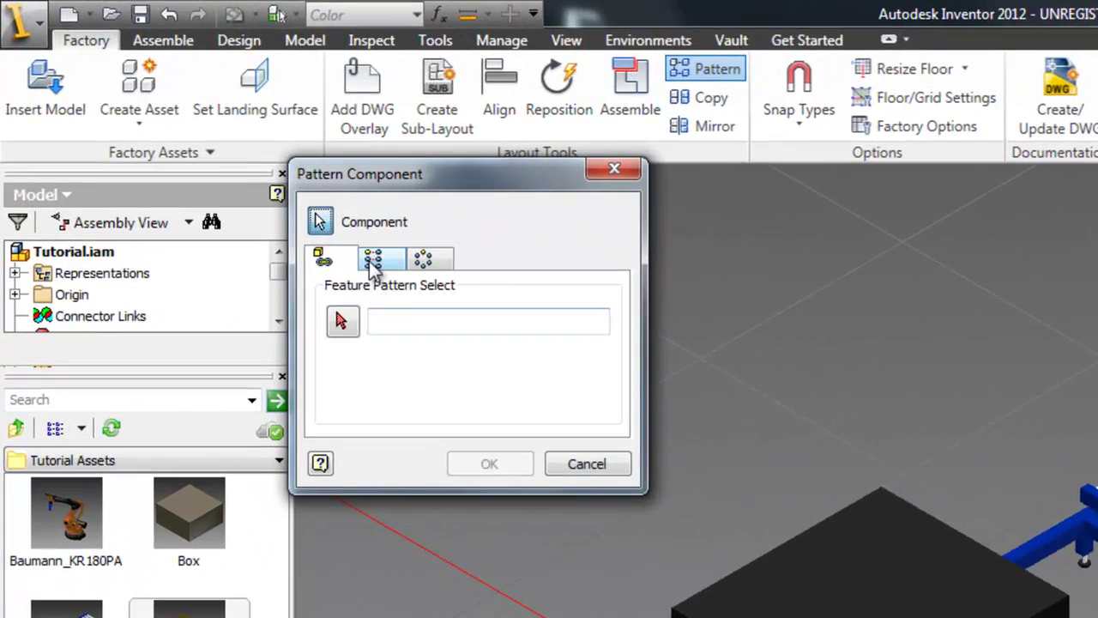
{"action": "left_click", "coordinate": [178, 123]}
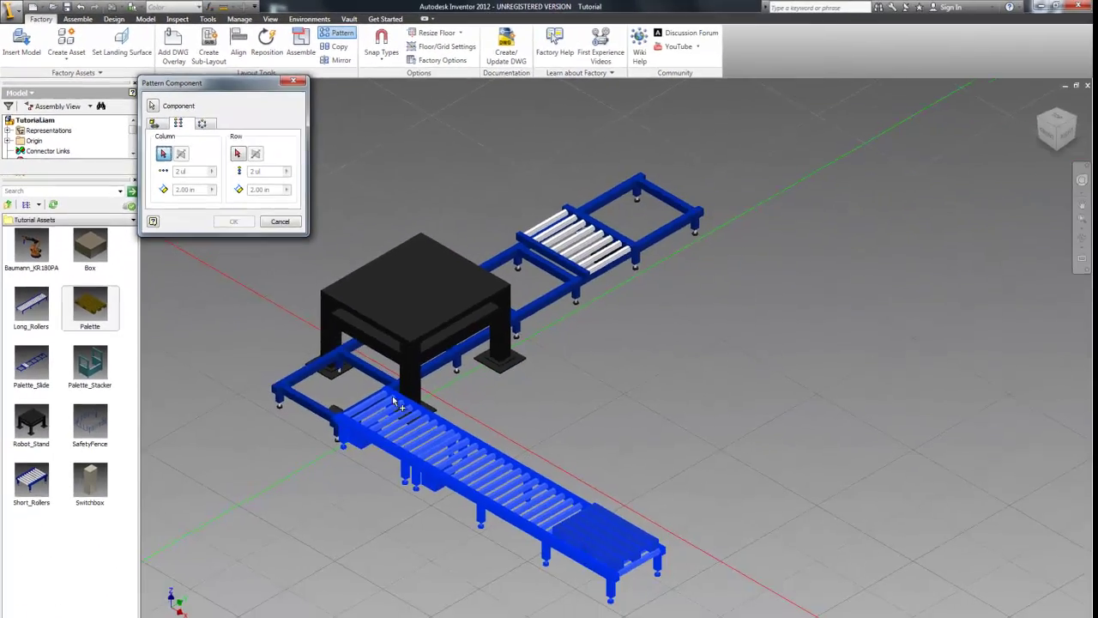
{"action": "scroll", "coordinate": [620, 566], "scroll_direction": "down", "scroll_amount": 3}
{"action": "left_click", "coordinate": [619, 566]}
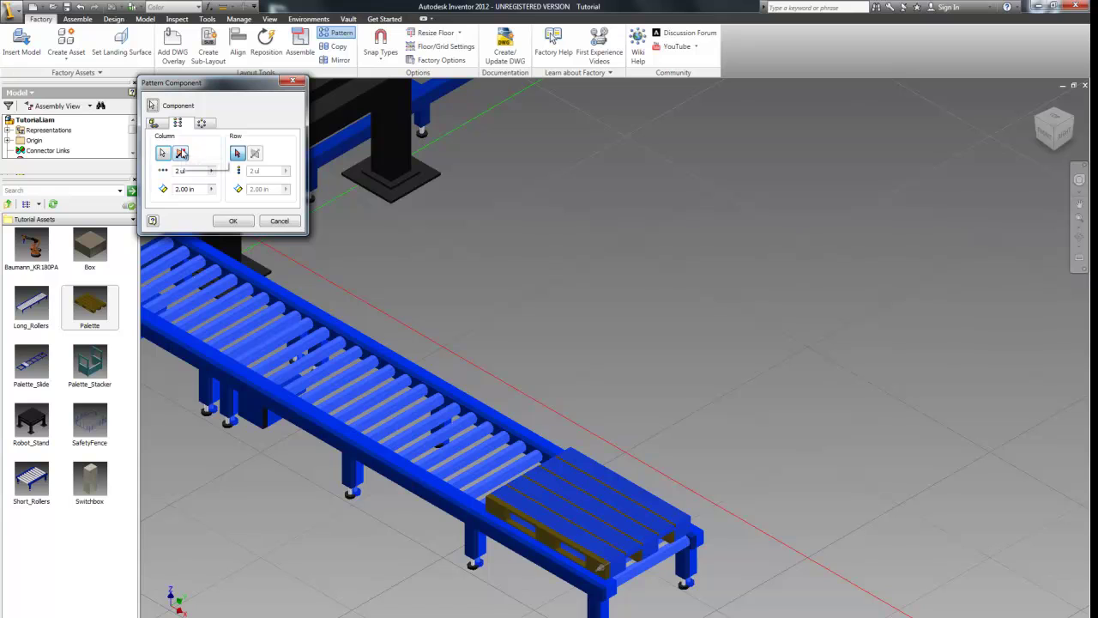
{"action": "left_click", "coordinate": [181, 153]}
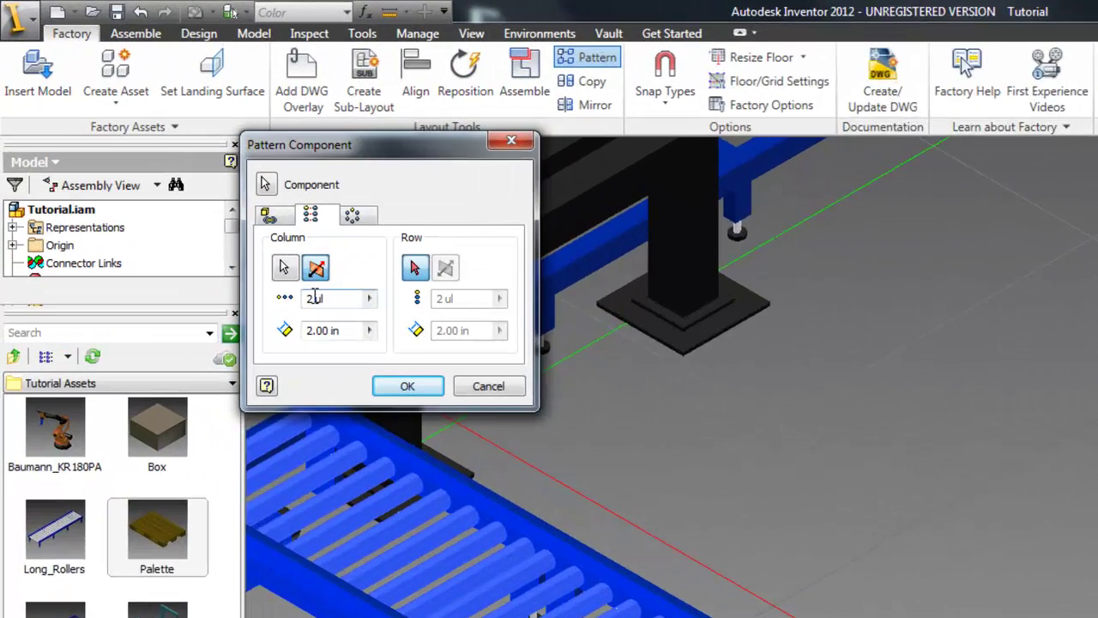
Step: Pattern the conveyor line with a column count of 3 and a column spacing of 51 in
{"action": "left_click_drag", "start_coordinate": [179, 170], "coordinate": [171, 171]}
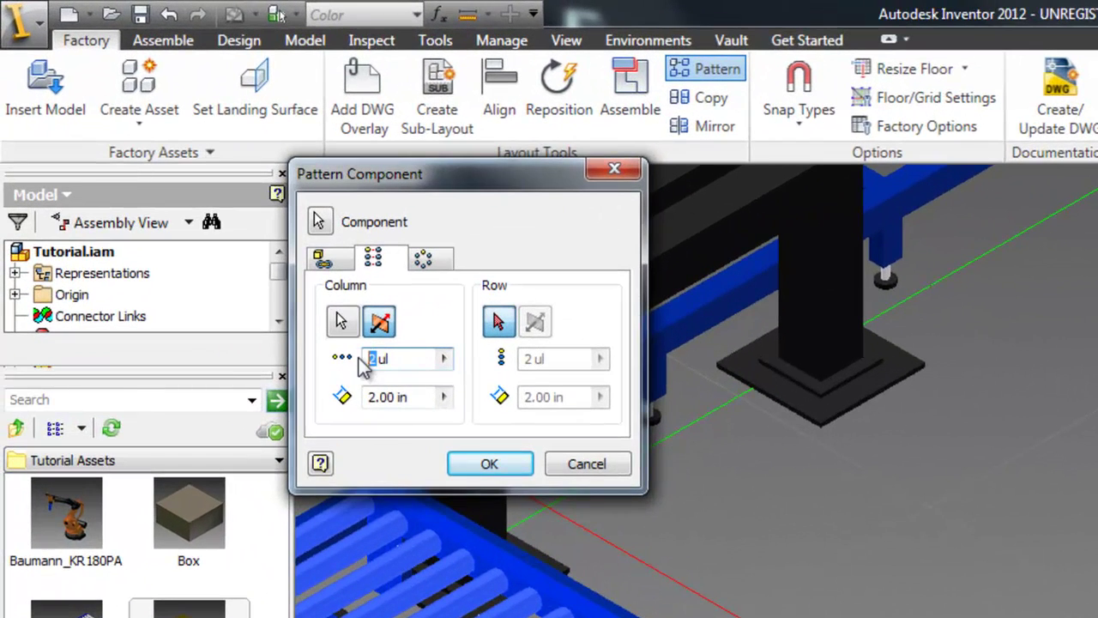
{"action": "type", "text": "3"}
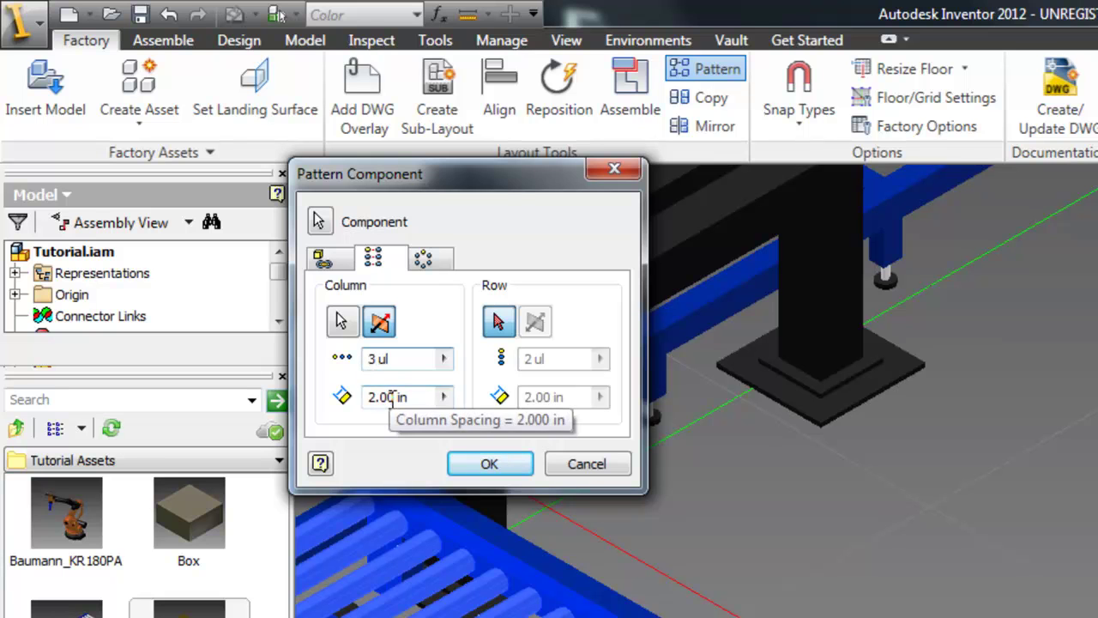
{"action": "left_click_drag", "start_coordinate": [397, 397], "coordinate": [368, 400]}
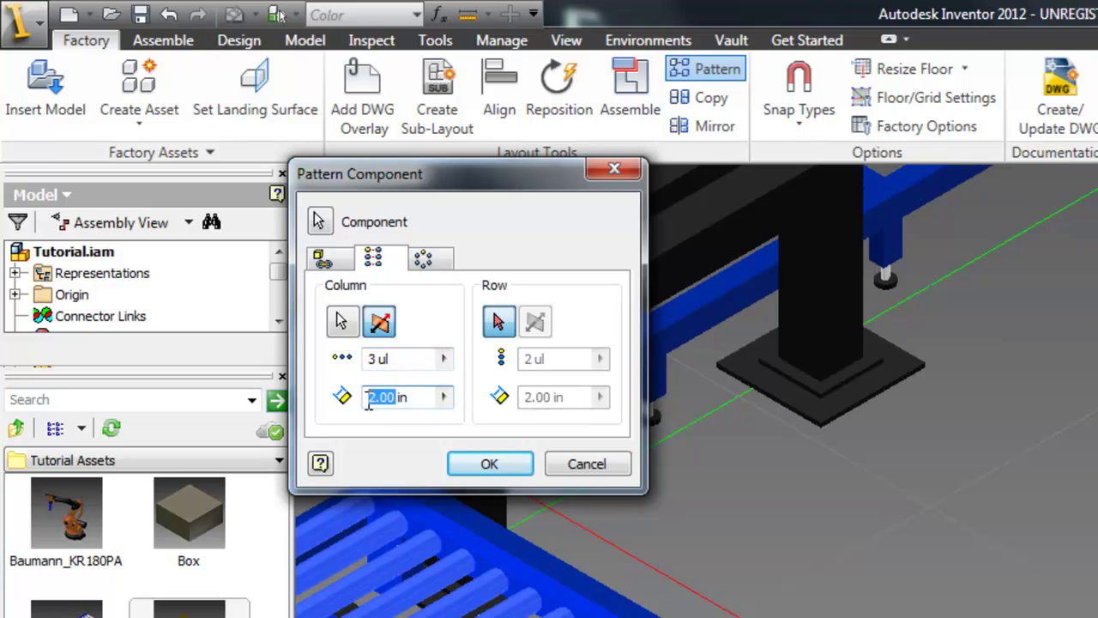
{"action": "type", "text": "51"}
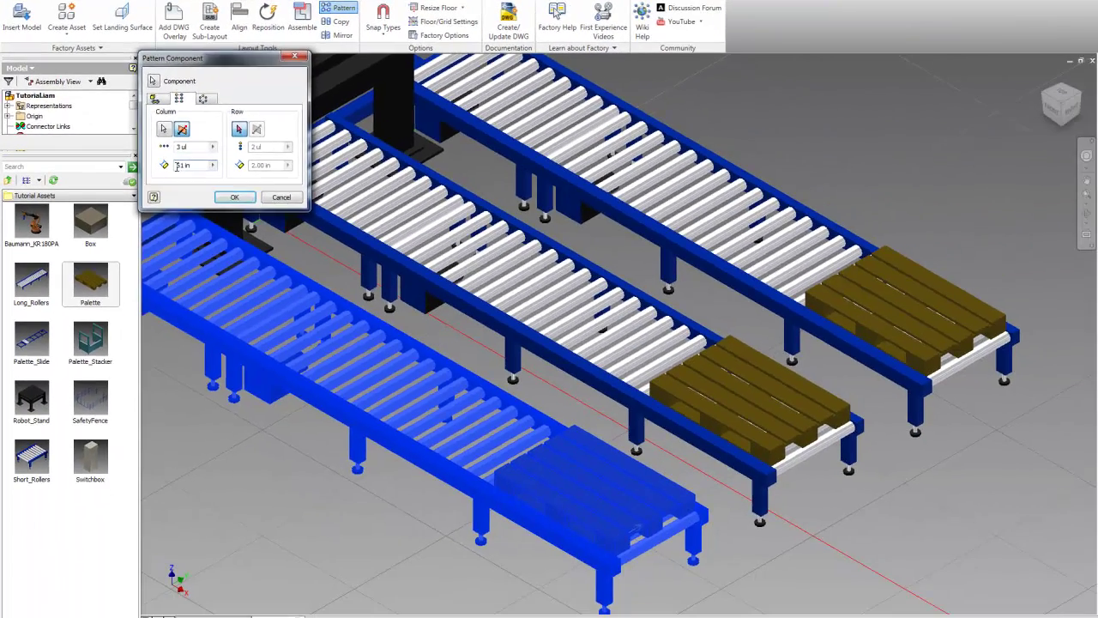
{"action": "key", "text": "Return"}
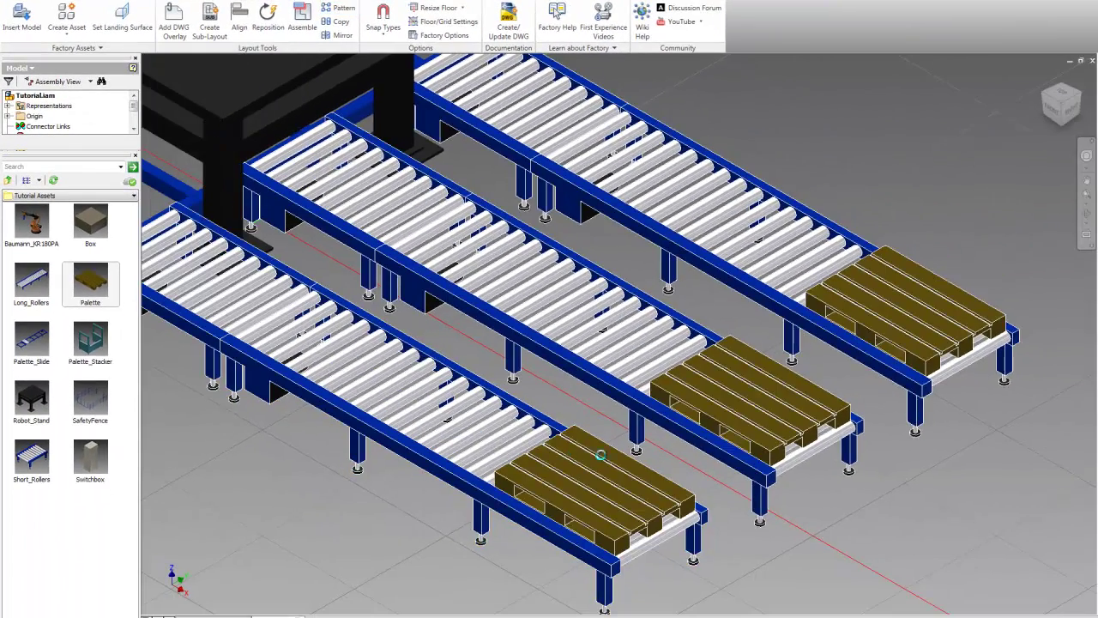
Step: Place one SafetyFence asset on the floor around the palletizer layout, rotated 90 degrees
{"action": "scroll", "coordinate": [600, 455], "scroll_direction": "down", "scroll_amount": 5}
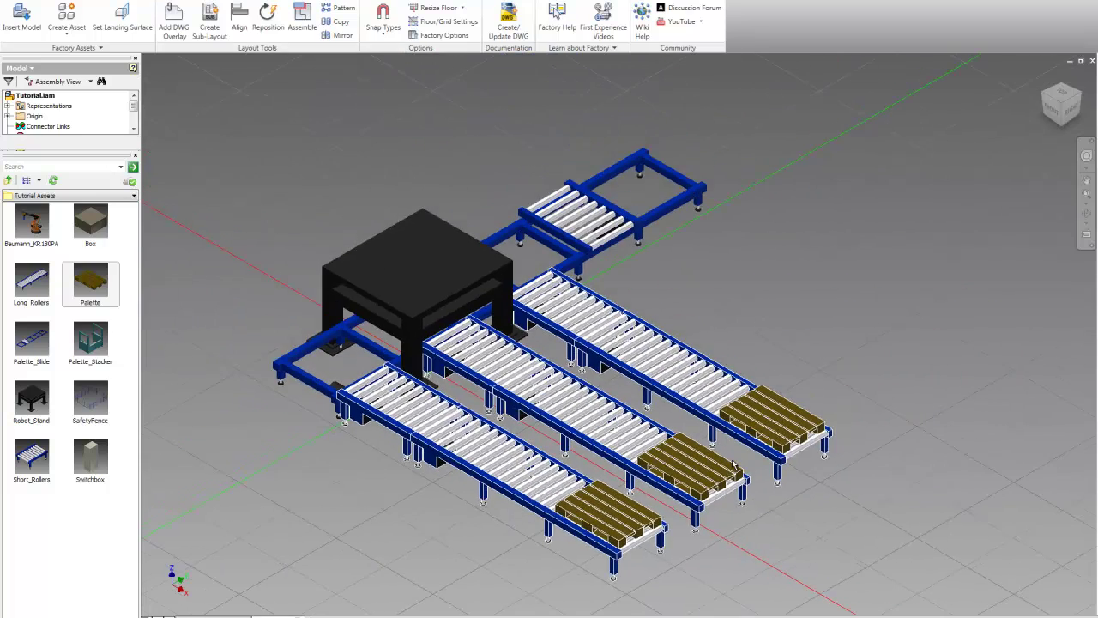
{"action": "scroll", "coordinate": [898, 417], "scroll_direction": "down", "scroll_amount": 5}
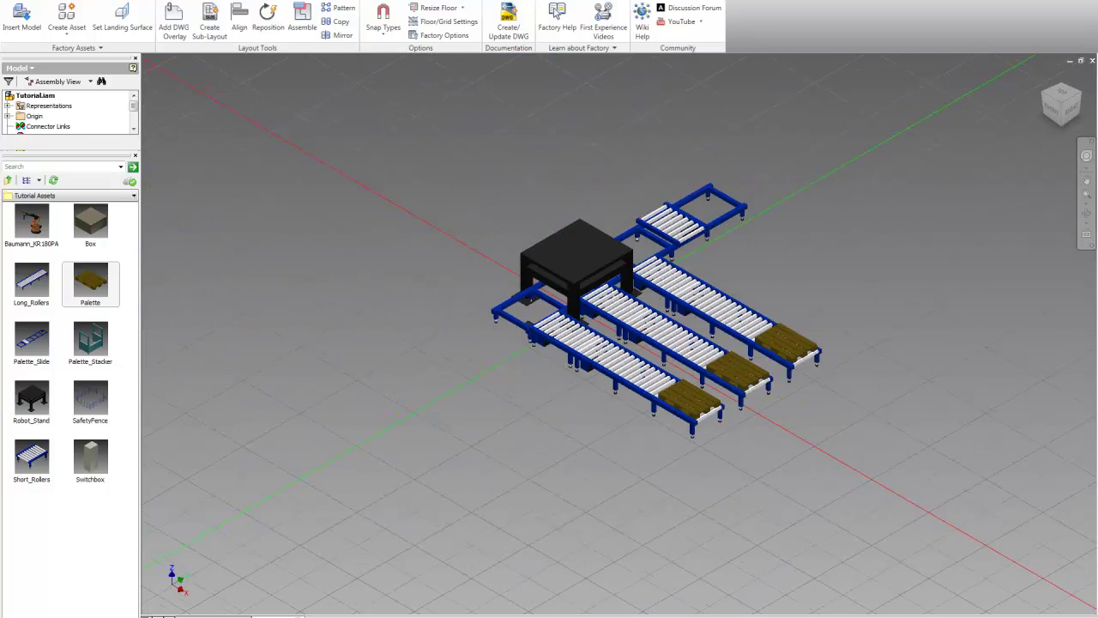
{"action": "middle_click_drag", "start_coordinate": [779, 236], "coordinate": [745, 241]}
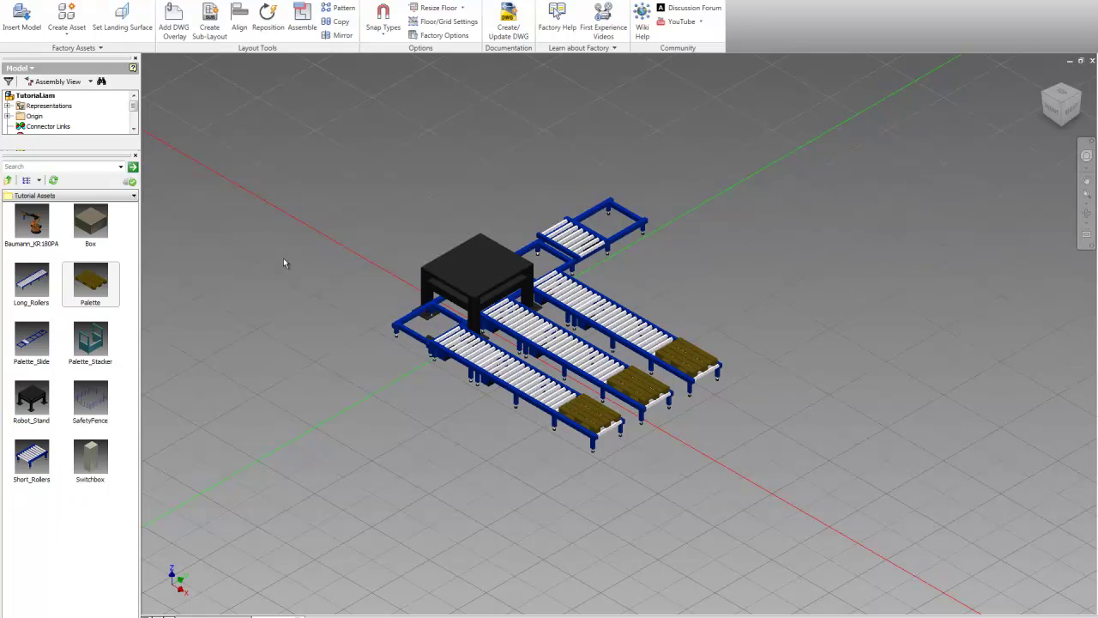
{"action": "left_click_drag", "start_coordinate": [88, 401], "coordinate": [142, 393]}
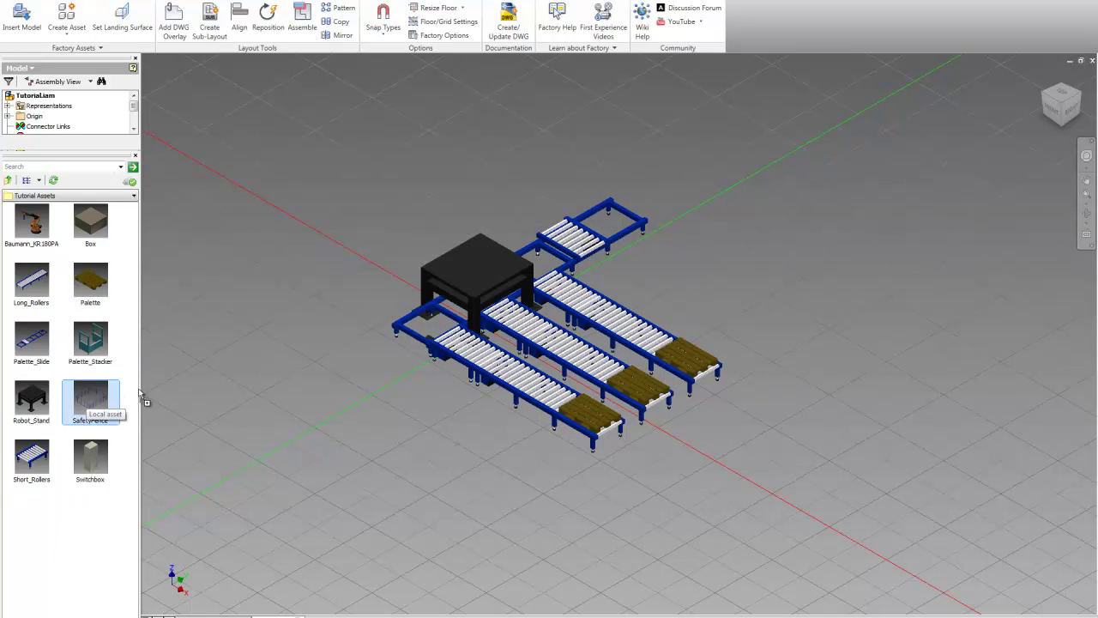
{"action": "left_click_drag", "start_coordinate": [392, 400], "coordinate": [399, 316]}
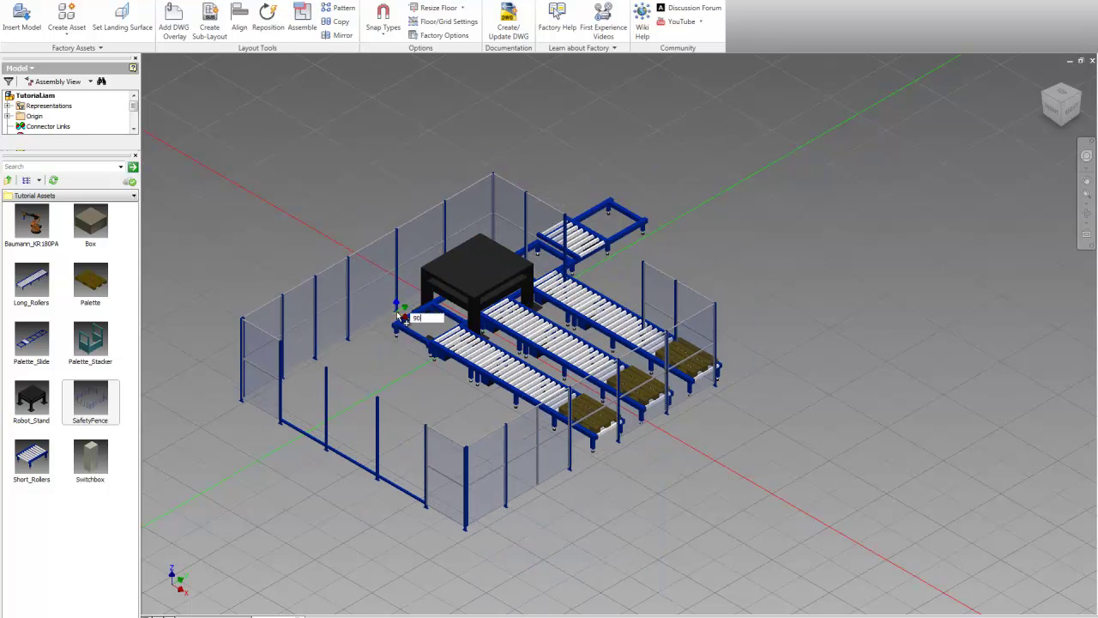
{"action": "left_click_drag", "start_coordinate": [400, 316], "coordinate": [401, 318]}
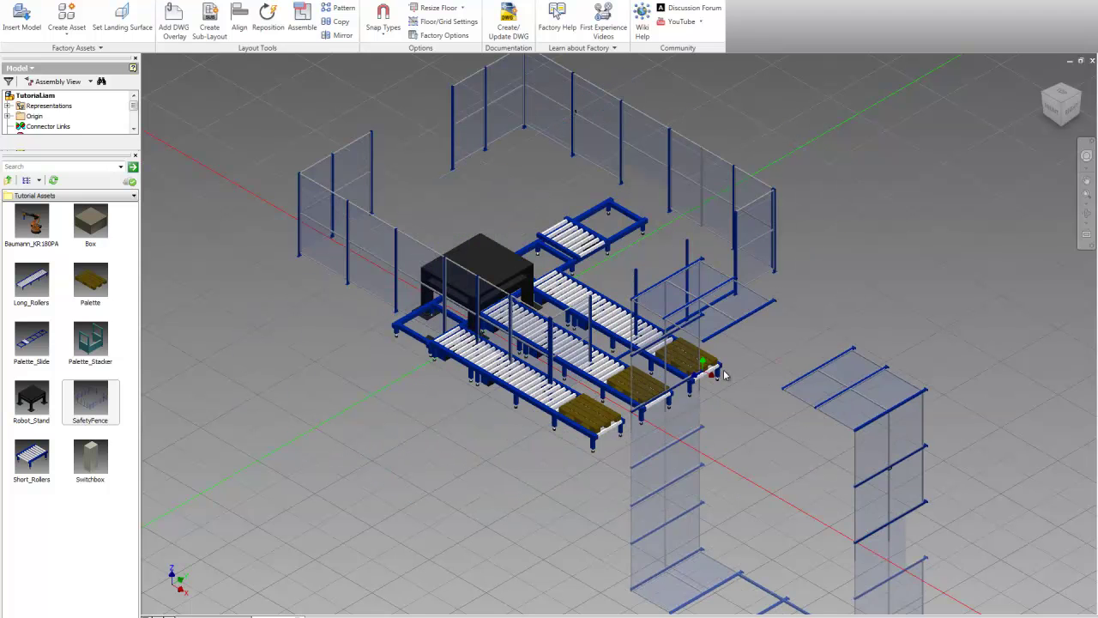
{"action": "key", "text": "Escape"}
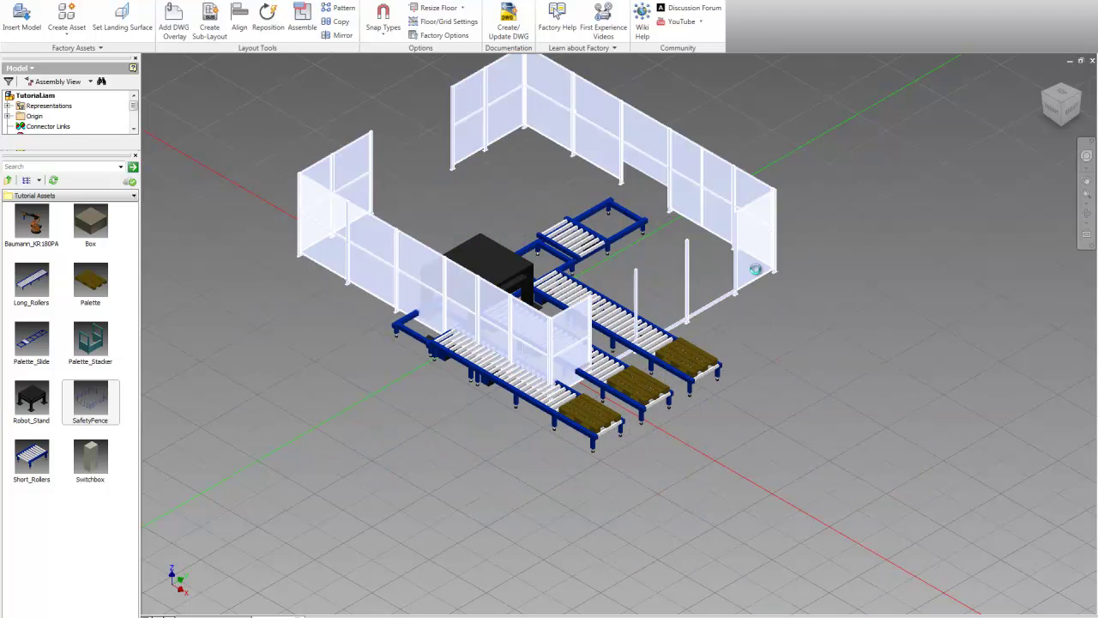
Step: Move the safety fence to surround the robot stand and roller lines, and reposition it slightly in the negative Y direction
{"action": "left_click_drag", "start_coordinate": [755, 270], "coordinate": [472, 296]}
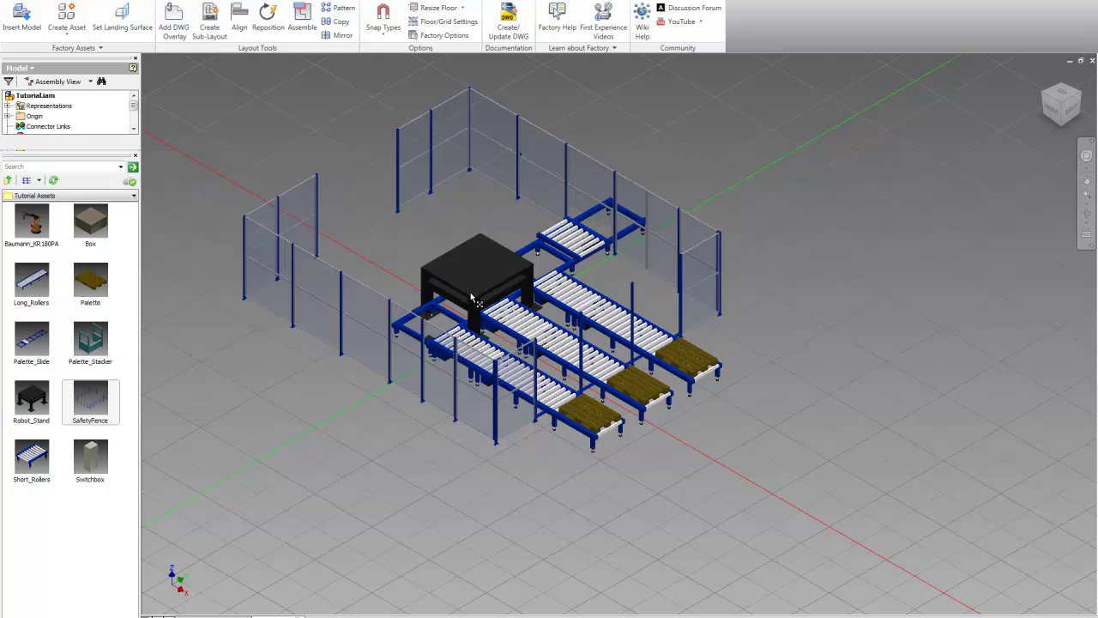
{"action": "left_click", "coordinate": [1071, 113]}
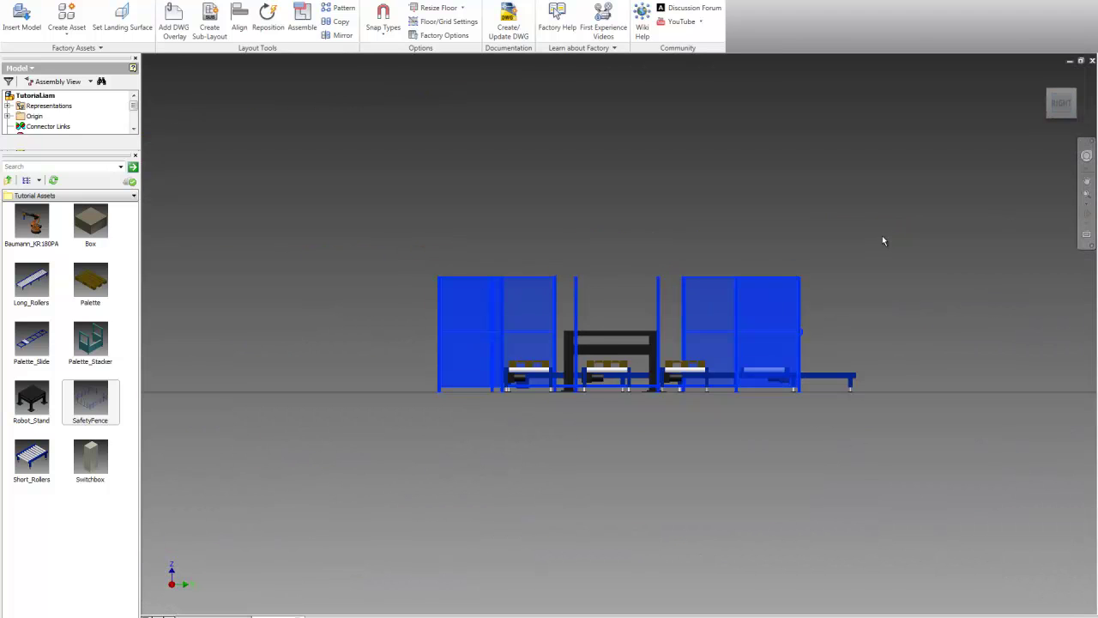
{"action": "left_click", "coordinate": [267, 19]}
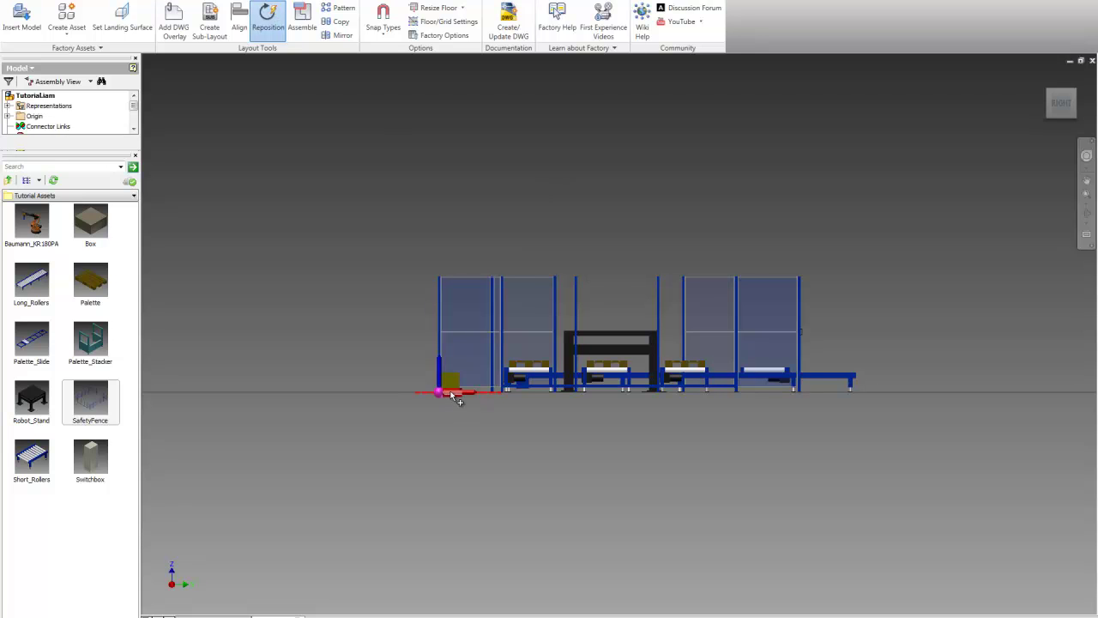
{"action": "mouse_move", "coordinate": [452, 396]}
{"action": "left_mouse_down"}
{"action": "mouse_move", "coordinate": [433, 399]}
{"action": "mouse_move", "coordinate": [451, 399]}
{"action": "left_mouse_up"}
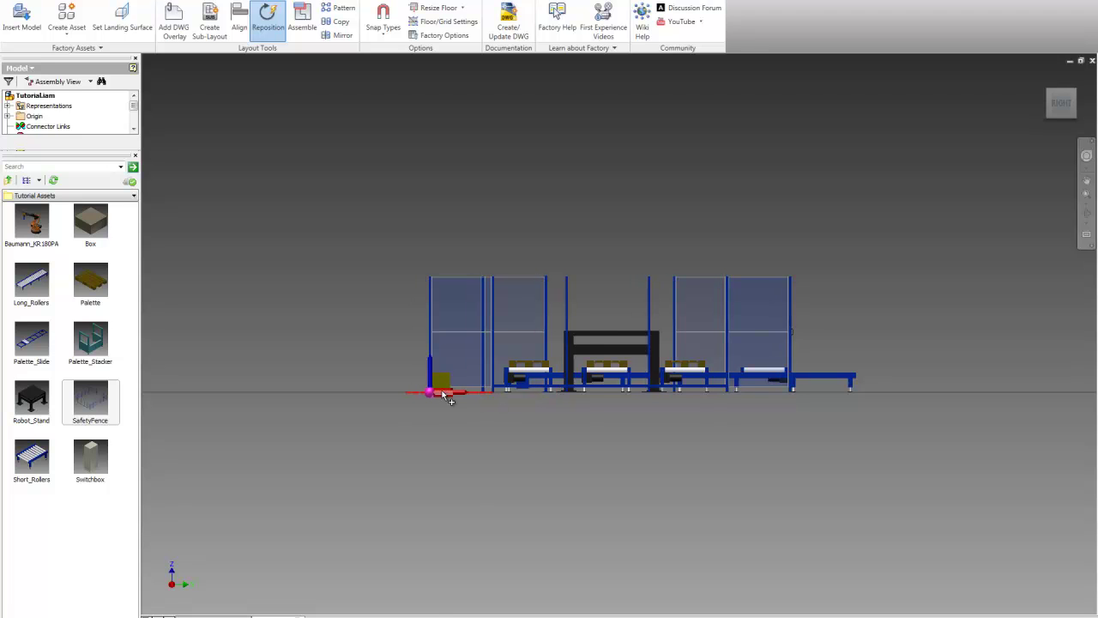
{"action": "right_click", "coordinate": [443, 394]}
{"action": "left_click", "coordinate": [462, 396]}
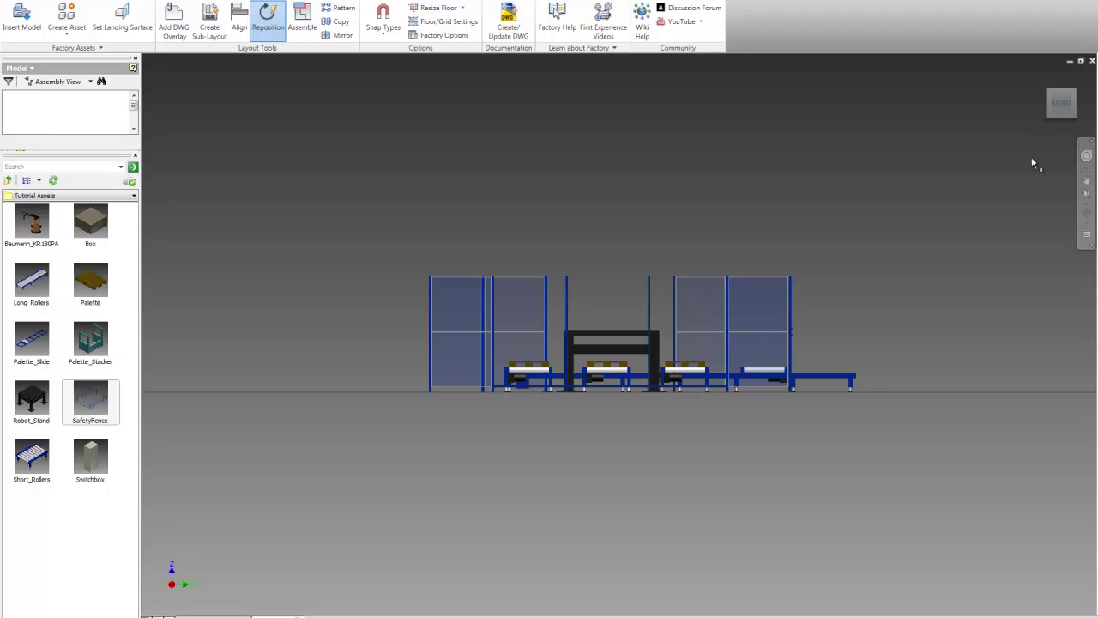
Step: Shift the safety fence slightly along its own Y axis toward the palette end of the conveyor lines
{"action": "left_click", "coordinate": [1054, 94]}
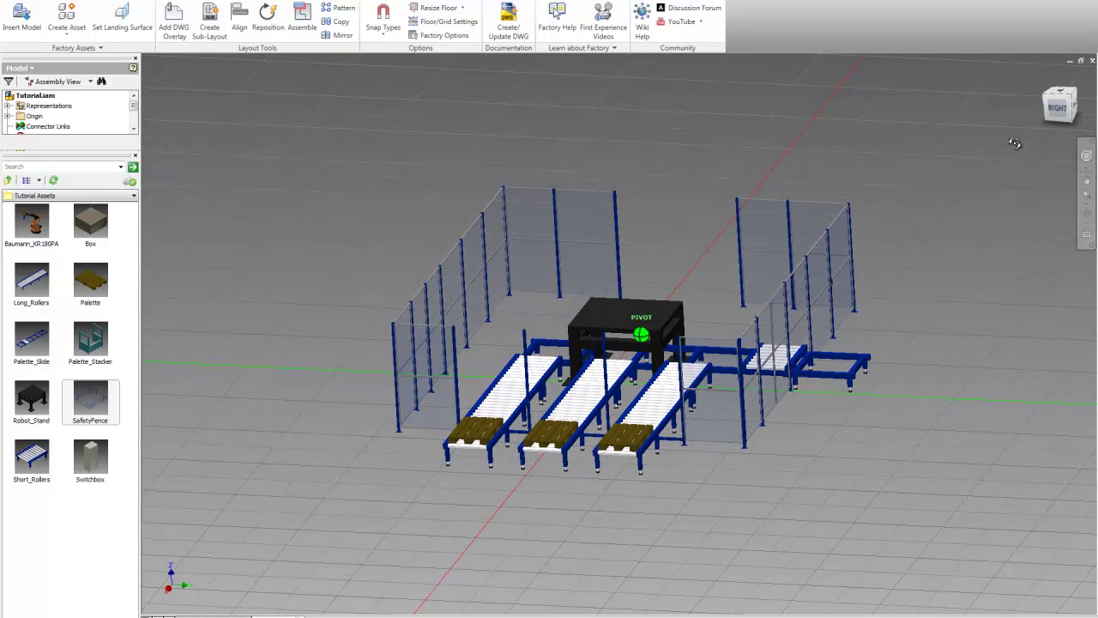
{"action": "left_click", "coordinate": [1073, 108]}
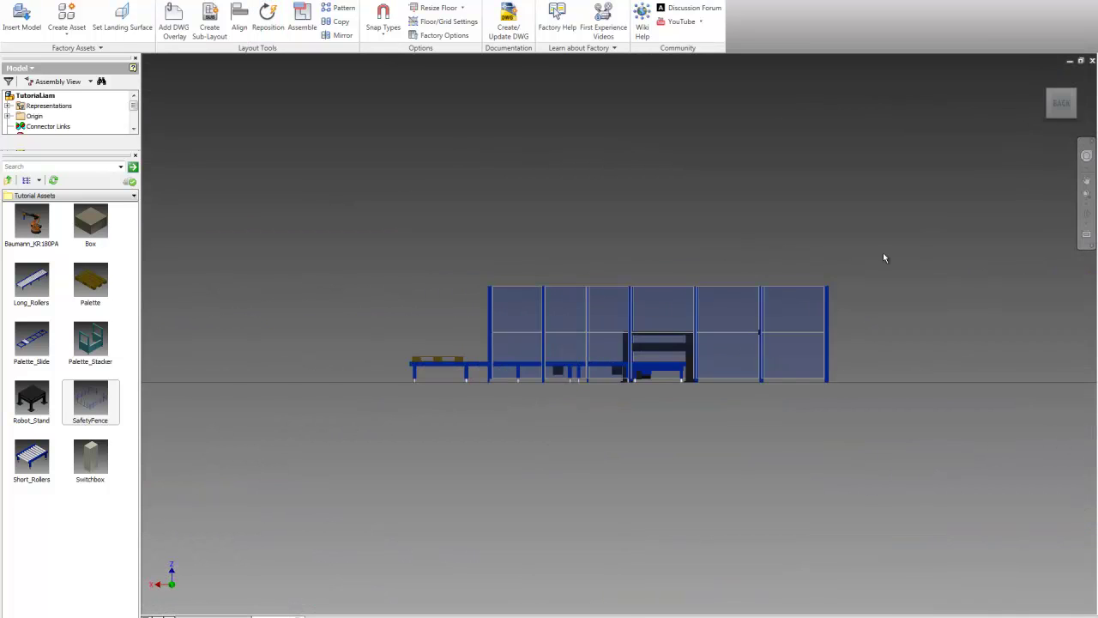
{"action": "left_click", "coordinate": [702, 351]}
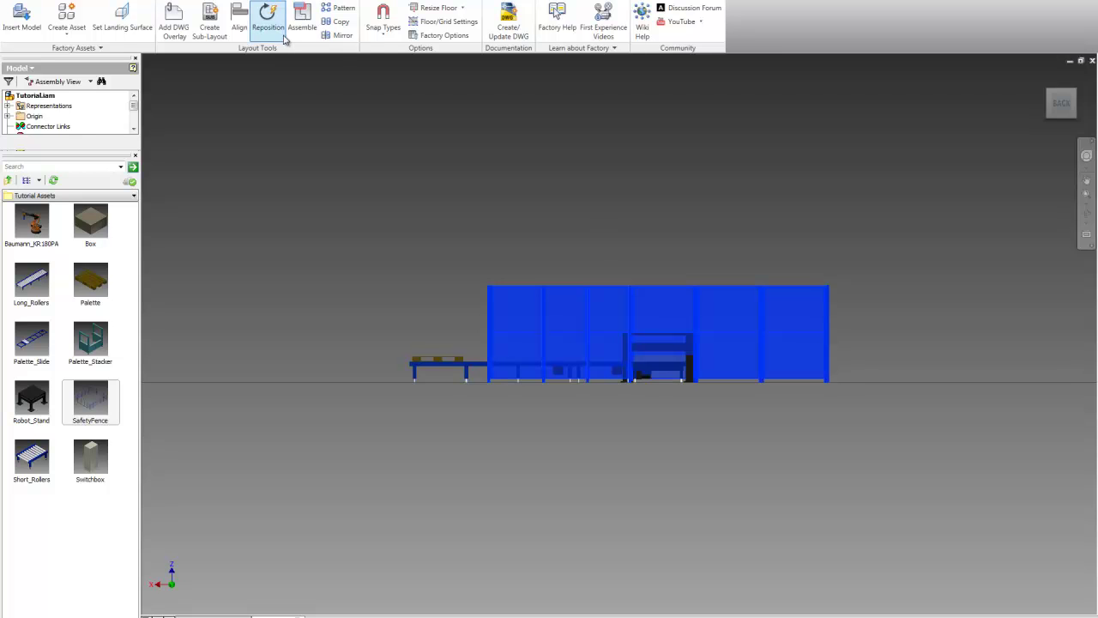
{"action": "left_click", "coordinate": [273, 30]}
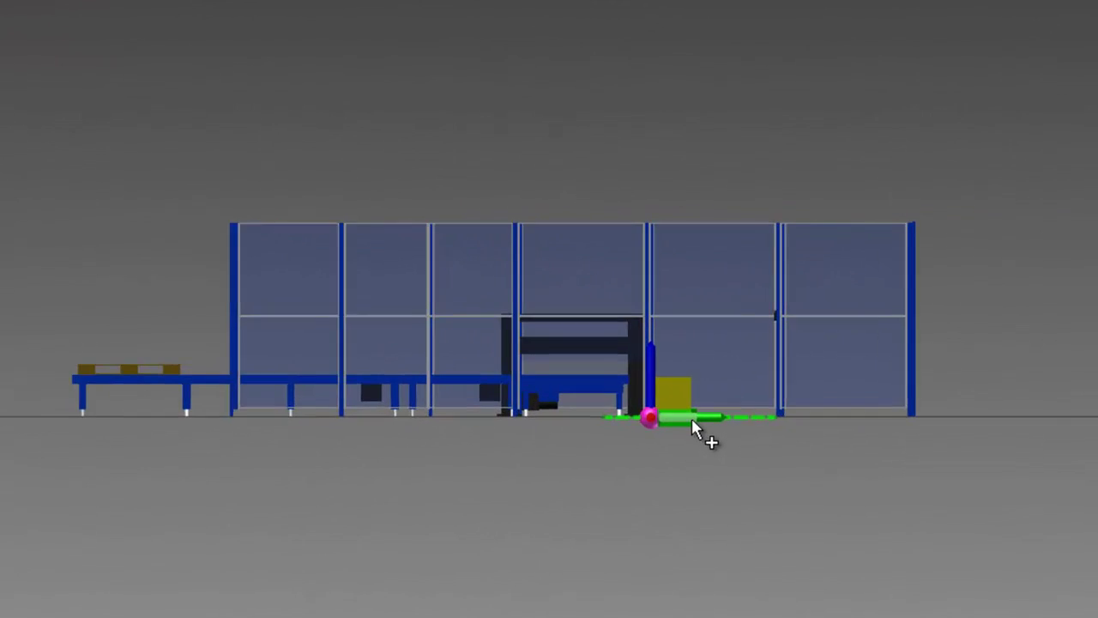
{"action": "left_click", "coordinate": [716, 383]}
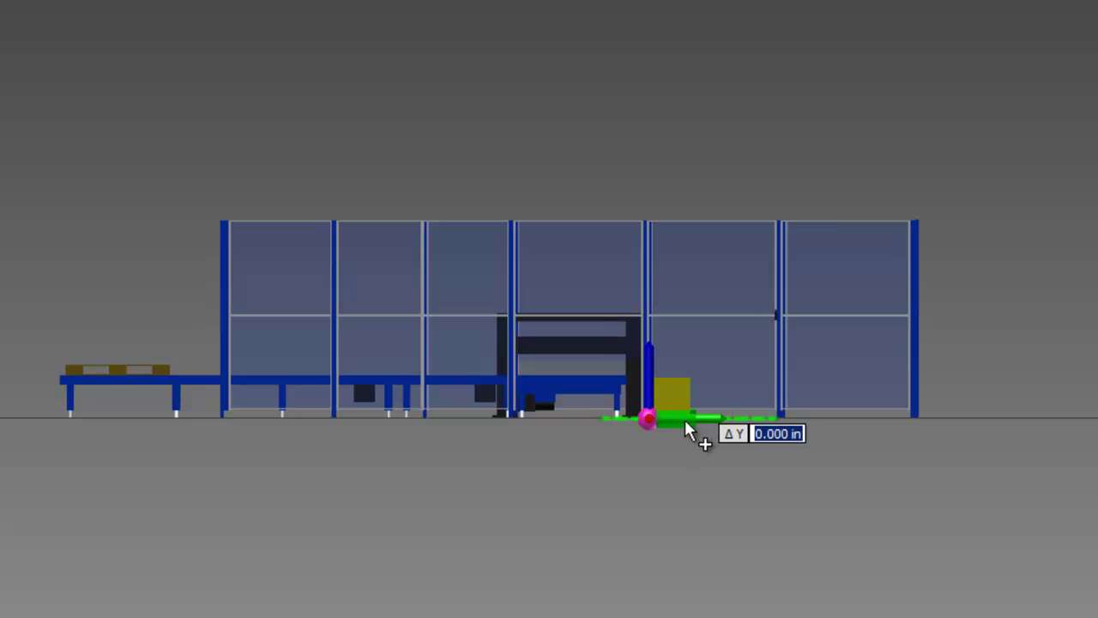
{"action": "mouse_move", "coordinate": [684, 419]}
{"action": "left_mouse_down"}
{"action": "mouse_move", "coordinate": [666, 421]}
{"action": "mouse_move", "coordinate": [676, 424]}
{"action": "left_mouse_up"}
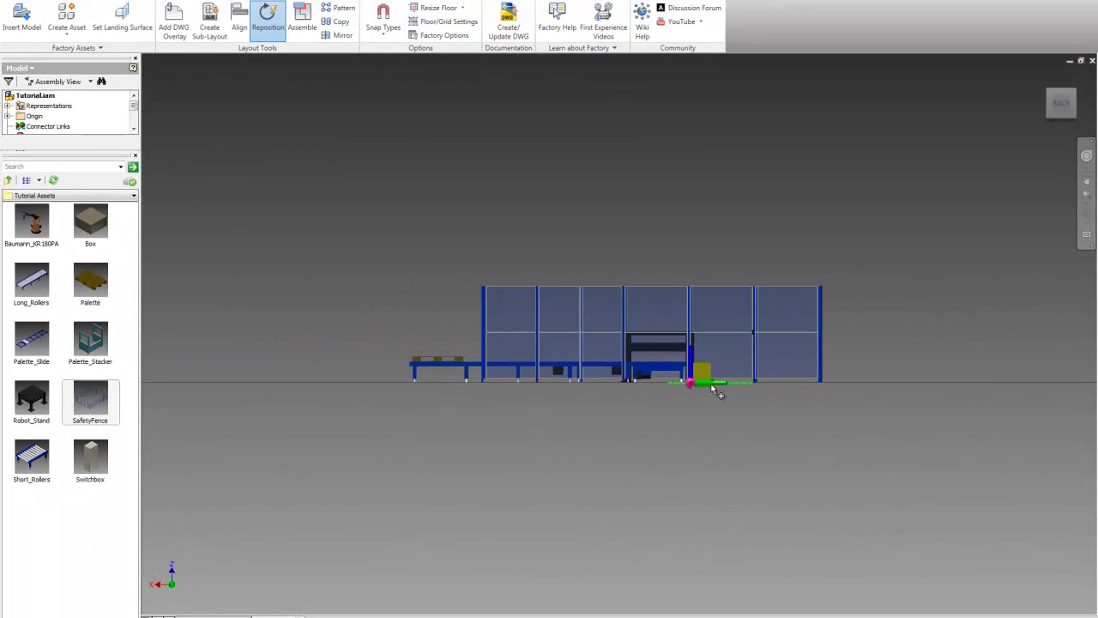
{"action": "right_click", "coordinate": [712, 386]}
{"action": "left_click", "coordinate": [717, 387]}
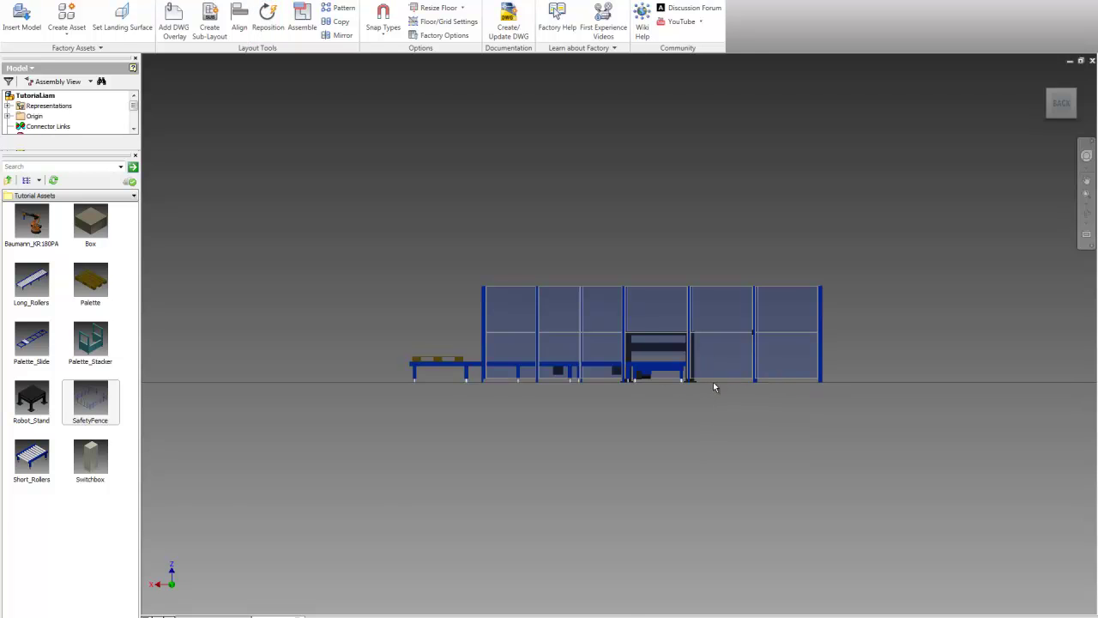
Step: Place one Palette_Stacker asset on the floor outside the fence near the cross conveyor's end, rotated 90 degrees
{"action": "key", "text": "F6"}
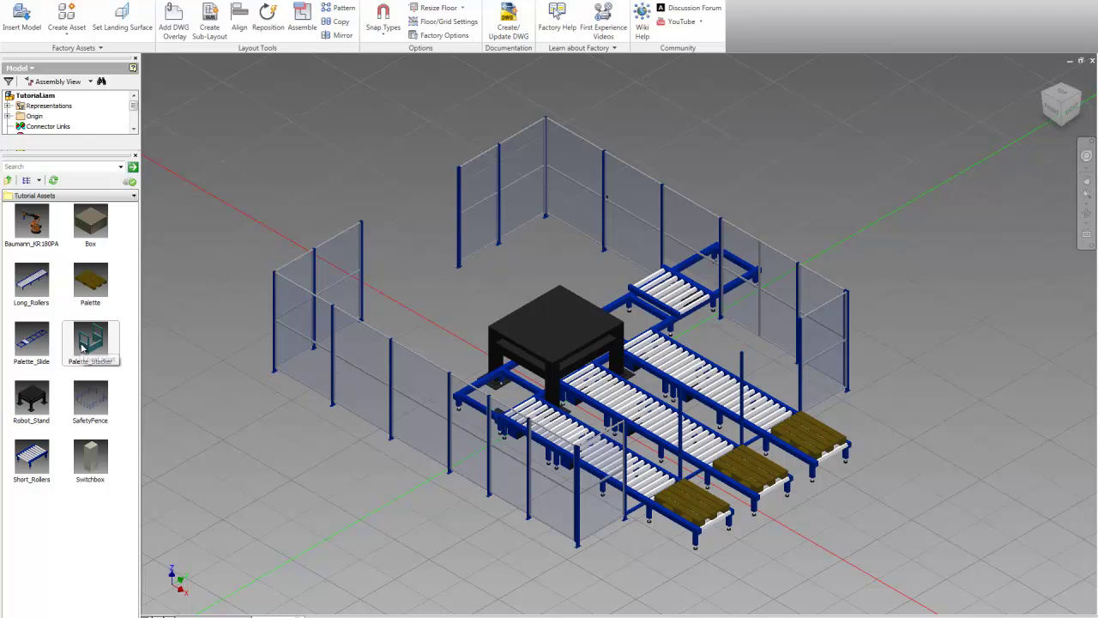
{"action": "left_click_drag", "start_coordinate": [82, 346], "coordinate": [835, 251]}
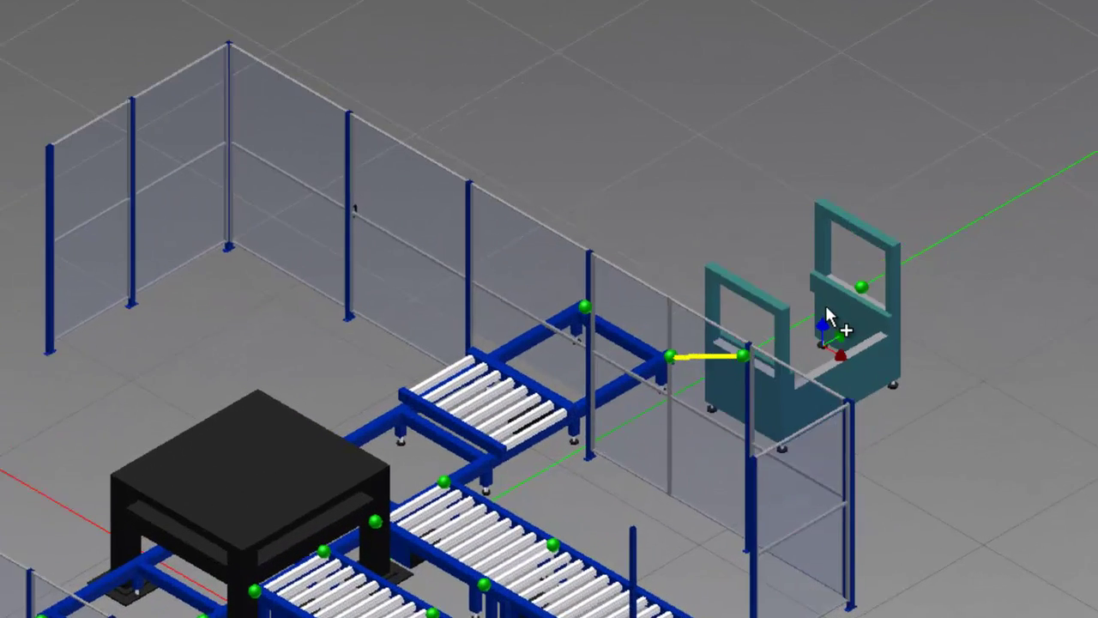
{"action": "left_click_drag", "start_coordinate": [826, 317], "coordinate": [836, 225]}
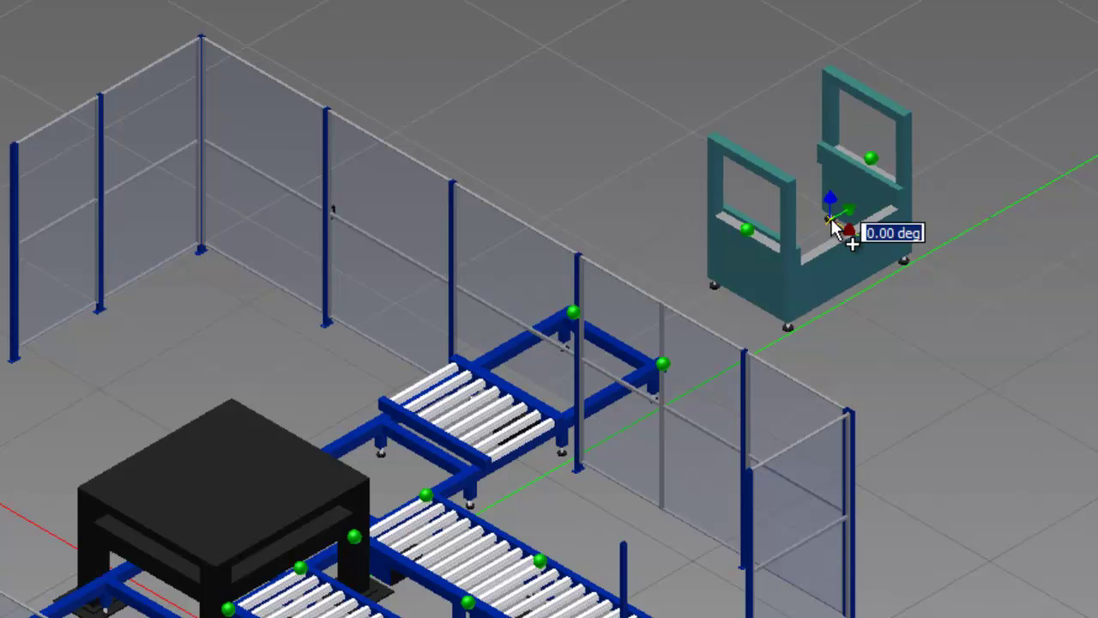
{"action": "type", "text": "90"}
{"action": "key", "text": "Return"}
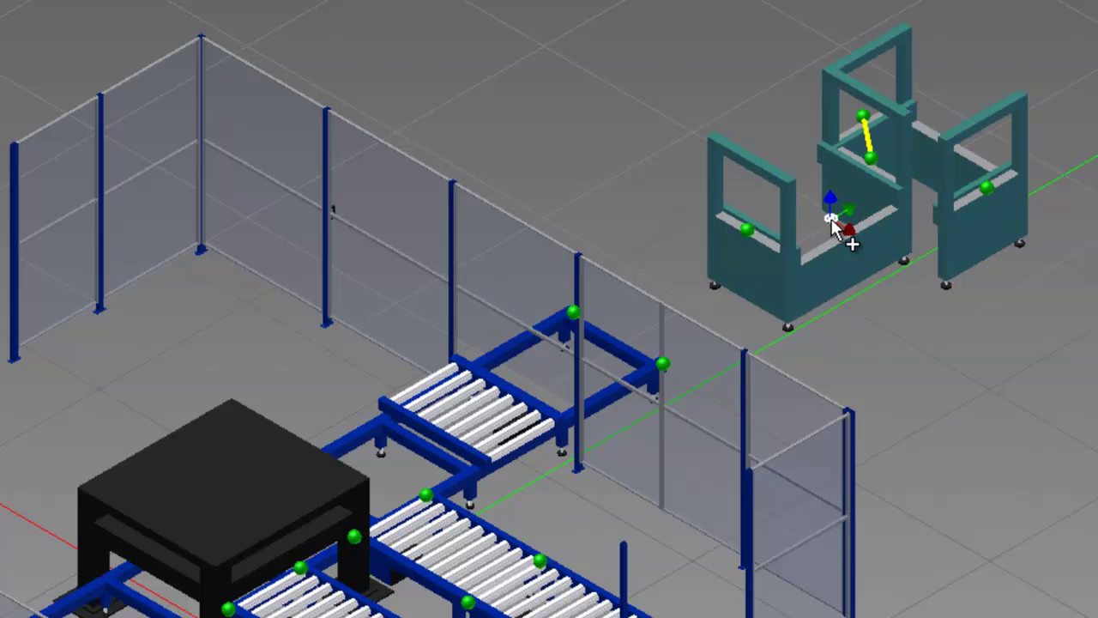
{"action": "key", "text": "Escape"}
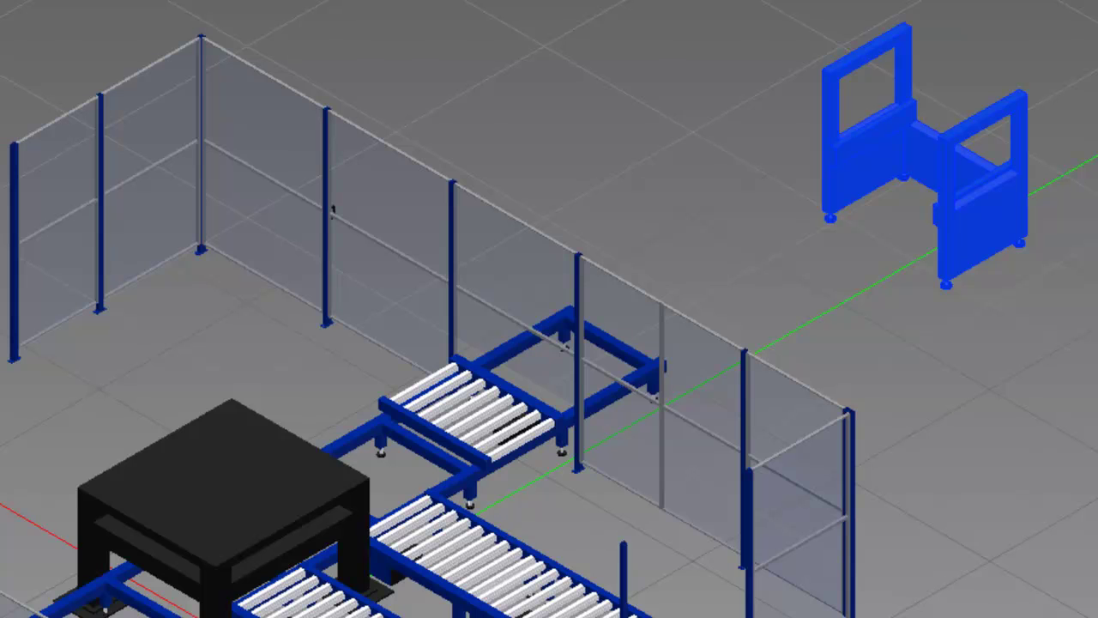
Step: Reposition the palette stacker in the floor plane so it straddles the outer end of the cross conveyor
{"action": "key", "text": "t"}
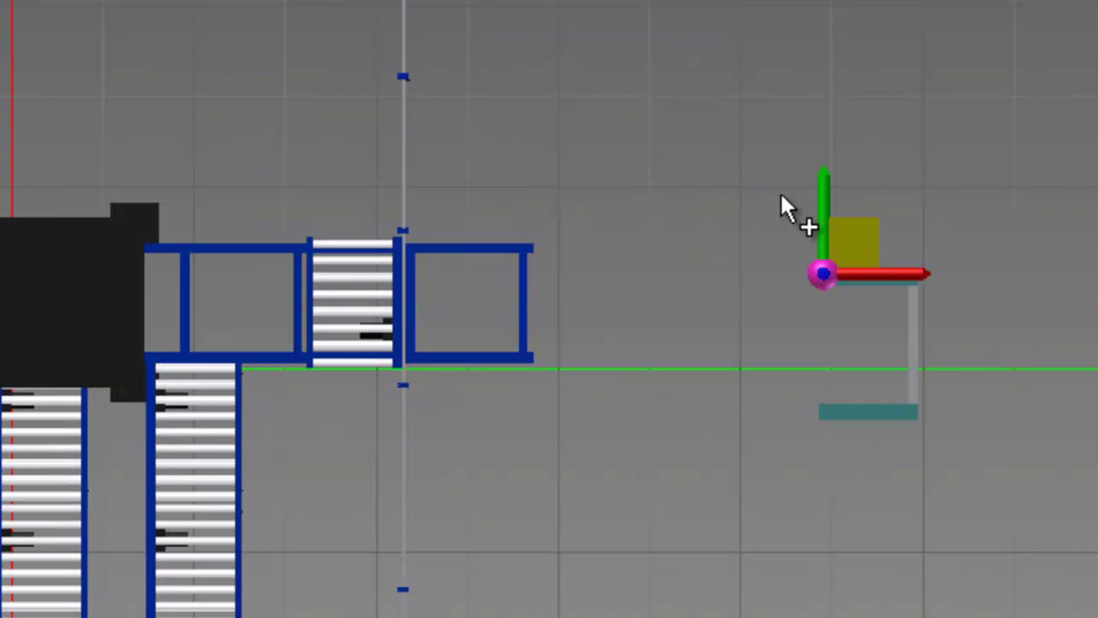
{"action": "left_click", "coordinate": [858, 233]}
{"action": "left_click_drag", "start_coordinate": [860, 238], "coordinate": [416, 259]}
{"action": "scroll", "coordinate": [559, 232], "scroll_direction": "up", "scroll_amount": 3}
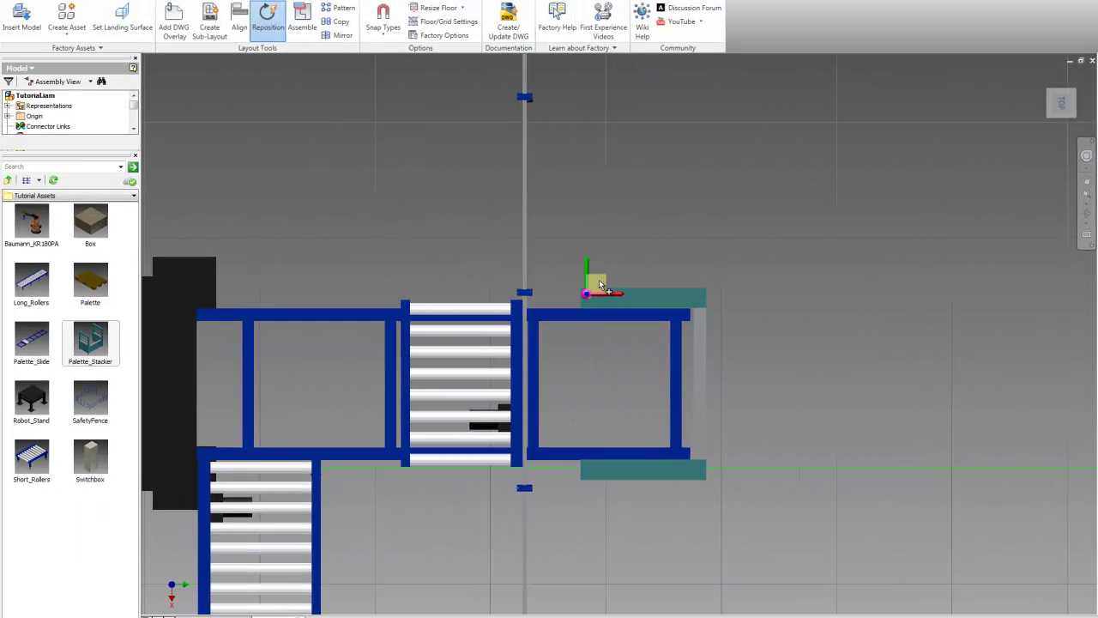
{"action": "right_click", "coordinate": [645, 284]}
{"action": "left_click", "coordinate": [662, 288]}
Step: Place one Palette asset, rotated 90 degrees, on the floor behind the robot stand and shift it slightly toward the fence opening
{"action": "key", "text": "F5"}
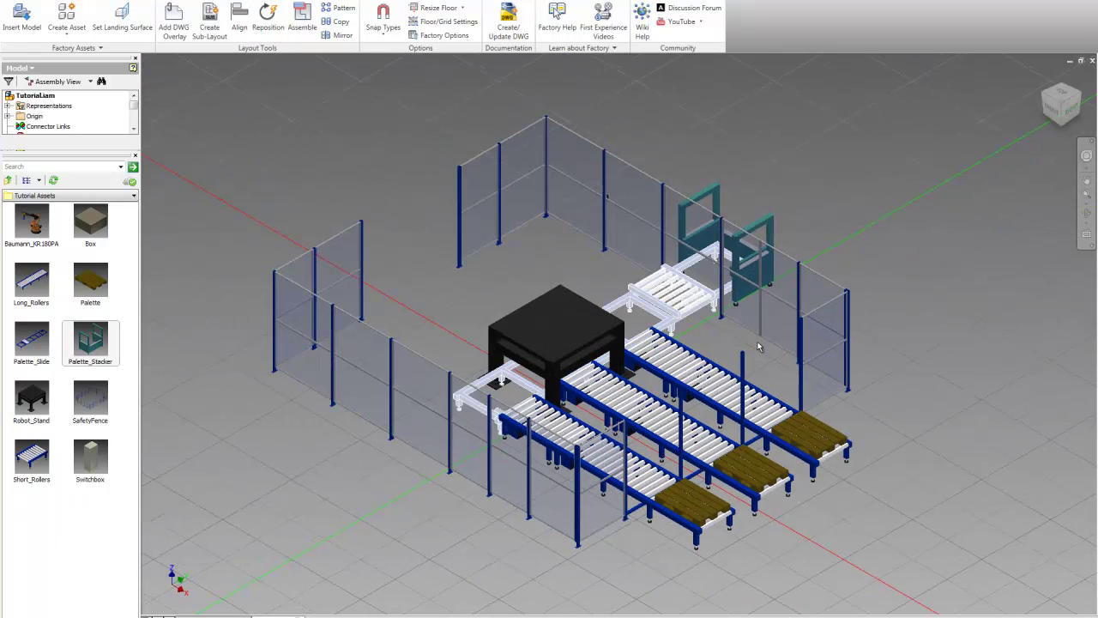
{"action": "left_click", "coordinate": [105, 283]}
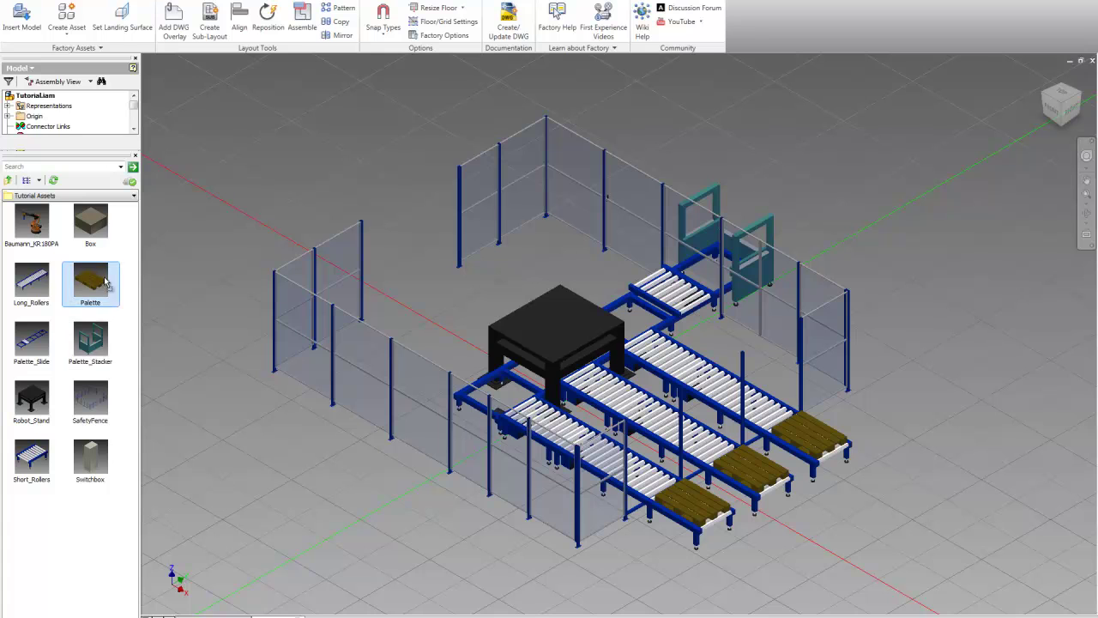
{"action": "left_click_drag", "start_coordinate": [105, 284], "coordinate": [590, 277]}
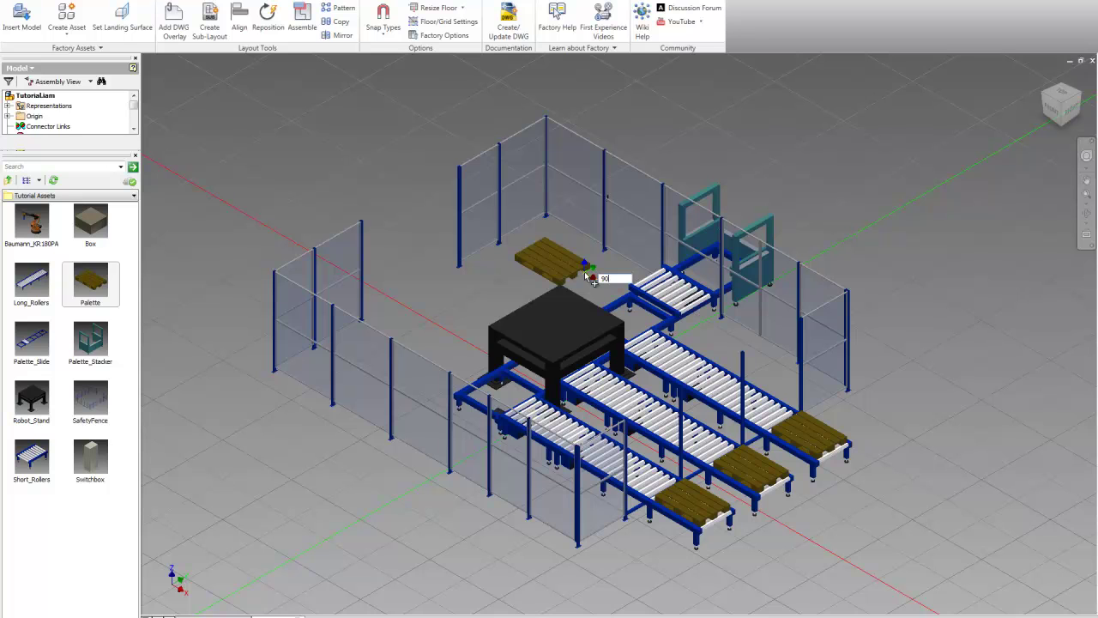
{"action": "left_click", "coordinate": [585, 273]}
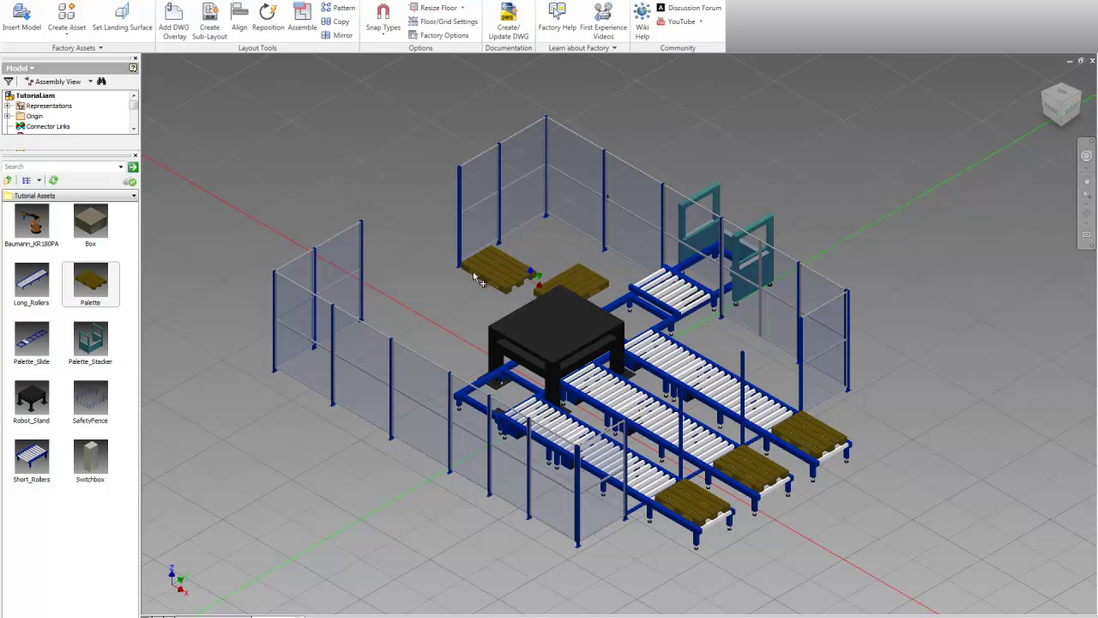
{"action": "key", "text": "Escape"}
{"action": "left_click", "coordinate": [593, 282]}
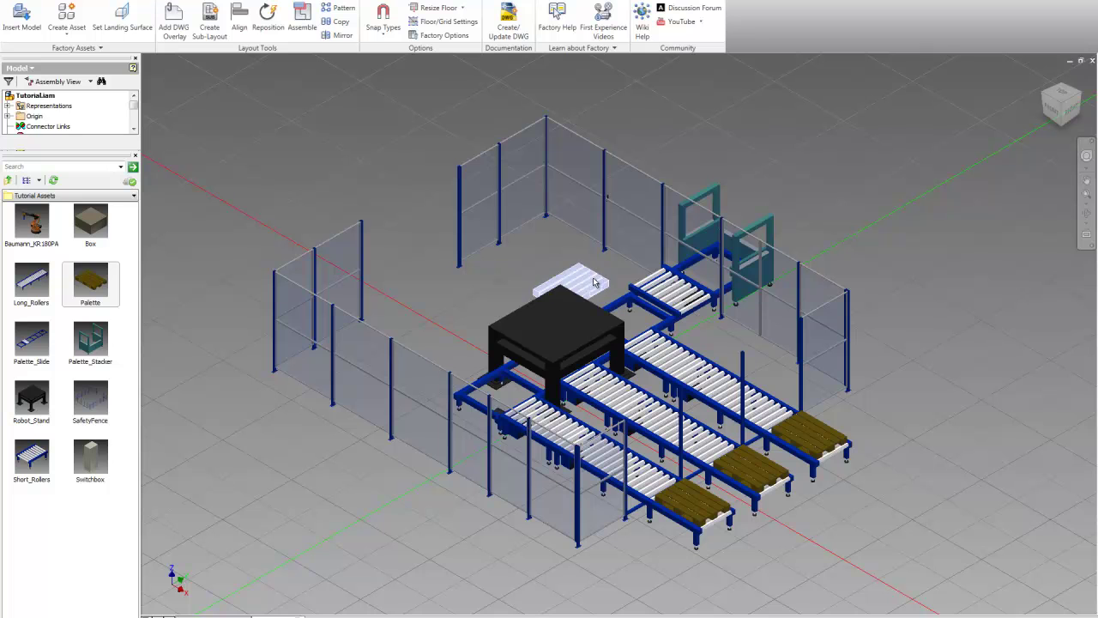
{"action": "left_click_drag", "start_coordinate": [579, 274], "coordinate": [552, 259]}
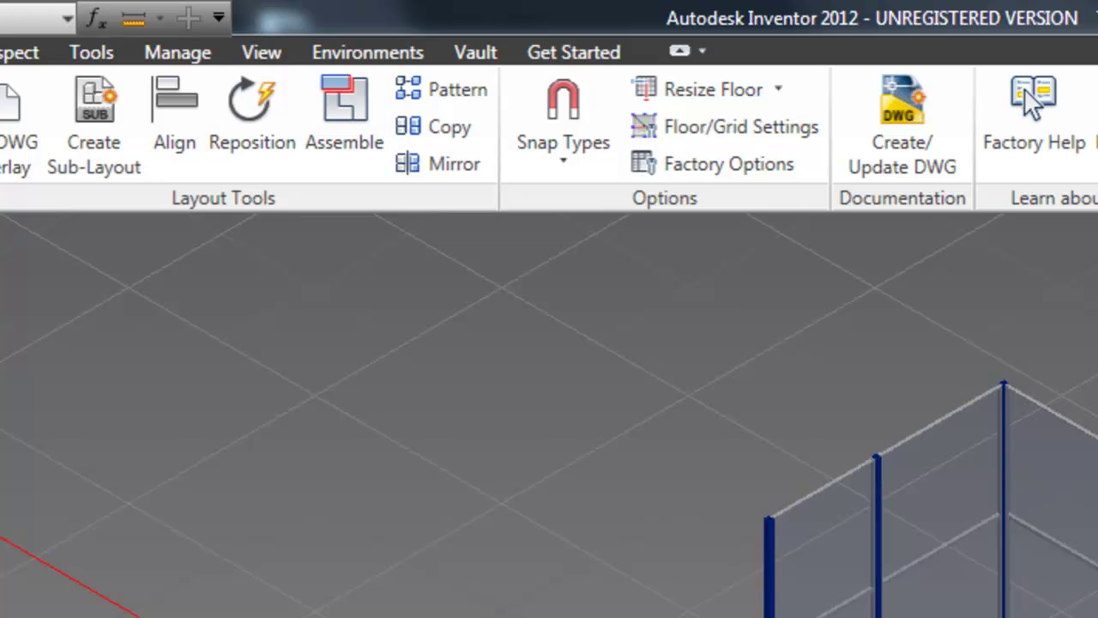
Step: Make sure Snap to Surface is enabled and place one Box asset on top of the palette behind the robot stand
{"action": "left_click", "coordinate": [562, 163]}
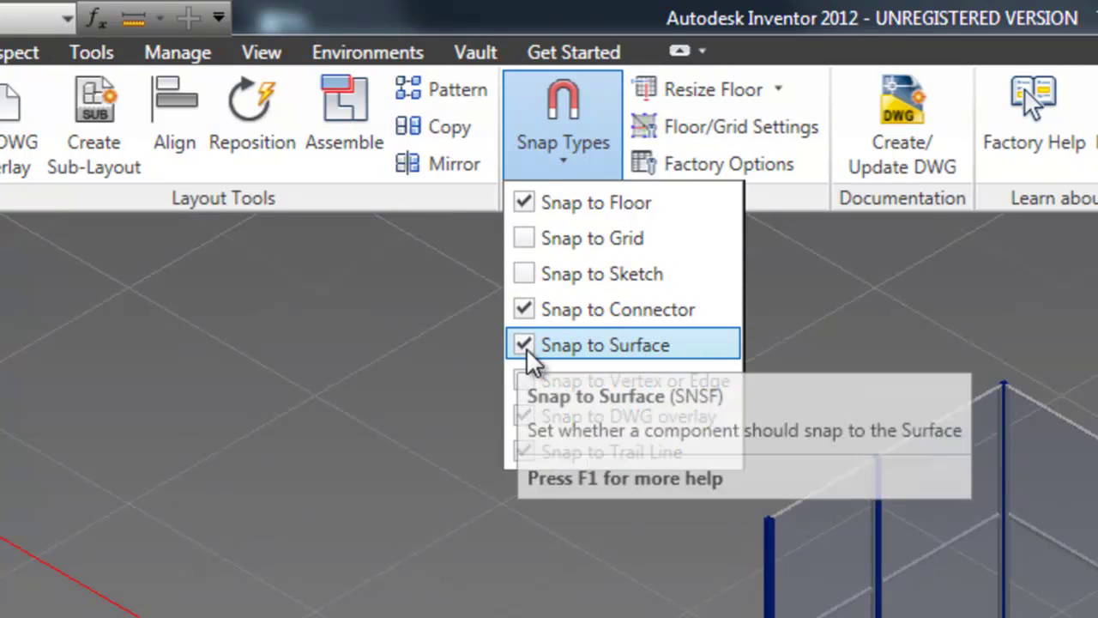
{"action": "left_click", "coordinate": [654, 609]}
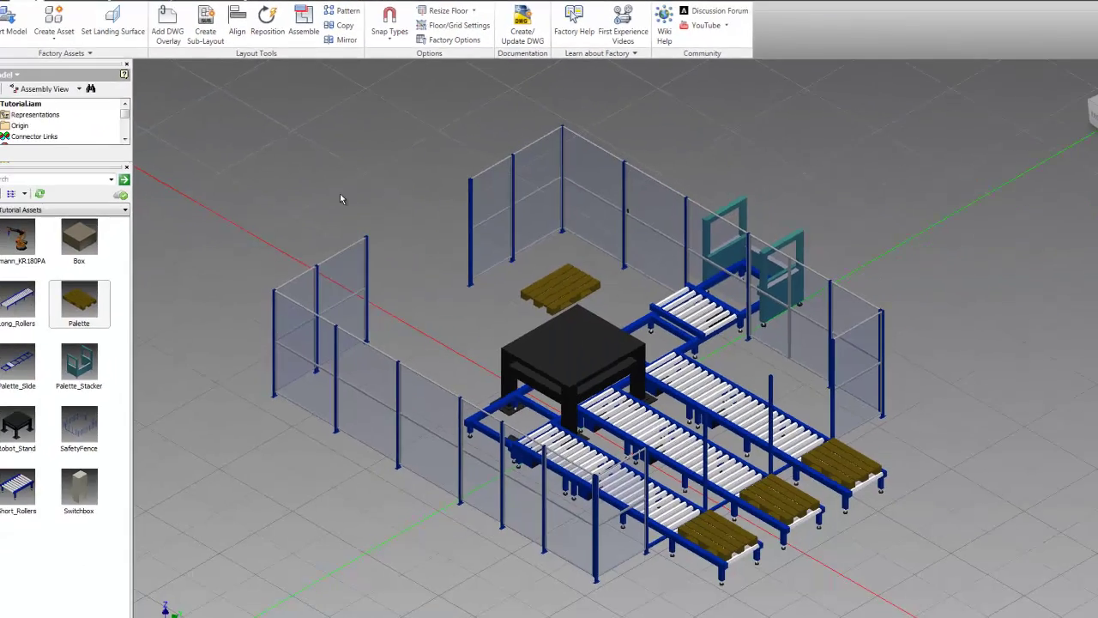
{"action": "left_click_drag", "start_coordinate": [100, 221], "coordinate": [478, 279]}
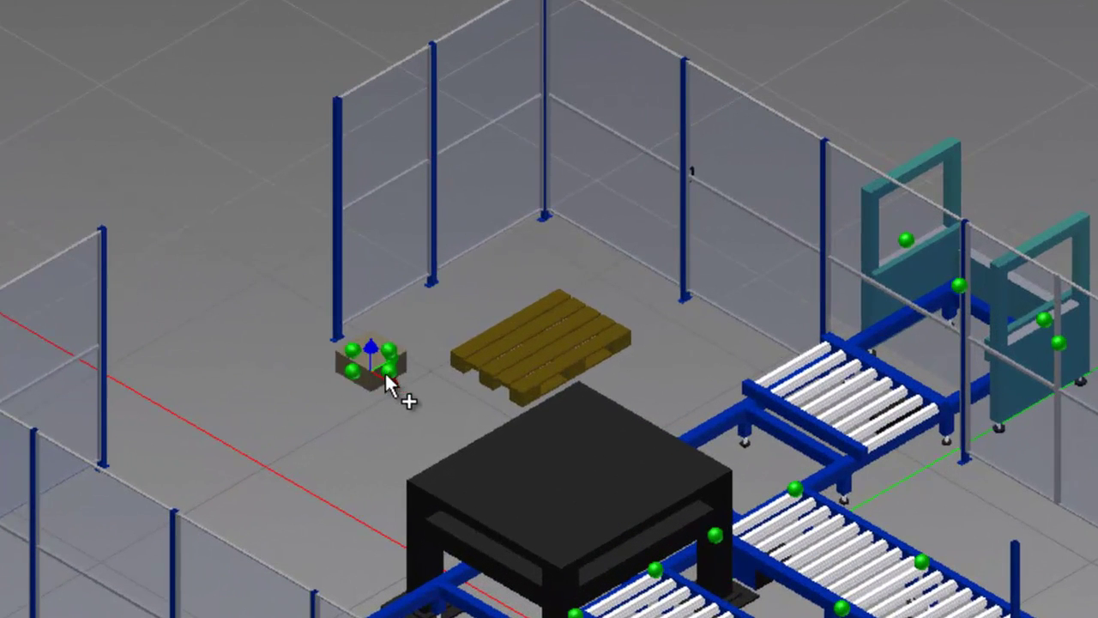
{"action": "left_click_drag", "start_coordinate": [385, 374], "coordinate": [517, 356]}
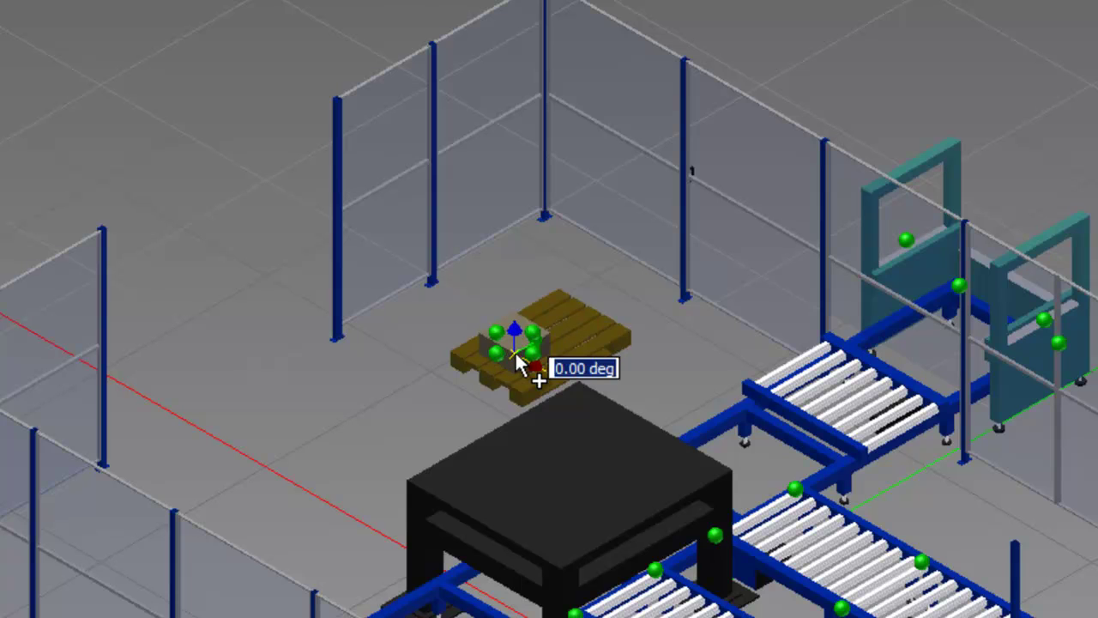
{"action": "left_click", "coordinate": [517, 363]}
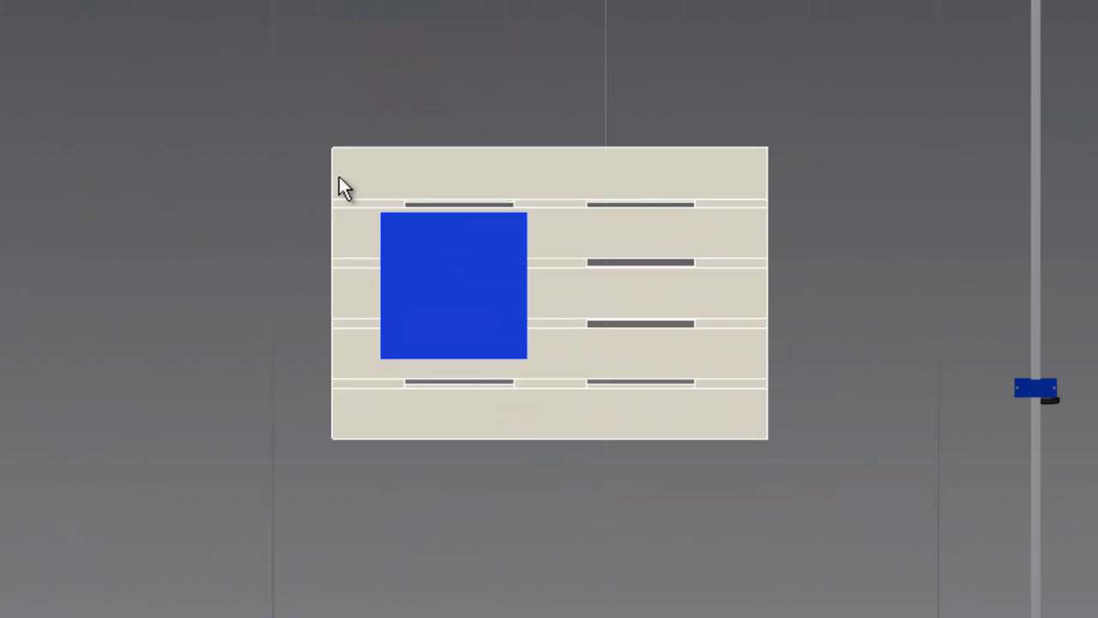
Step: Reposition the box in plan so its edges line up with one corner of the palette
{"action": "left_click", "coordinate": [339, 177]}
{"action": "left_click", "coordinate": [465, 240], "text": "ctrl"}
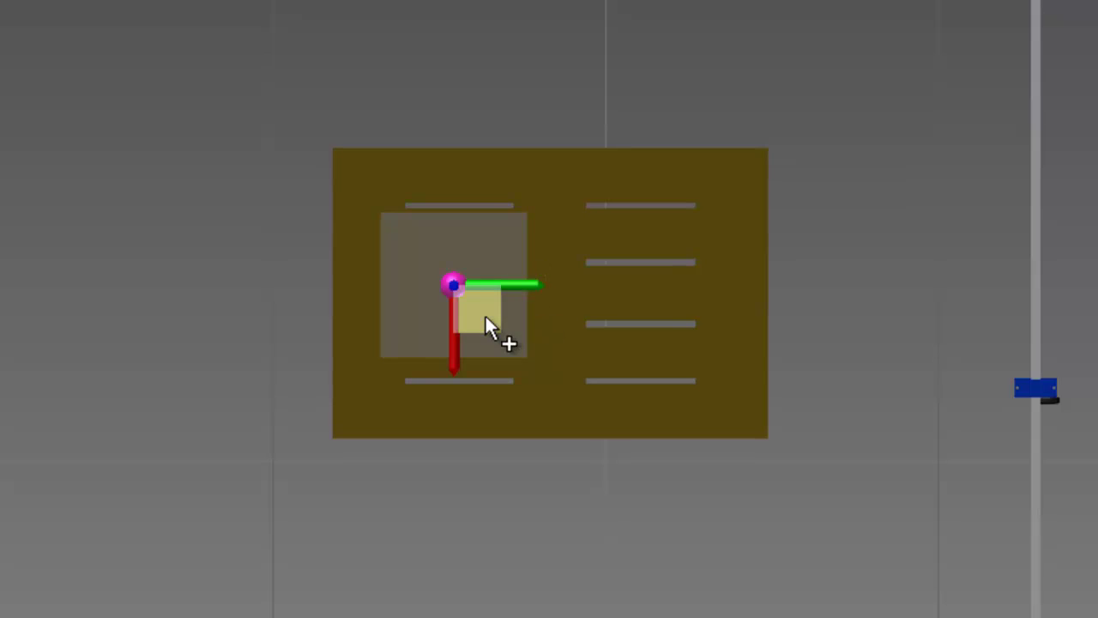
{"action": "left_click_drag", "start_coordinate": [476, 296], "coordinate": [441, 254]}
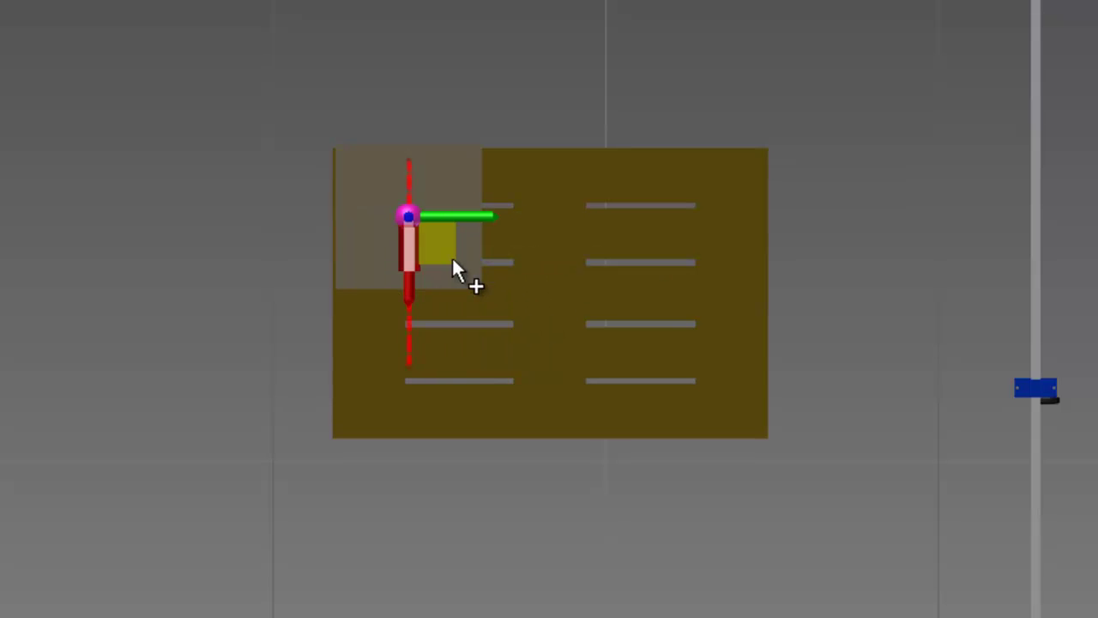
{"action": "left_click", "coordinate": [441, 257]}
{"action": "mouse_move", "coordinate": [440, 252]}
{"action": "left_mouse_down"}
{"action": "mouse_move", "coordinate": [421, 262]}
{"action": "mouse_move", "coordinate": [439, 254]}
{"action": "left_mouse_up"}
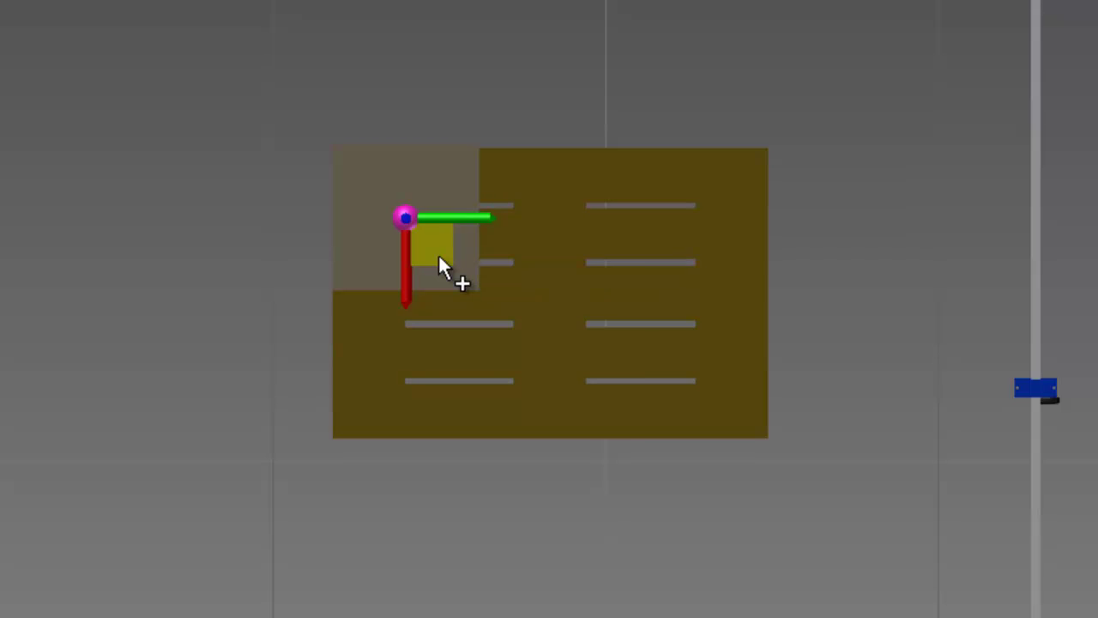
{"action": "right_click", "coordinate": [439, 255]}
{"action": "left_click", "coordinate": [480, 290]}
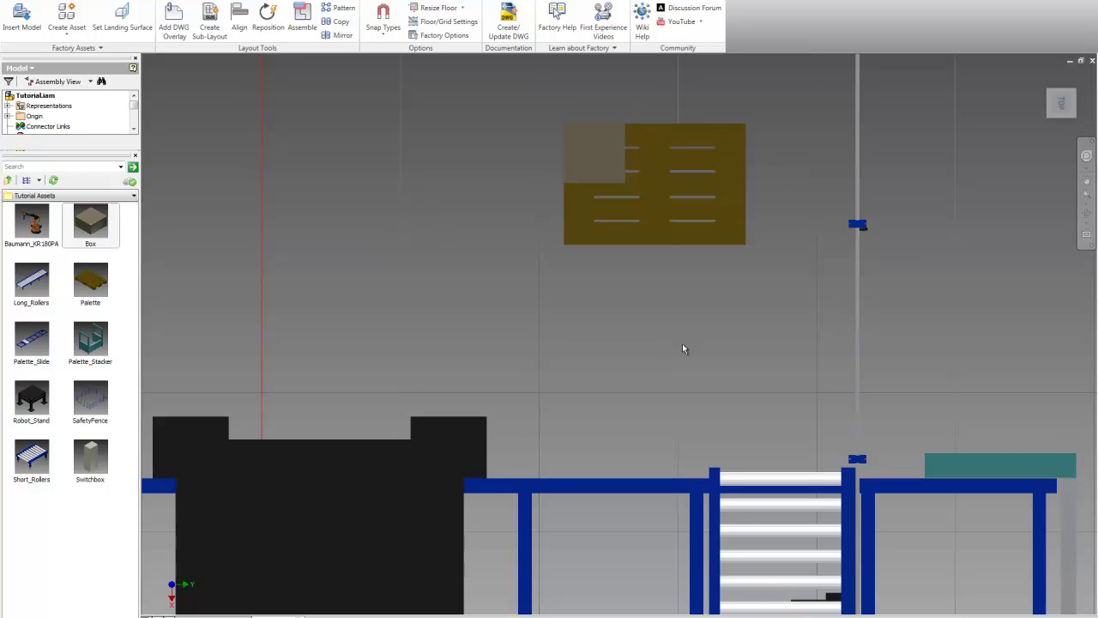
Step: Add more Box assets, snapped connector to connector, to cover the palette with a full 3 by 2 layer
{"action": "key", "text": "F6"}
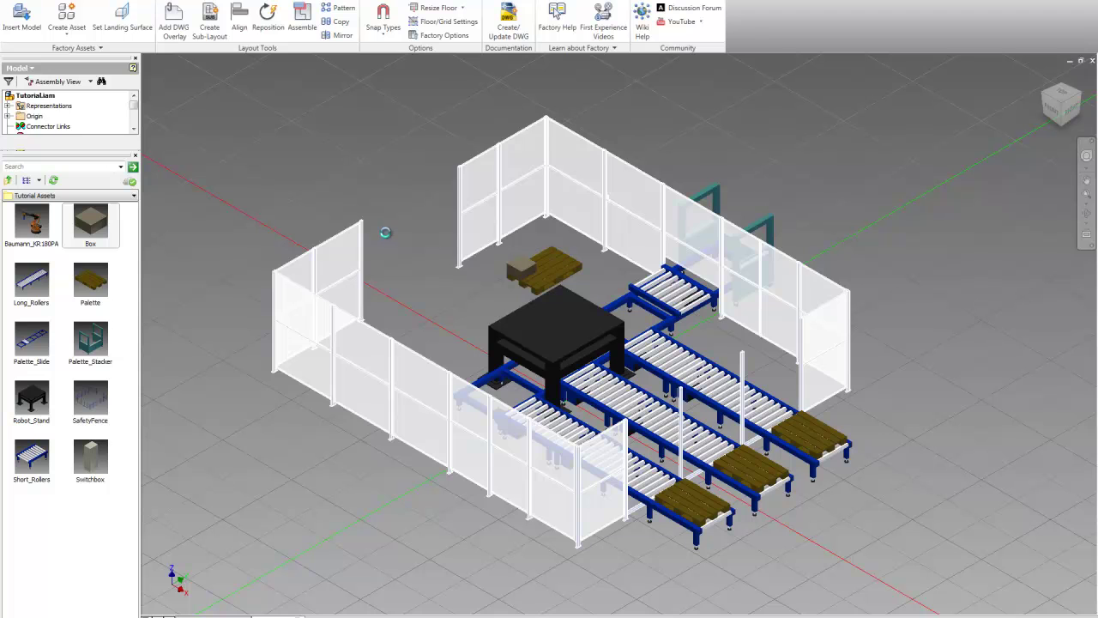
{"action": "left_click_drag", "start_coordinate": [90, 225], "coordinate": [564, 266]}
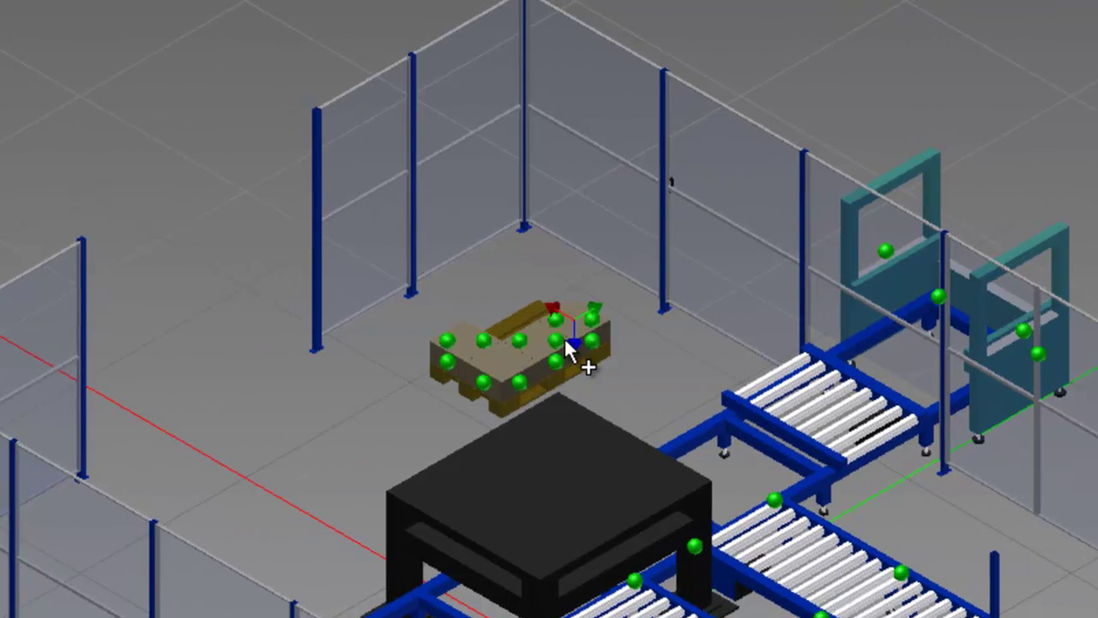
{"action": "left_click_drag", "start_coordinate": [565, 339], "coordinate": [662, 362]}
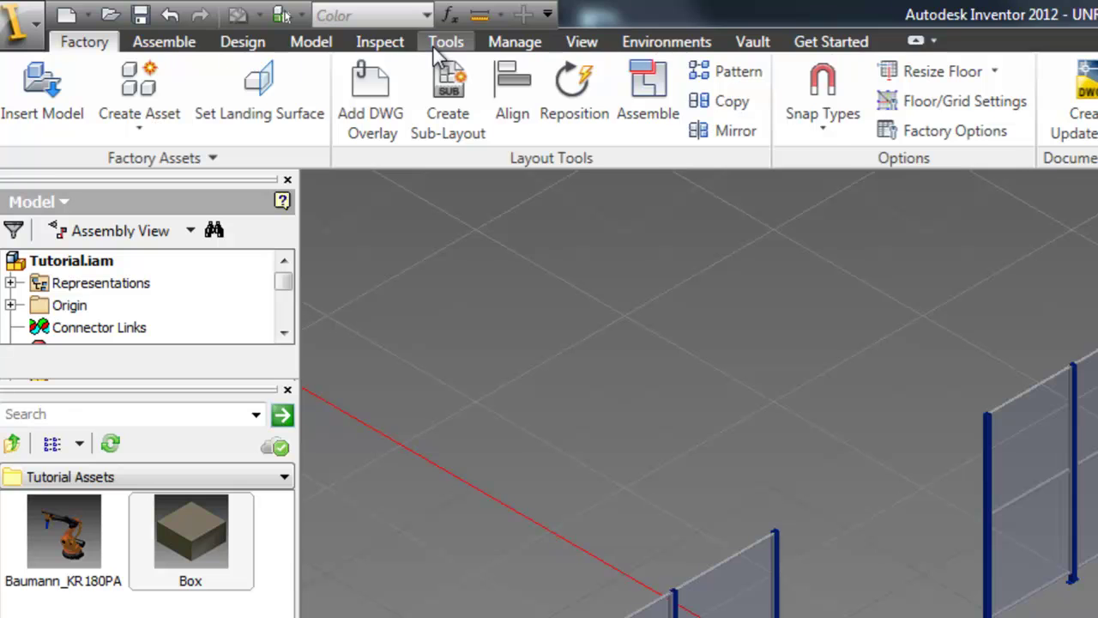
Step: Measure the height of a box along its vertical corner edge on the palette
{"action": "left_click", "coordinate": [443, 42]}
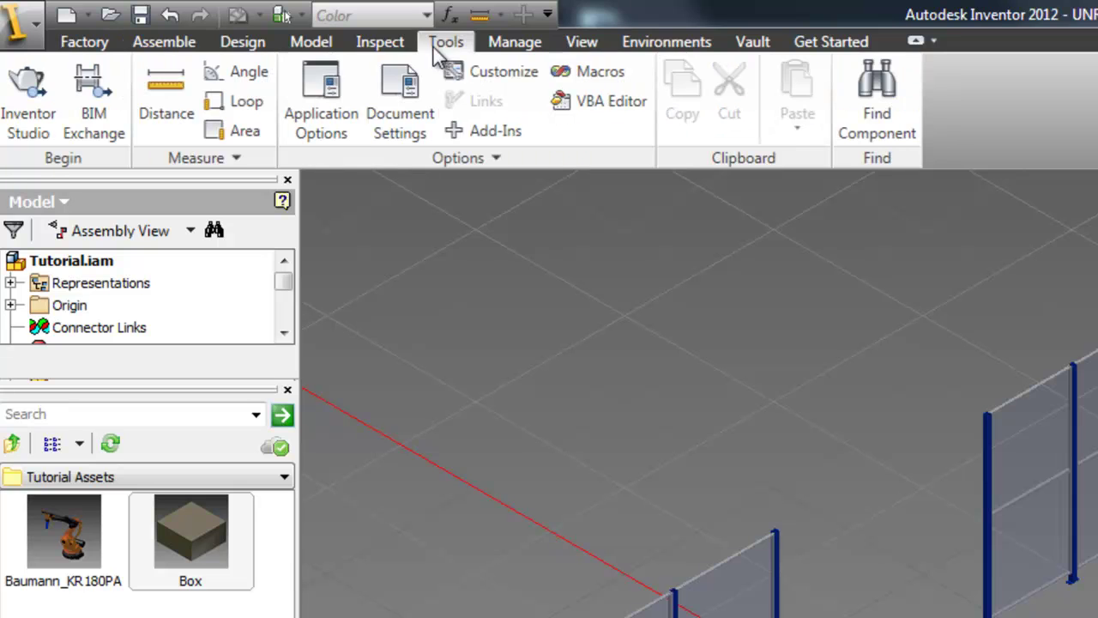
{"action": "left_click", "coordinate": [165, 105]}
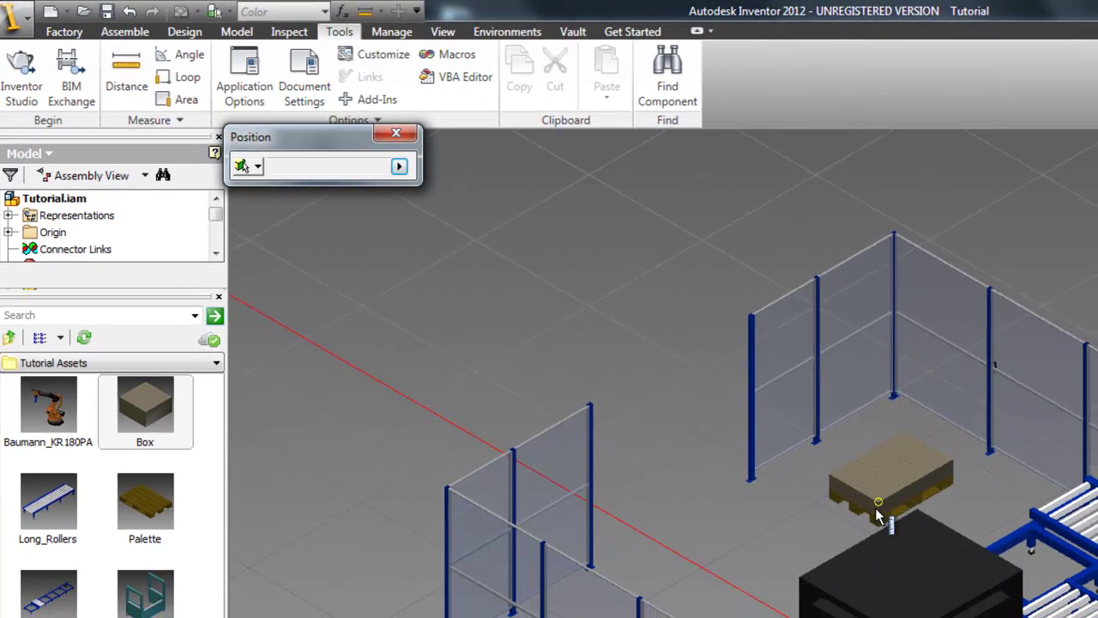
{"action": "scroll", "coordinate": [887, 515], "scroll_direction": "down", "scroll_amount": 7}
{"action": "left_click", "coordinate": [891, 503]}
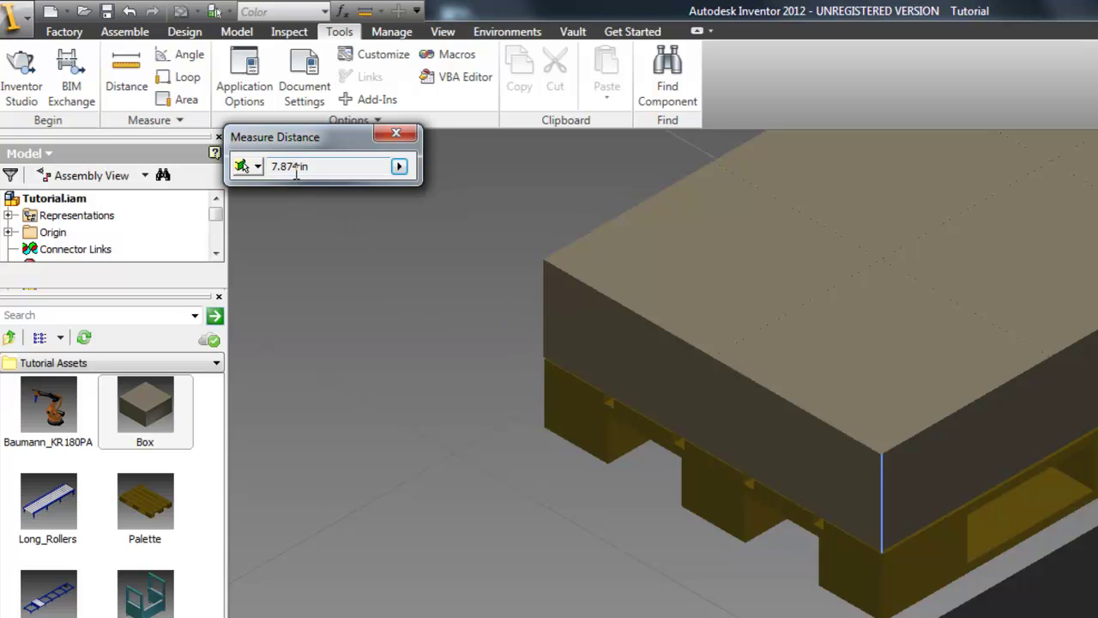
Step: Close the height measurement and start a component pattern with all six boxes of the palette's layer as the components
{"action": "left_click", "coordinate": [395, 134]}
{"action": "scroll", "coordinate": [415, 384], "scroll_direction": "down", "scroll_amount": 5}
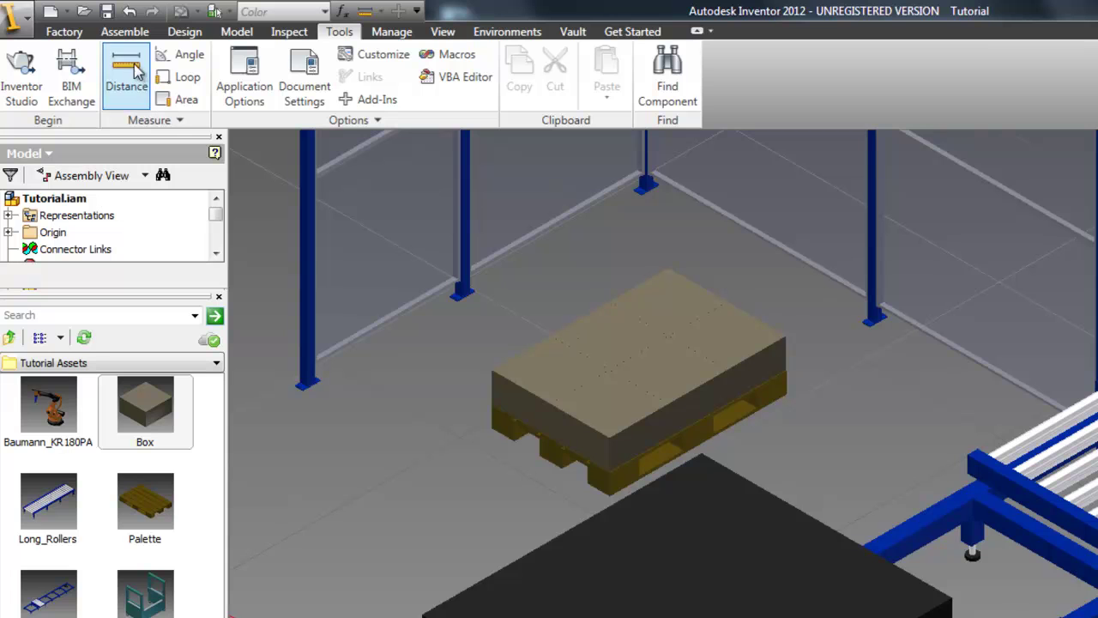
{"action": "left_click", "coordinate": [64, 32]}
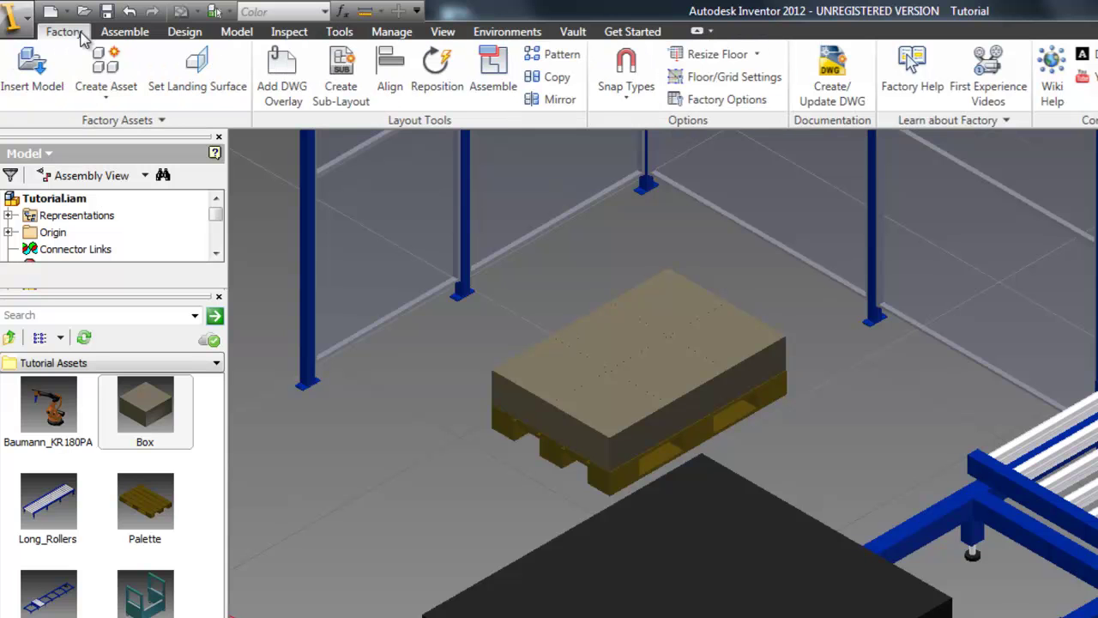
{"action": "left_click", "coordinate": [553, 54]}
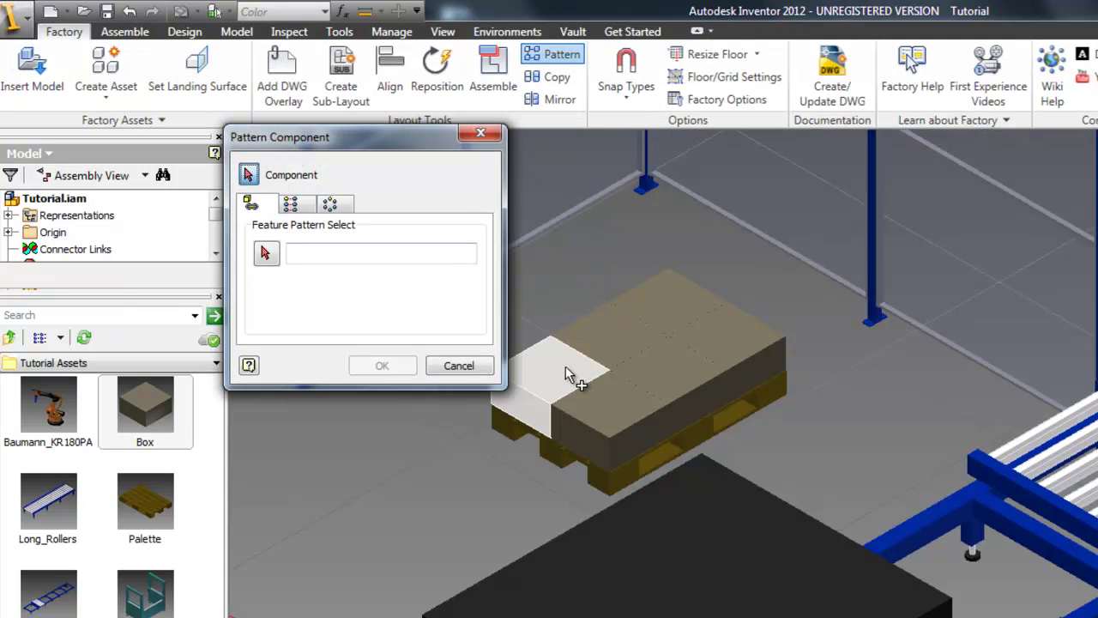
{"action": "left_click", "coordinate": [601, 394]}
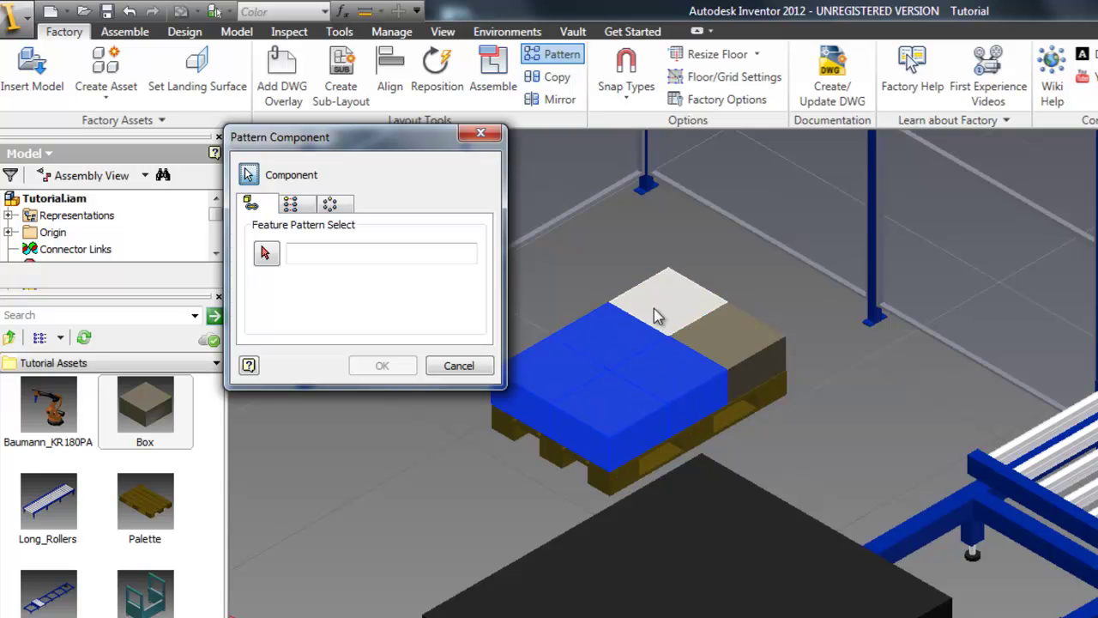
{"action": "left_click", "coordinate": [656, 318]}
{"action": "left_click", "coordinate": [734, 356]}
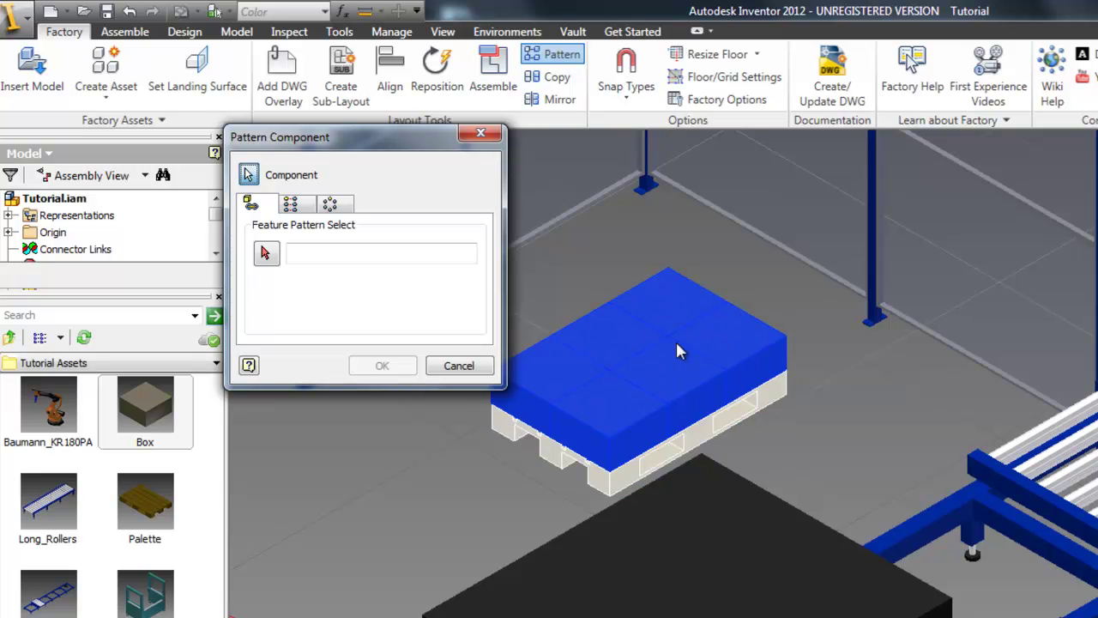
Step: Pattern the box layer rectangularly upward along a box's vertical corner edge, with 3 instances spaced 7.87 in apart
{"action": "left_click", "coordinate": [291, 204]}
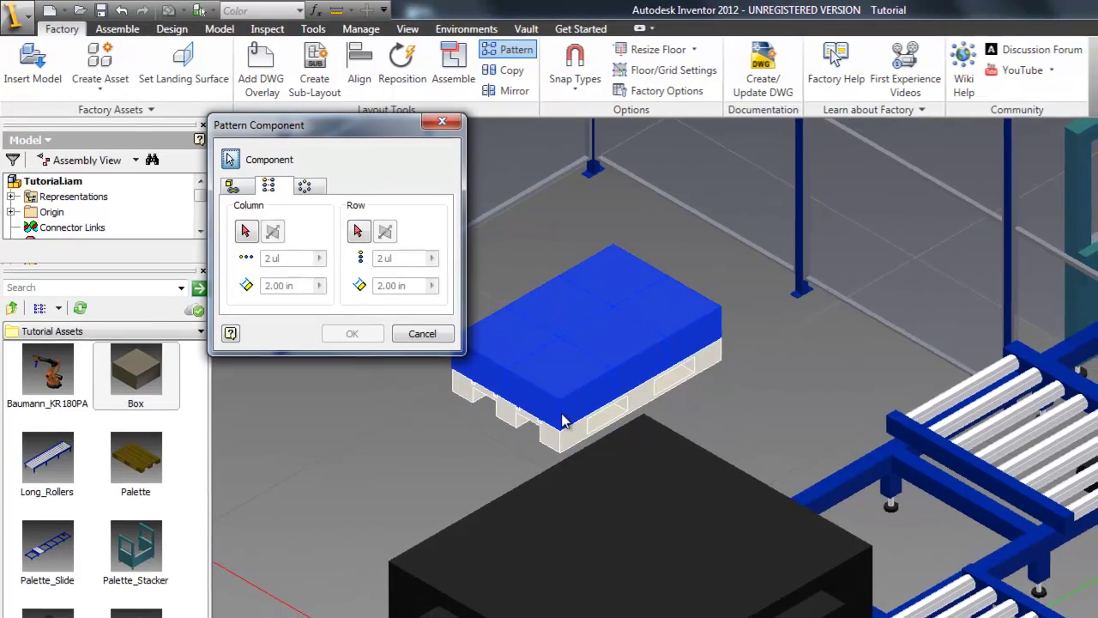
{"action": "left_click", "coordinate": [268, 259]}
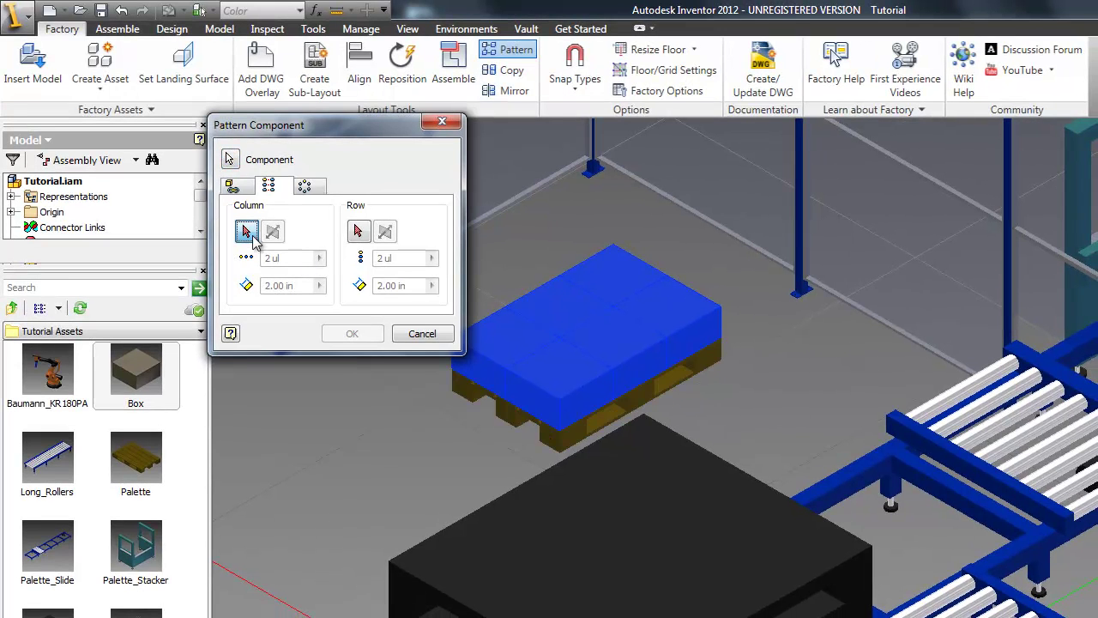
{"action": "left_click", "coordinate": [561, 422]}
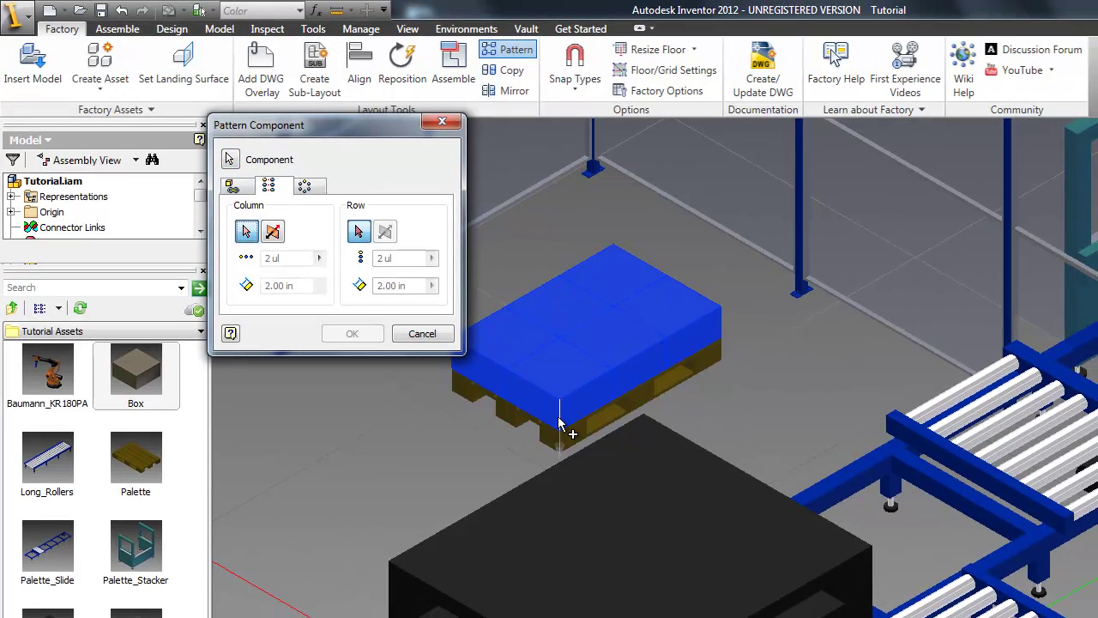
{"action": "left_click", "coordinate": [275, 232]}
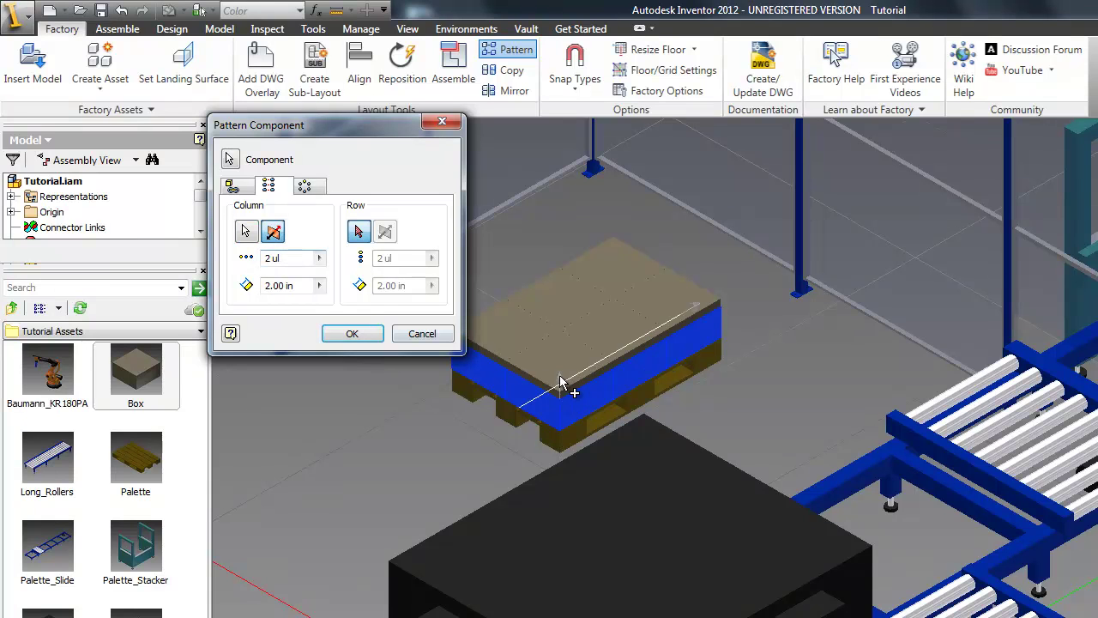
{"action": "left_click", "coordinate": [273, 262]}
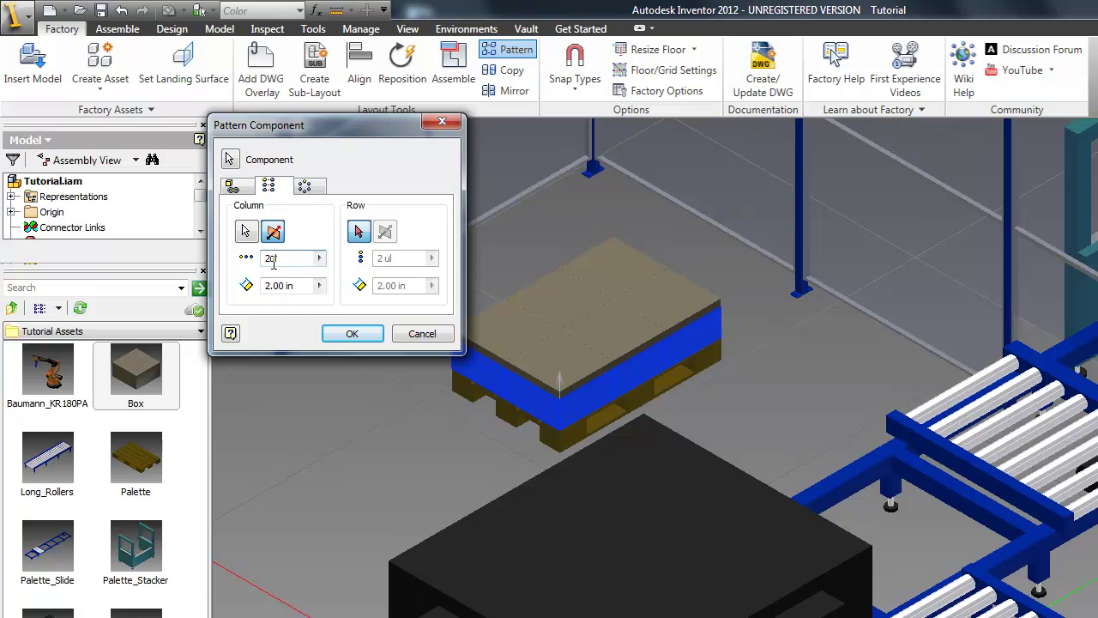
{"action": "type", "text": "3"}
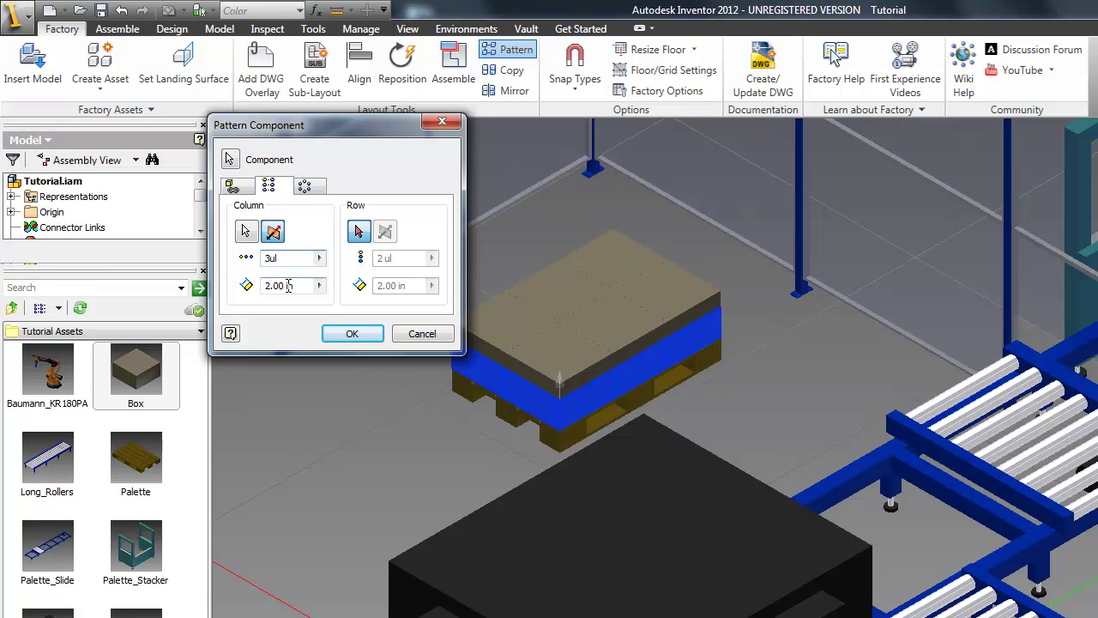
{"action": "left_click_drag", "start_coordinate": [284, 286], "coordinate": [267, 288]}
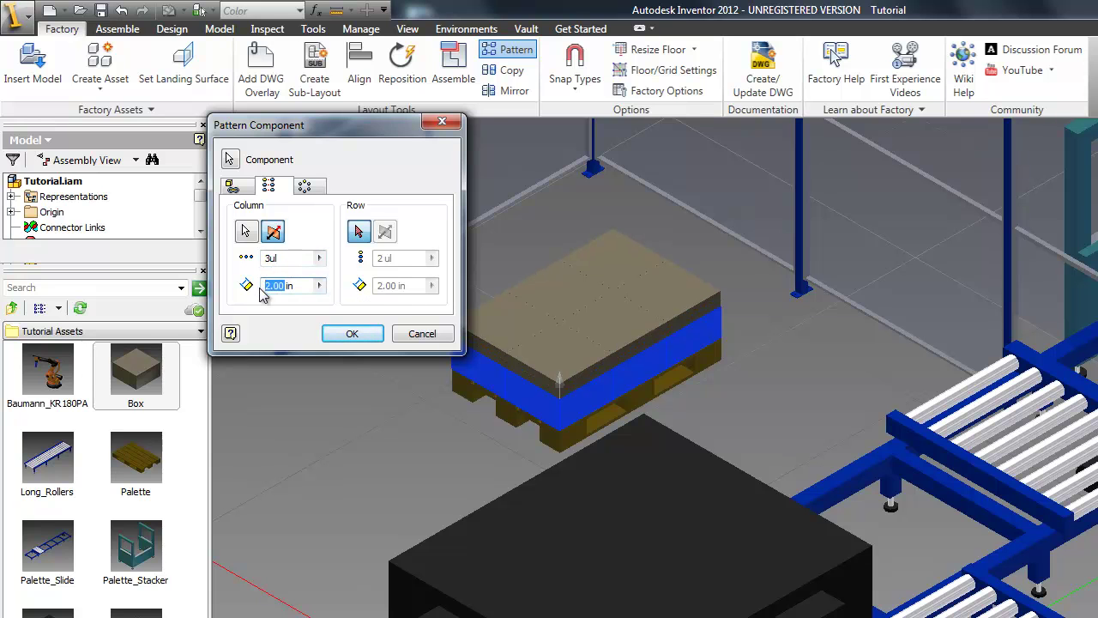
{"action": "type", "text": "7.87"}
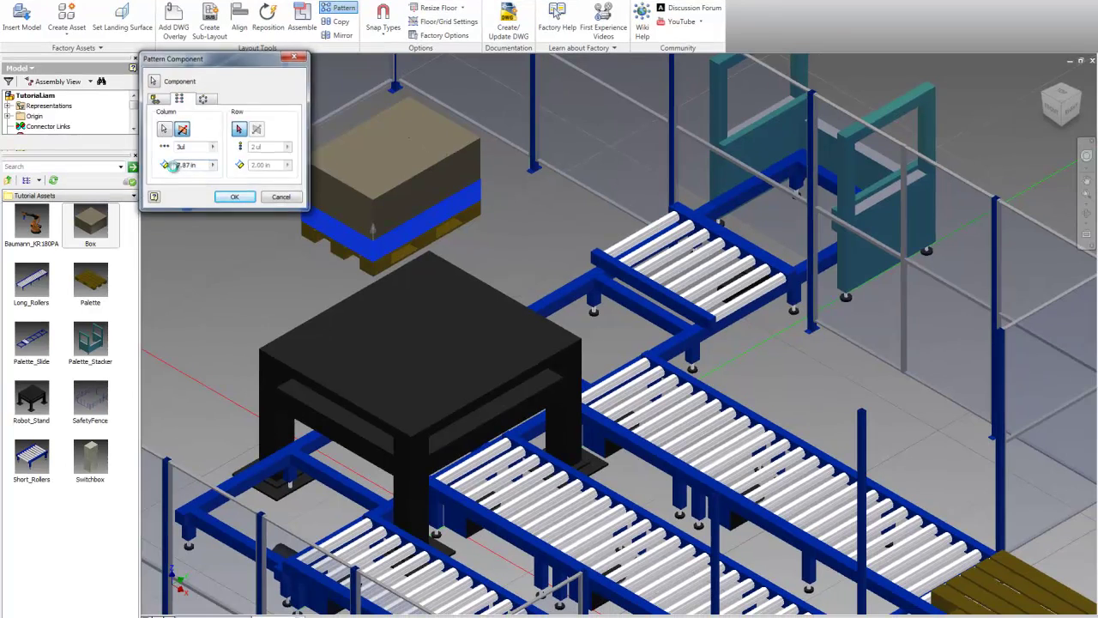
{"action": "key", "text": "Return"}
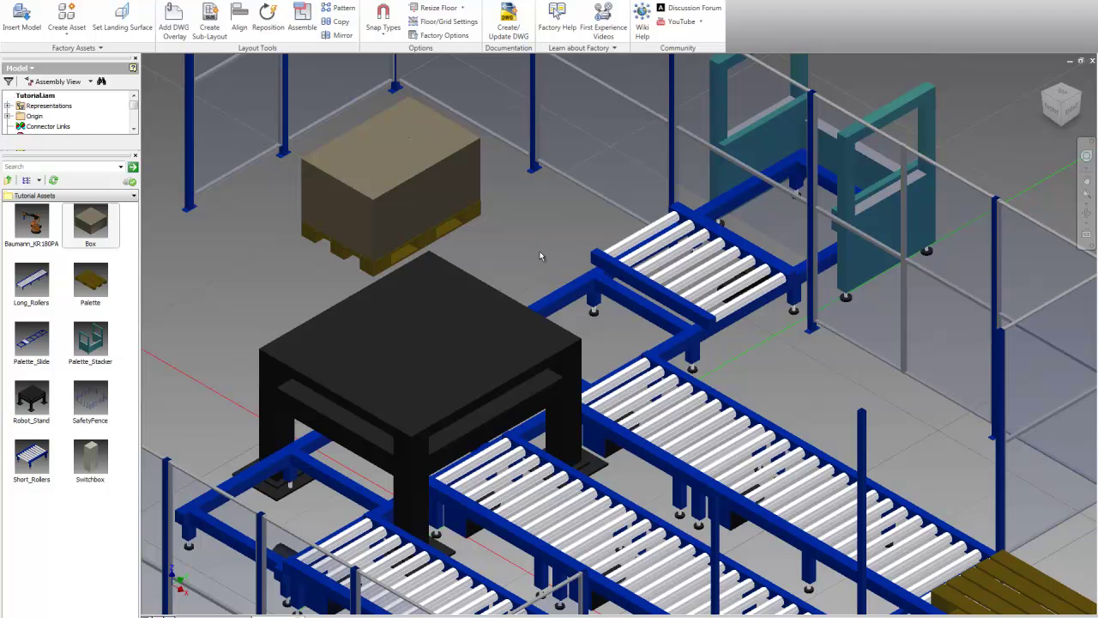
Step: Examine the completed palletizer layout in Tutorial_Final.iam from several angles, ending in the home view
{"action": "key", "text": "F6"}
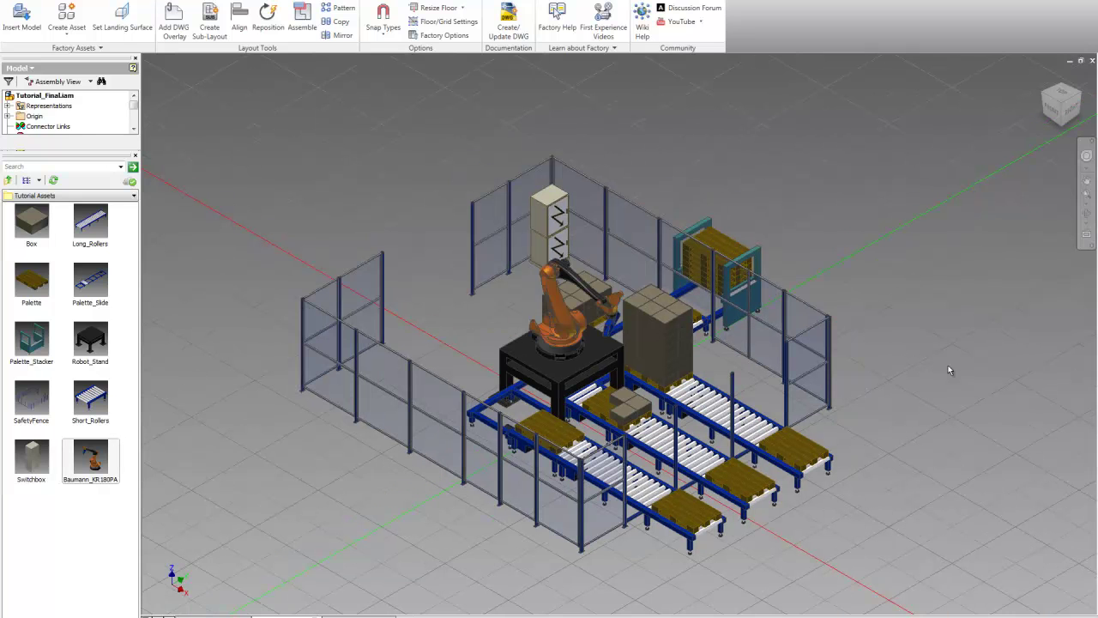
{"action": "key", "text": "F4"}
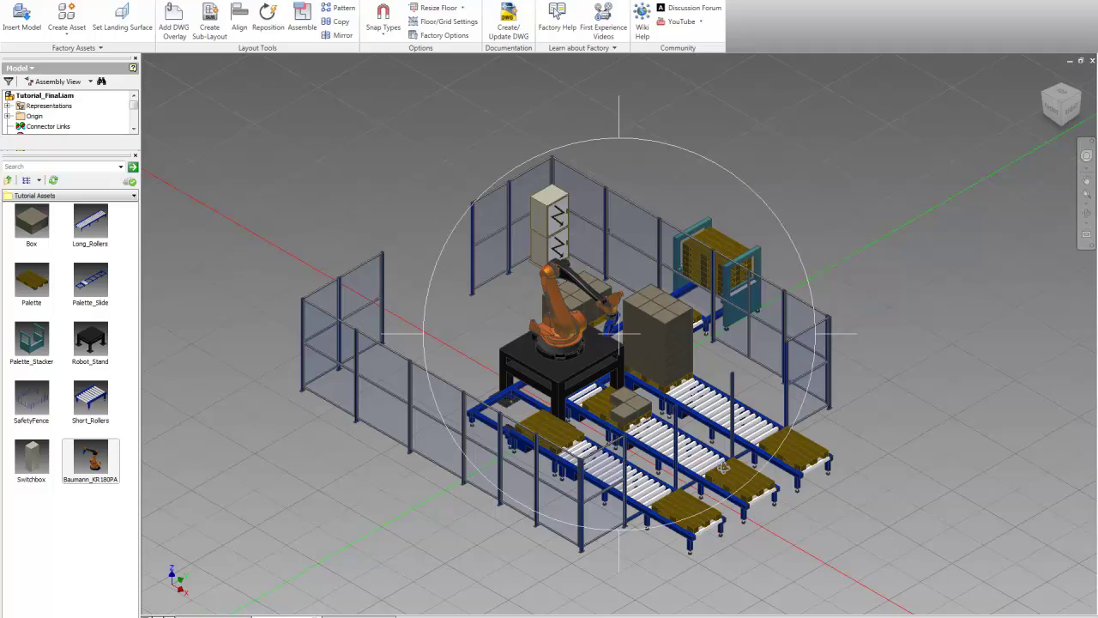
{"action": "left_click_drag", "start_coordinate": [723, 467], "coordinate": [726, 495]}
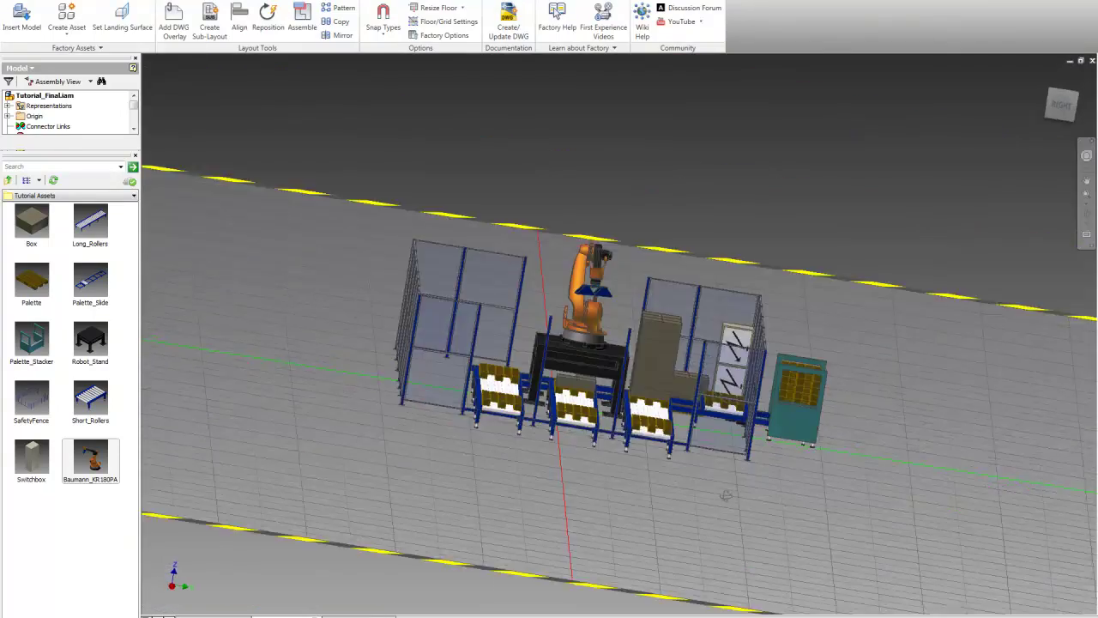
{"action": "middle_click_drag", "start_coordinate": [725, 495], "coordinate": [682, 518], "text": "shift"}
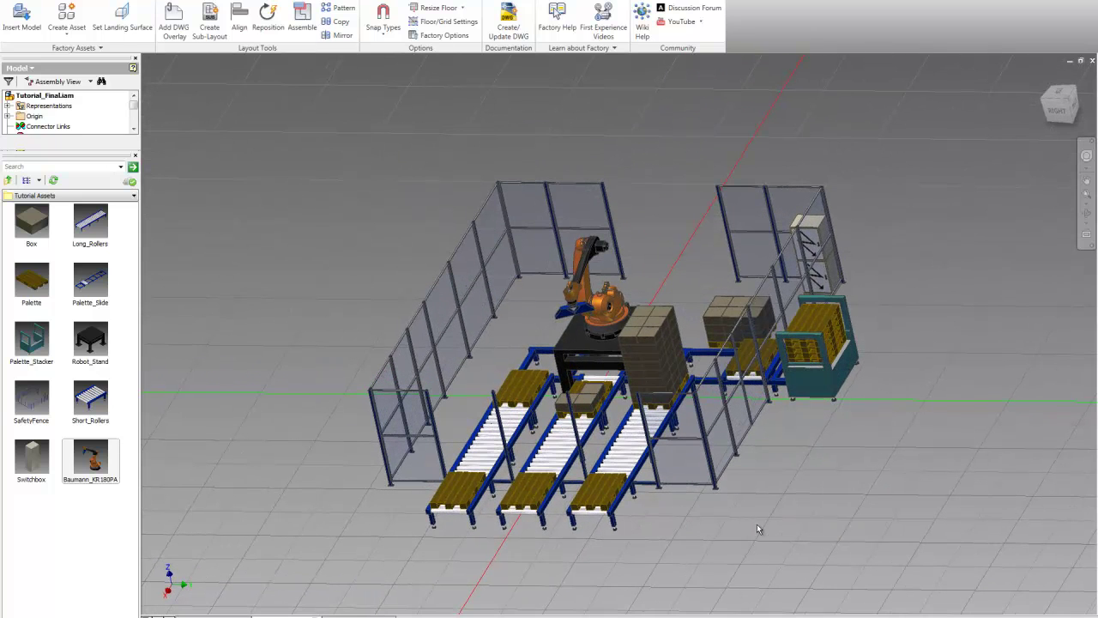
{"action": "key", "text": "F6"}
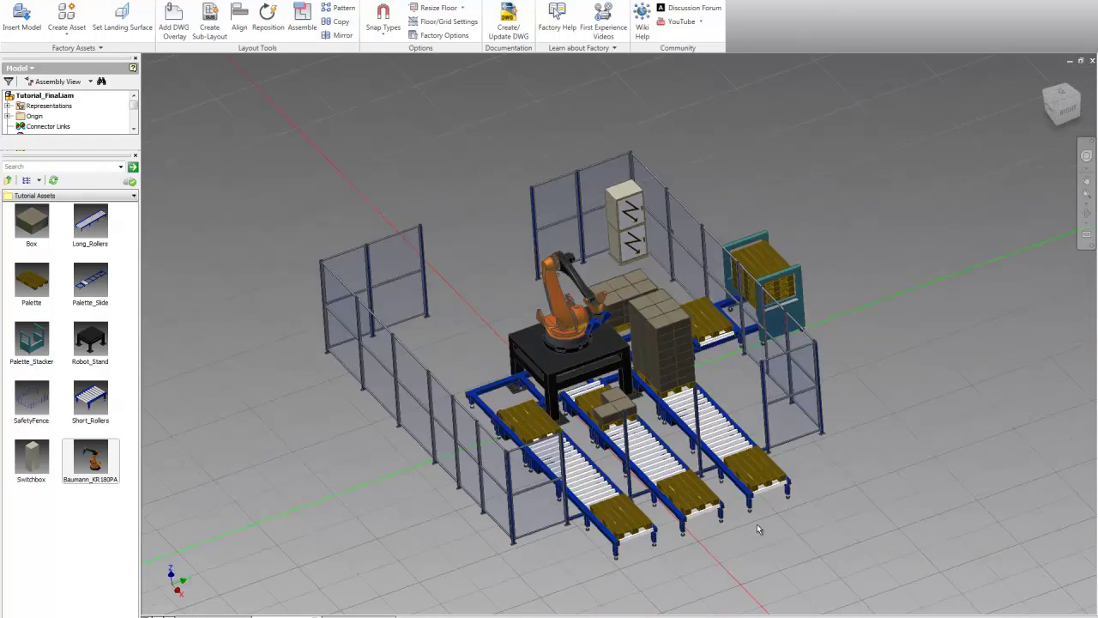